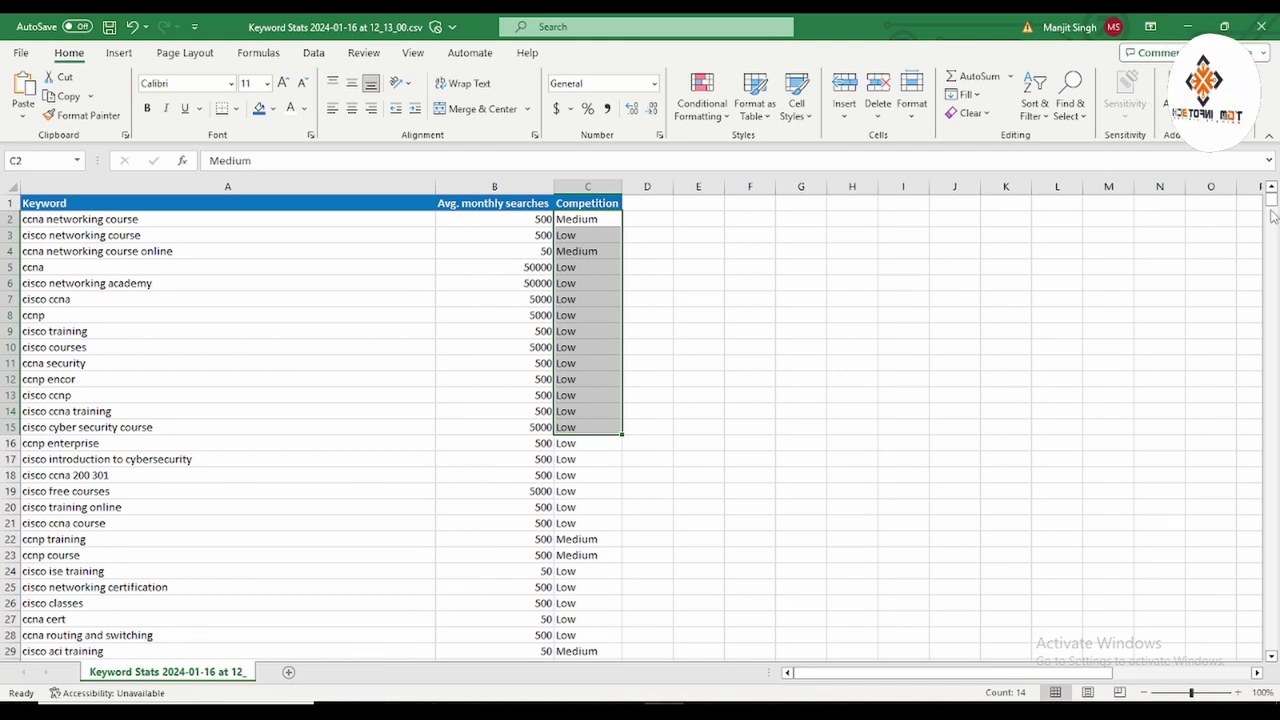
# Review the keyword list down to its last row, checking the entries whose competition is Unknown, and return to the header row.
pyautogui.click(950, 251)
pyautogui.moveTo(1273, 205); pyautogui.dragTo(1270, 652)
pyautogui.click(90, 622)
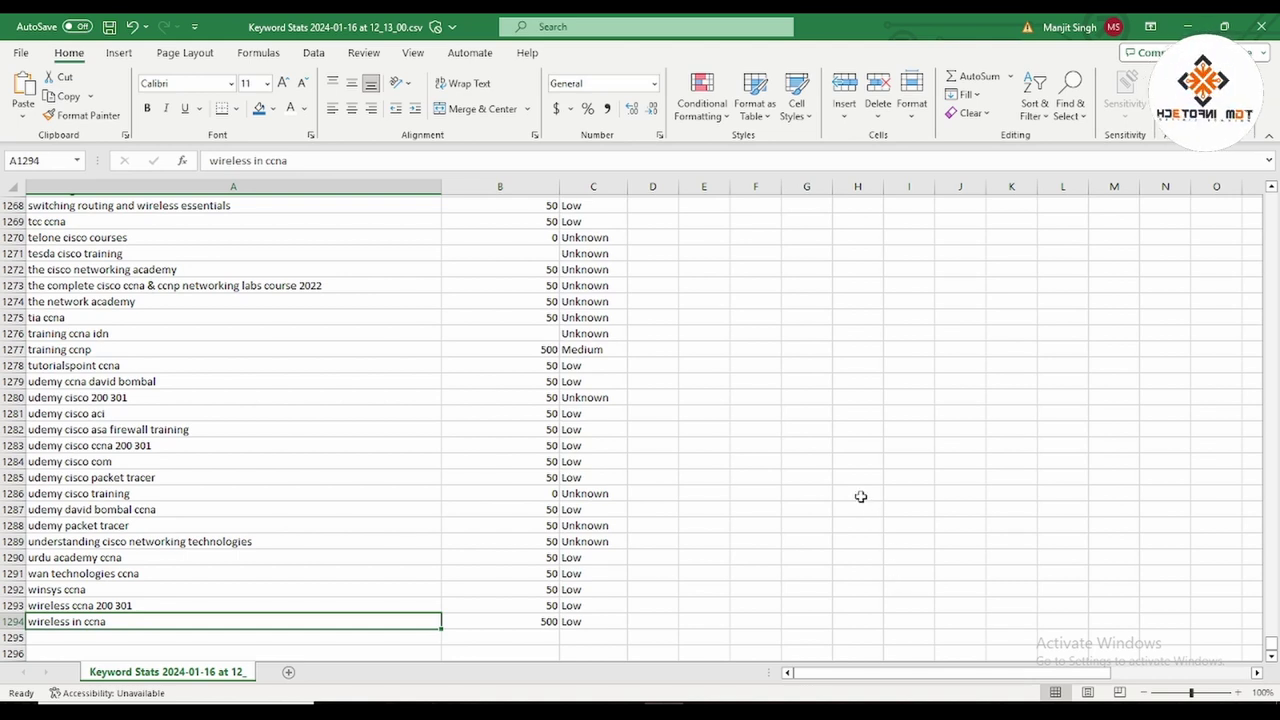
pyautogui.click(598, 543)
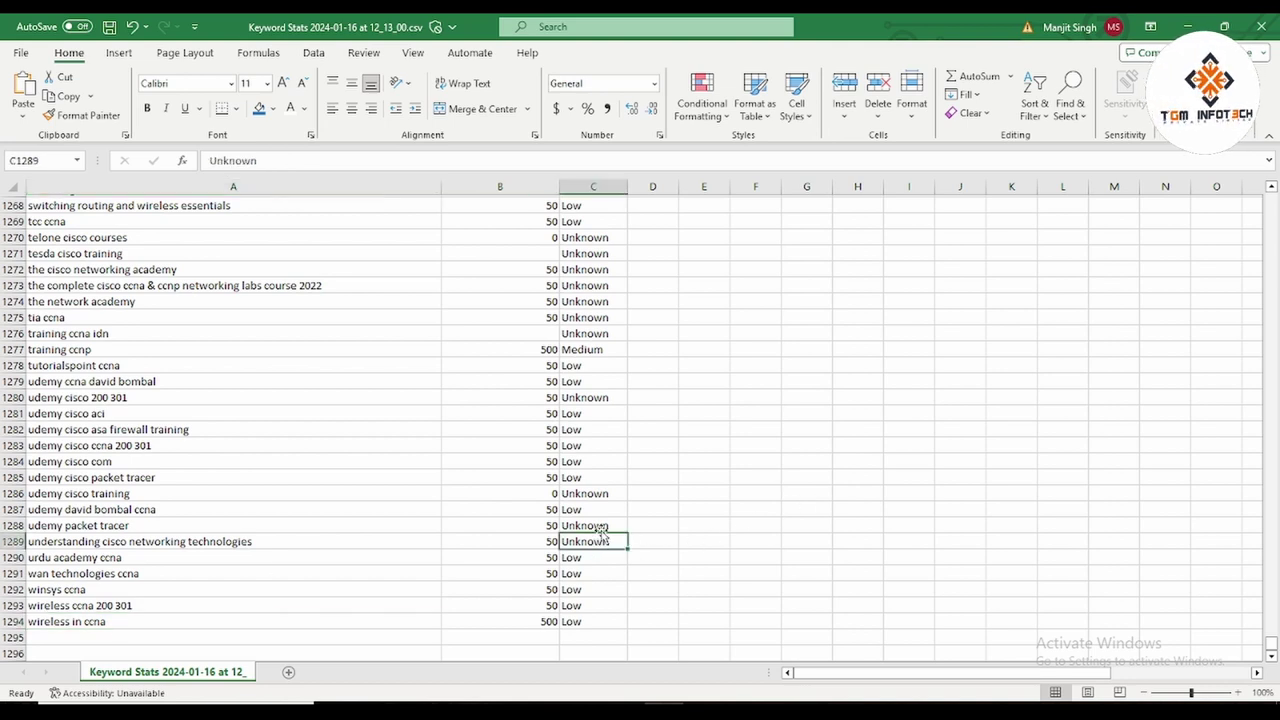
pyautogui.click(604, 525)
pyautogui.click(605, 494)
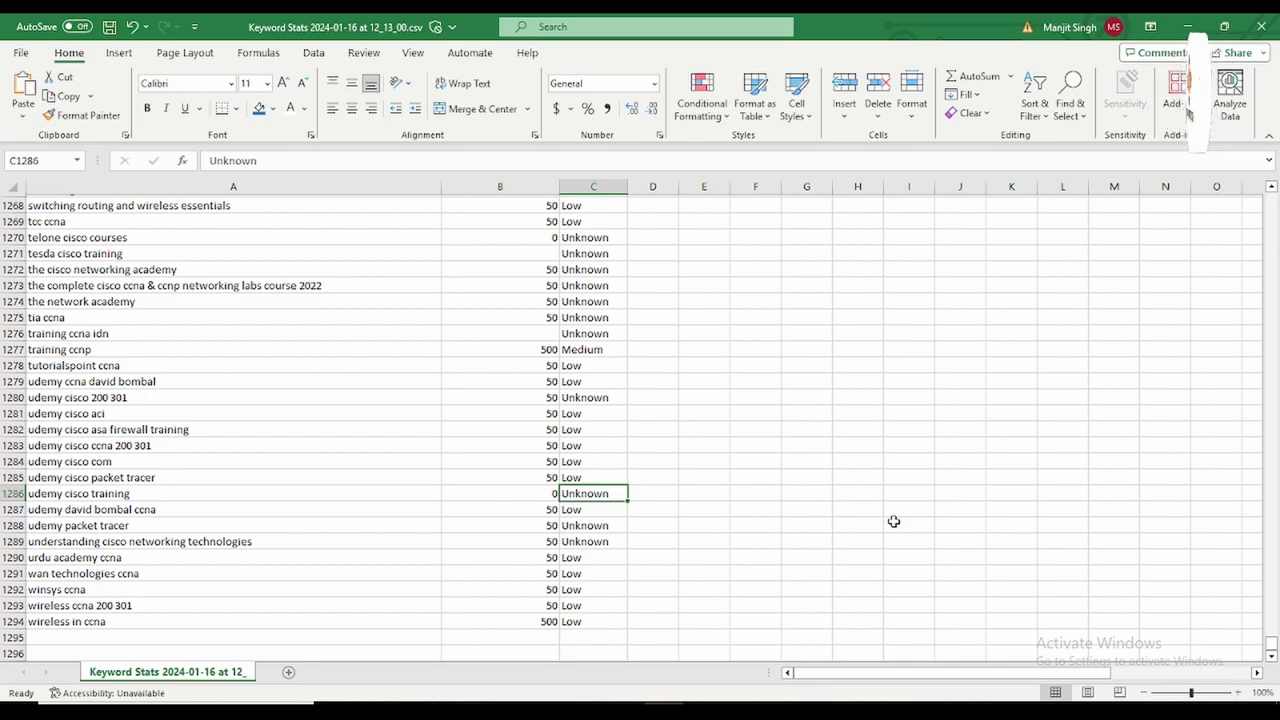
pyautogui.scroll(11, 894, 521)
pyautogui.moveTo(1272, 620); pyautogui.dragTo(979, 207)
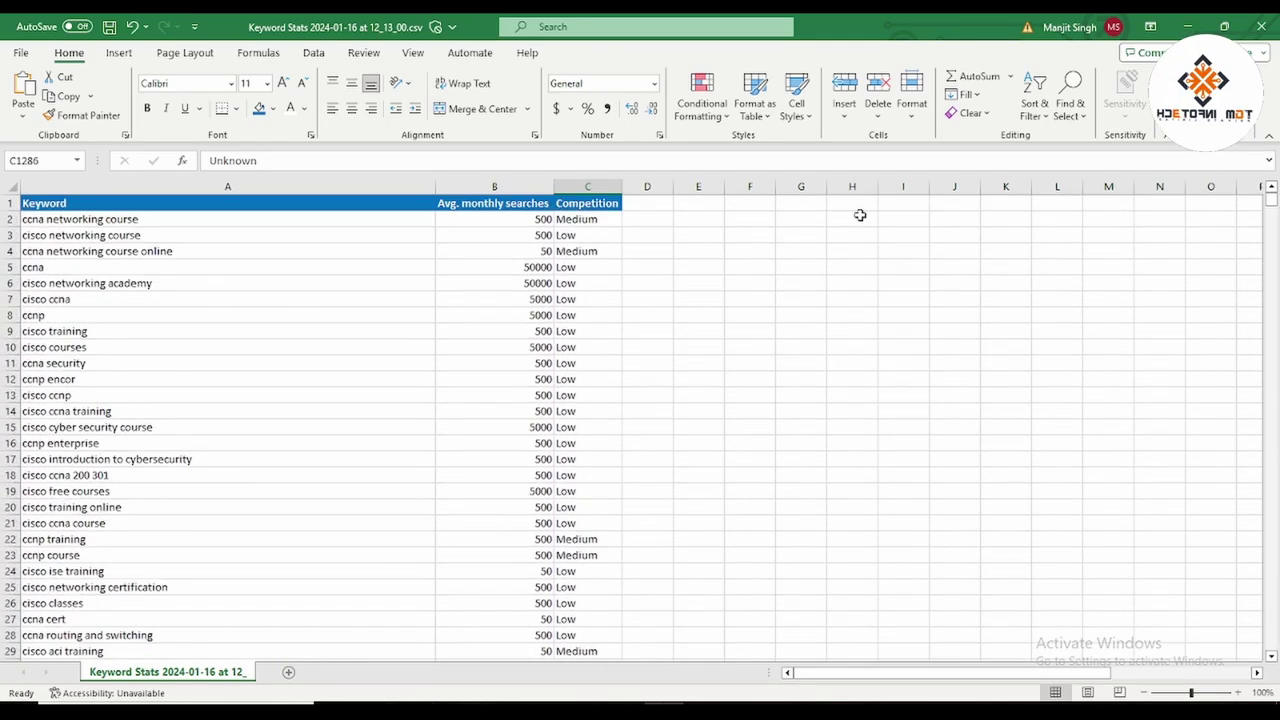
# Turn on filtering for the Keyword, Avg. monthly searches and Competition header row.
pyautogui.click(602, 220)
pyautogui.click(604, 205)
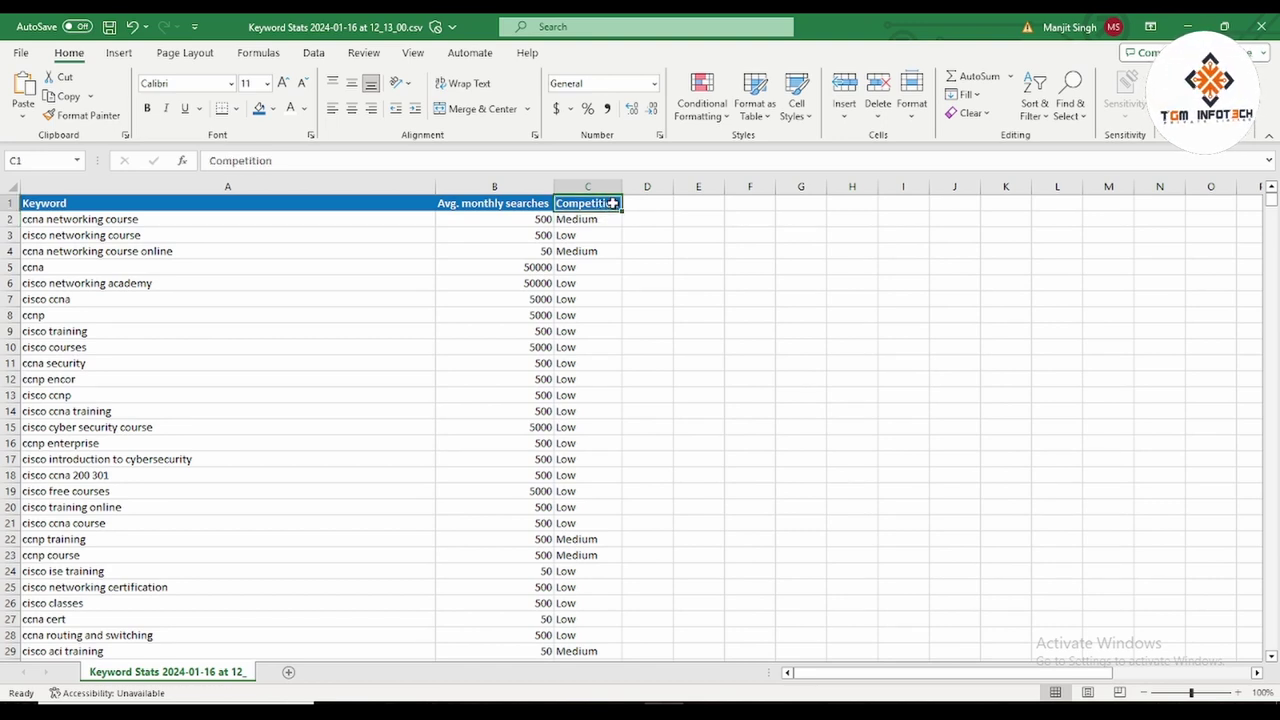
pyautogui.click(606, 218)
pyautogui.click(592, 205)
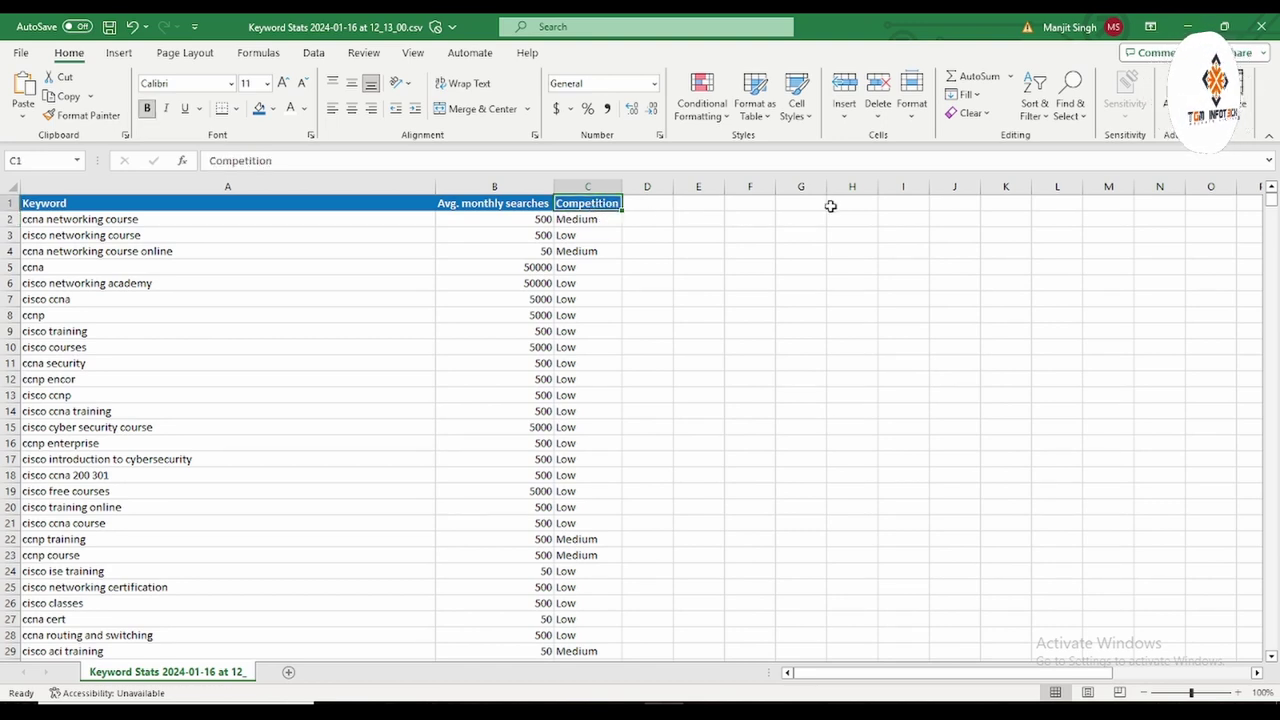
pyautogui.click(1040, 115)
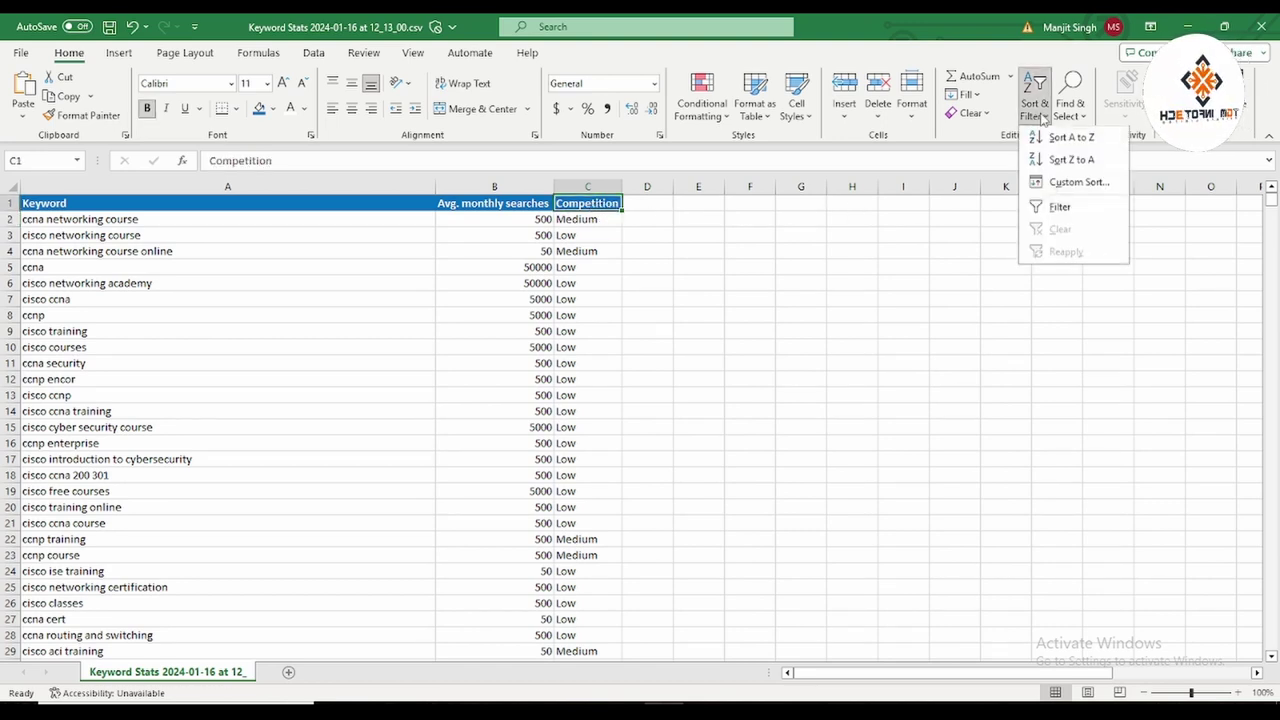
pyautogui.click(1056, 207)
pyautogui.click(796, 326)
# Filter the Competition column to show only the Unknown entries.
pyautogui.click(614, 203)
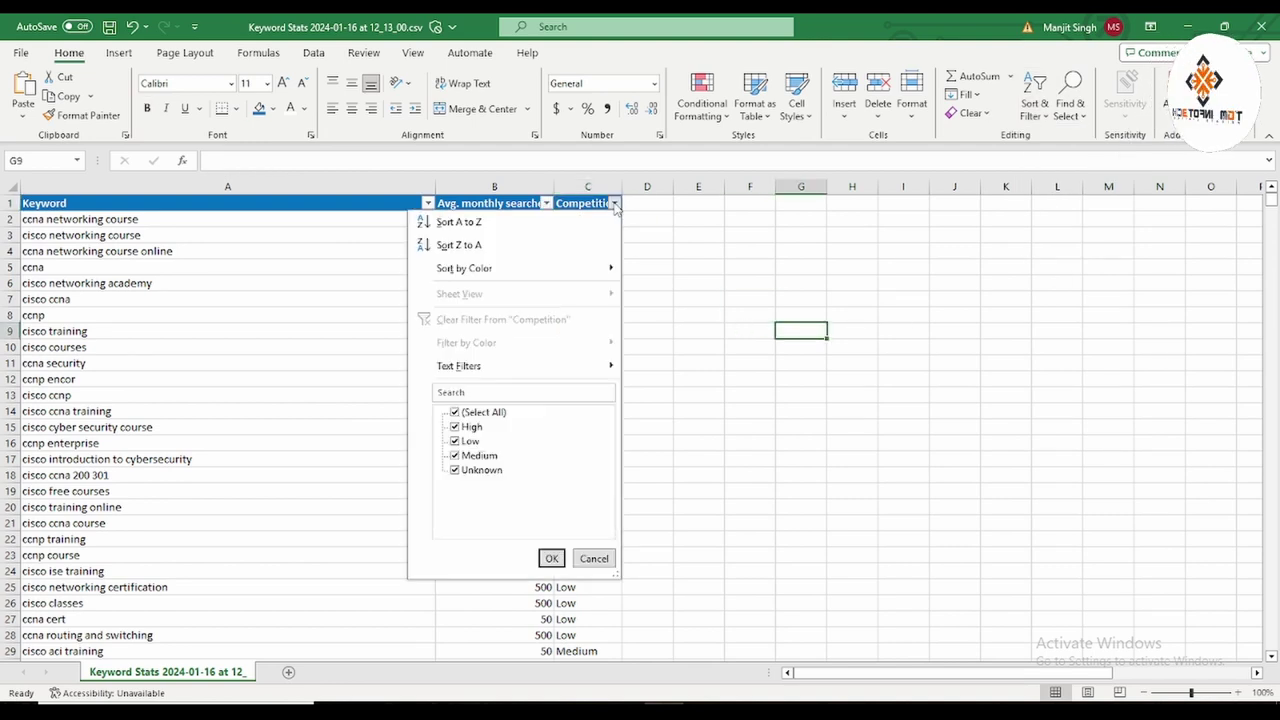
pyautogui.click(455, 412)
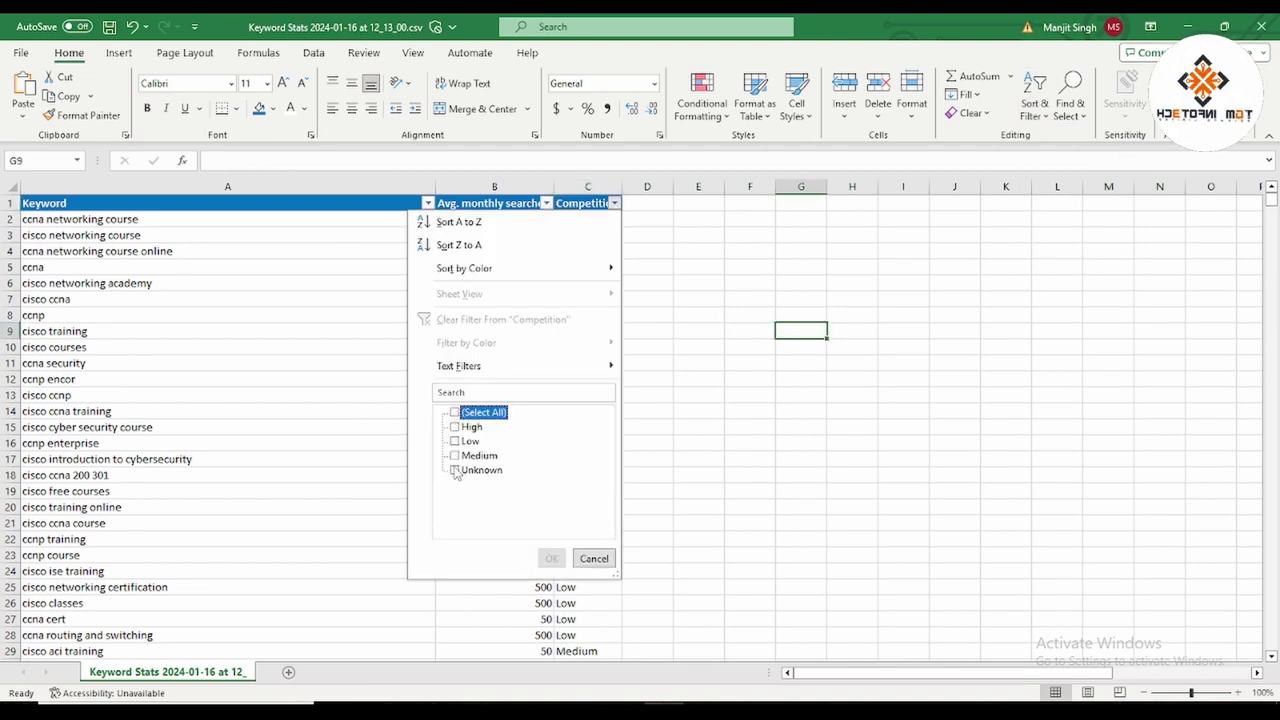
pyautogui.click(455, 470)
pyautogui.click(552, 558)
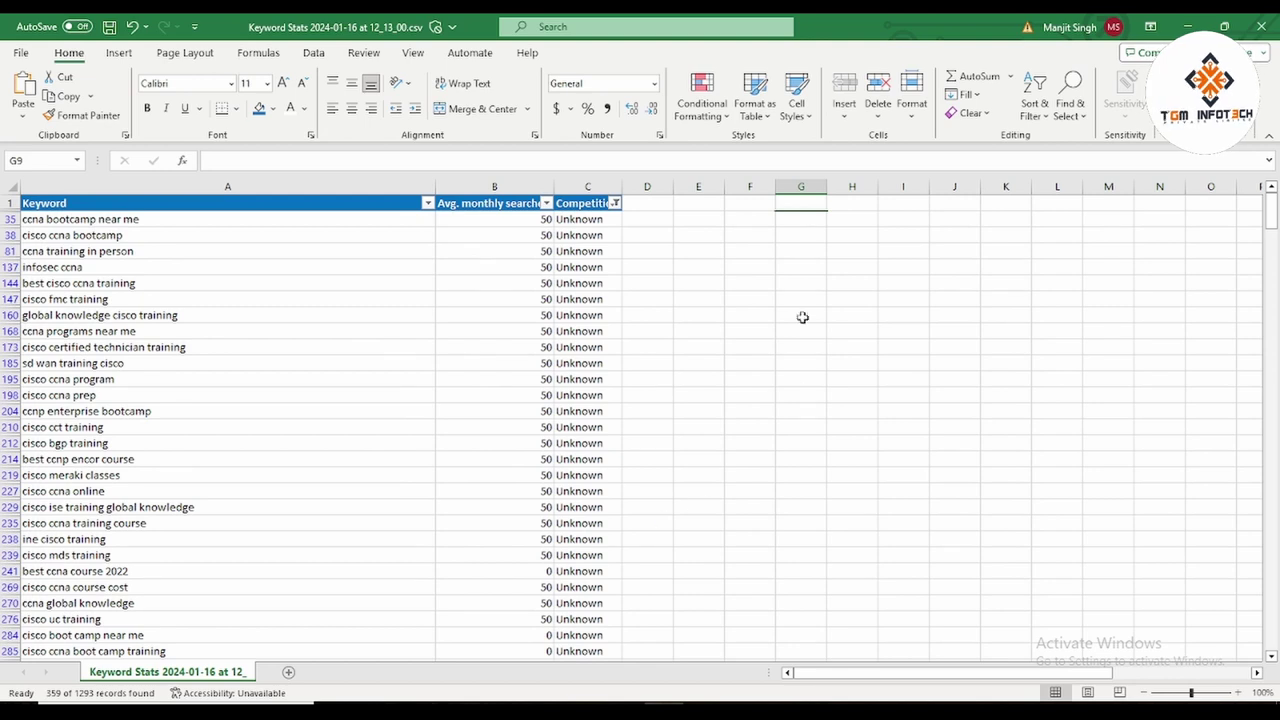
# Delete the first five filtered rows one at a time, from "ccna bootcamp near me" through "best cisco ccna training".
pyautogui.click(5, 218)
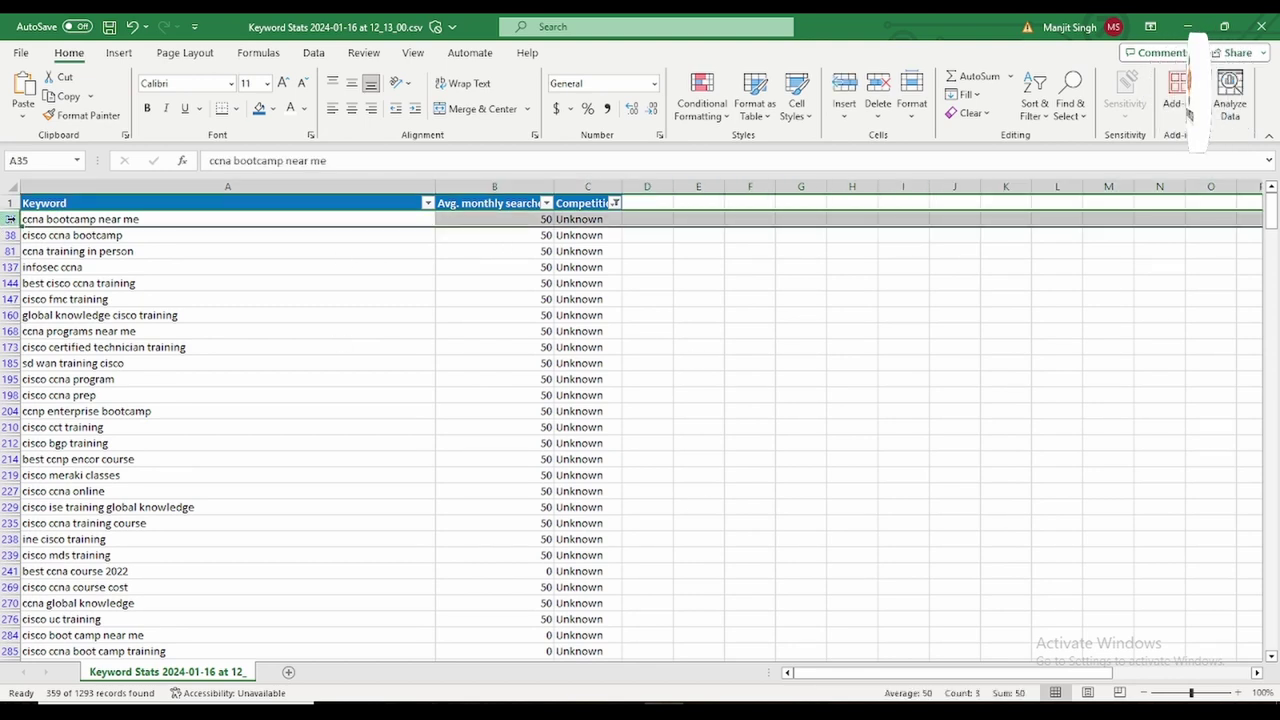
pyautogui.rightClick(10, 218)
pyautogui.click(70, 398)
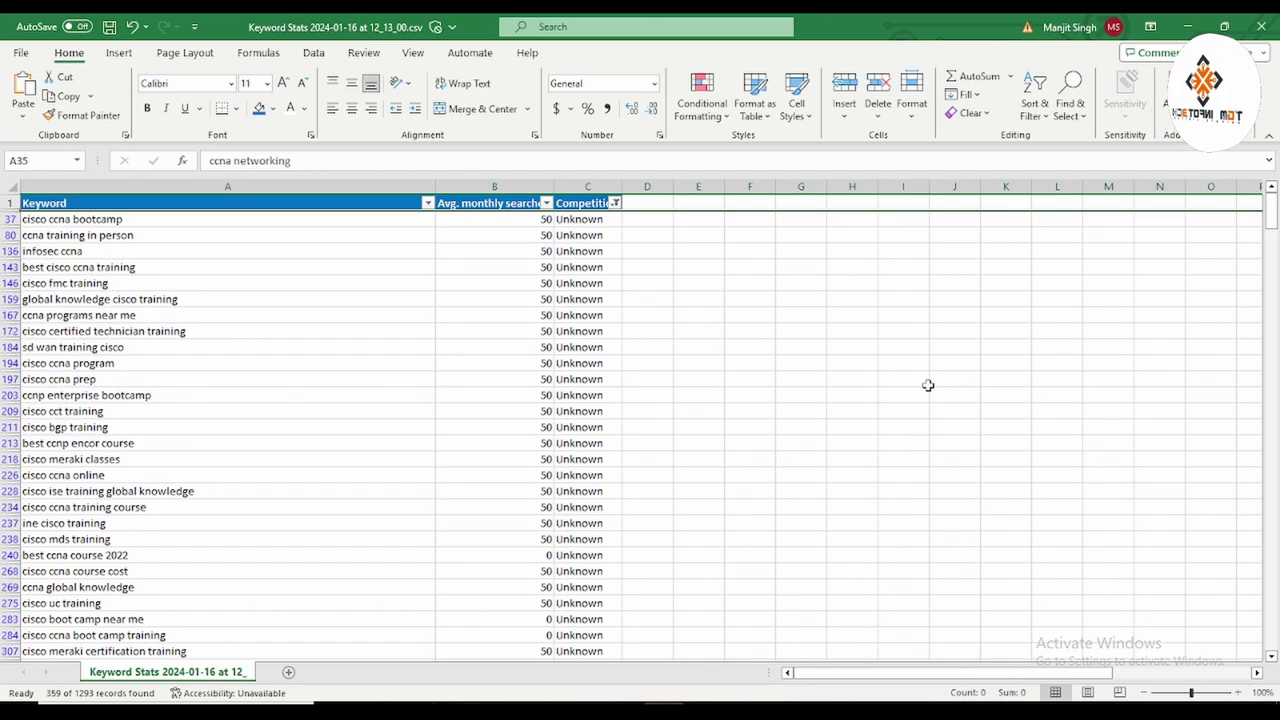
pyautogui.rightClick(10, 218)
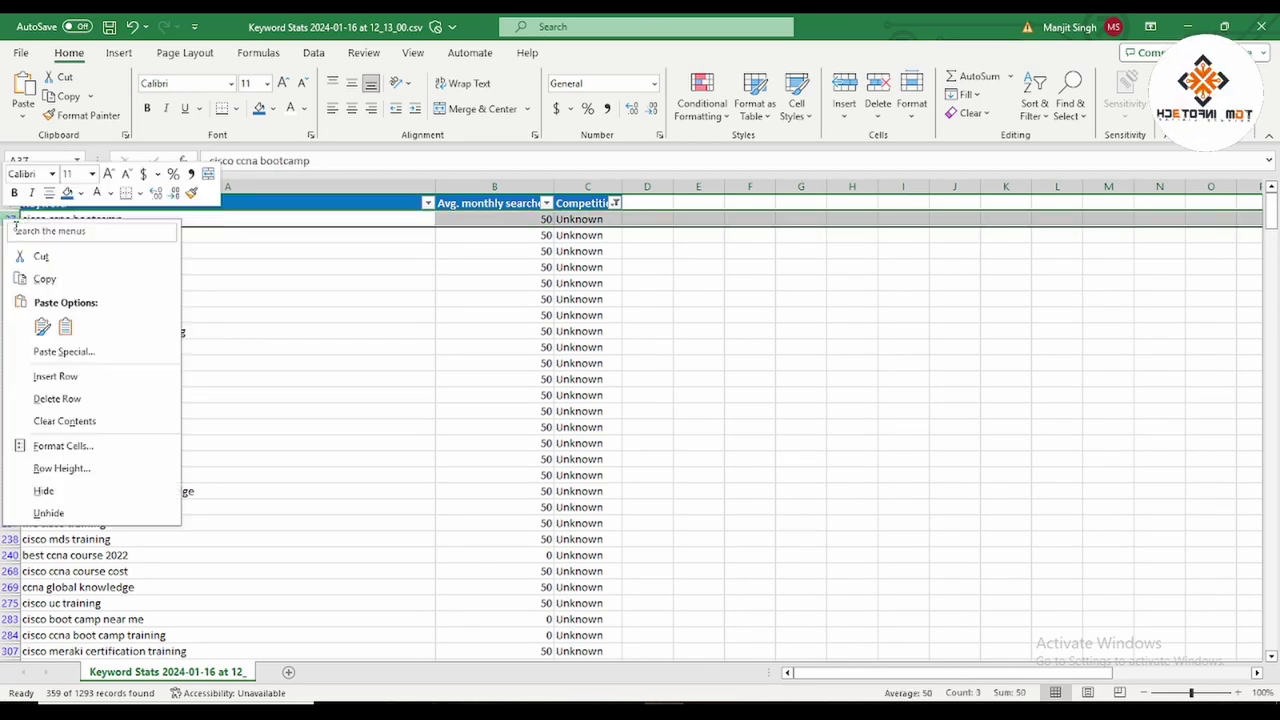
pyautogui.click(42, 397)
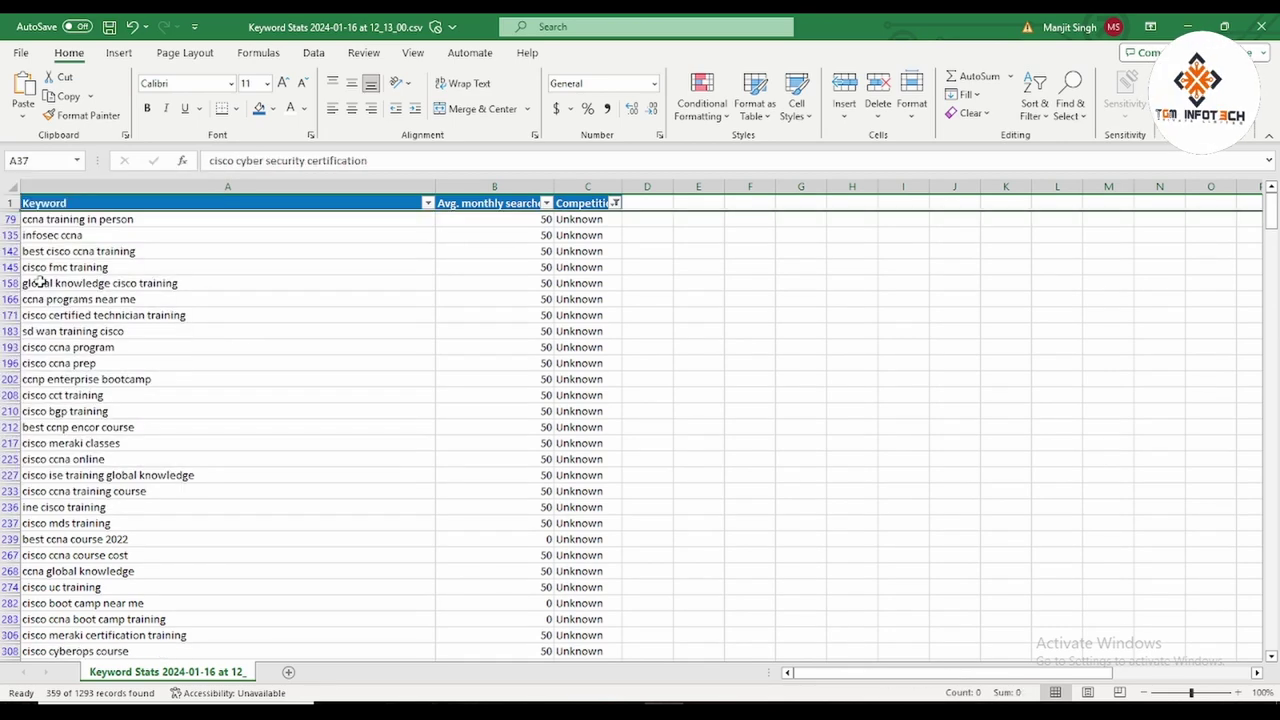
pyautogui.rightClick(10, 218)
pyautogui.click(42, 398)
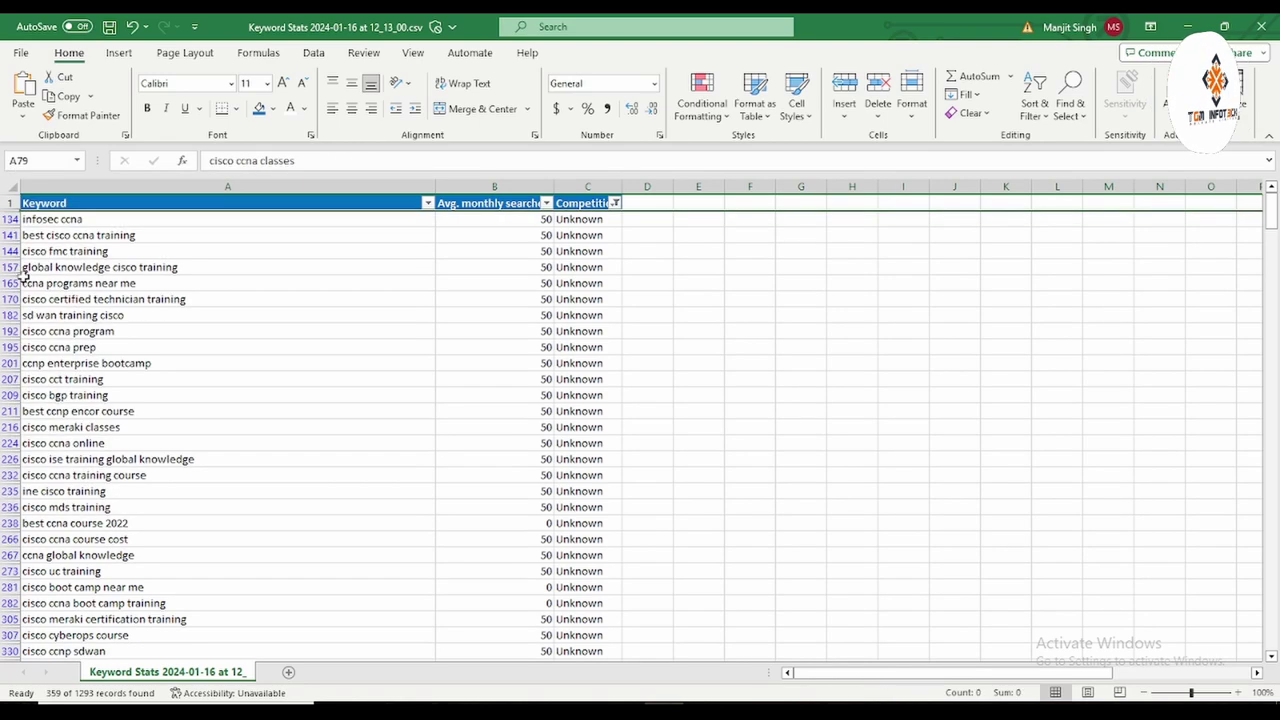
pyautogui.rightClick(8, 218)
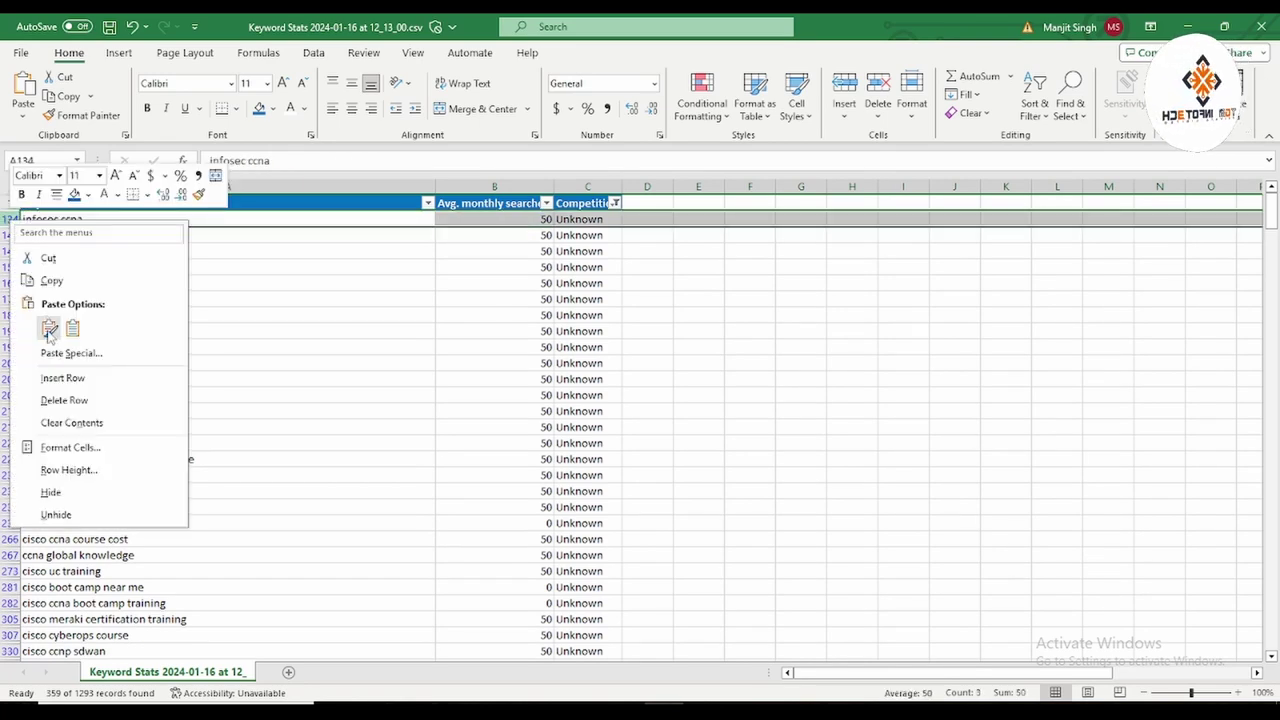
pyautogui.click(60, 398)
pyautogui.rightClick(10, 220)
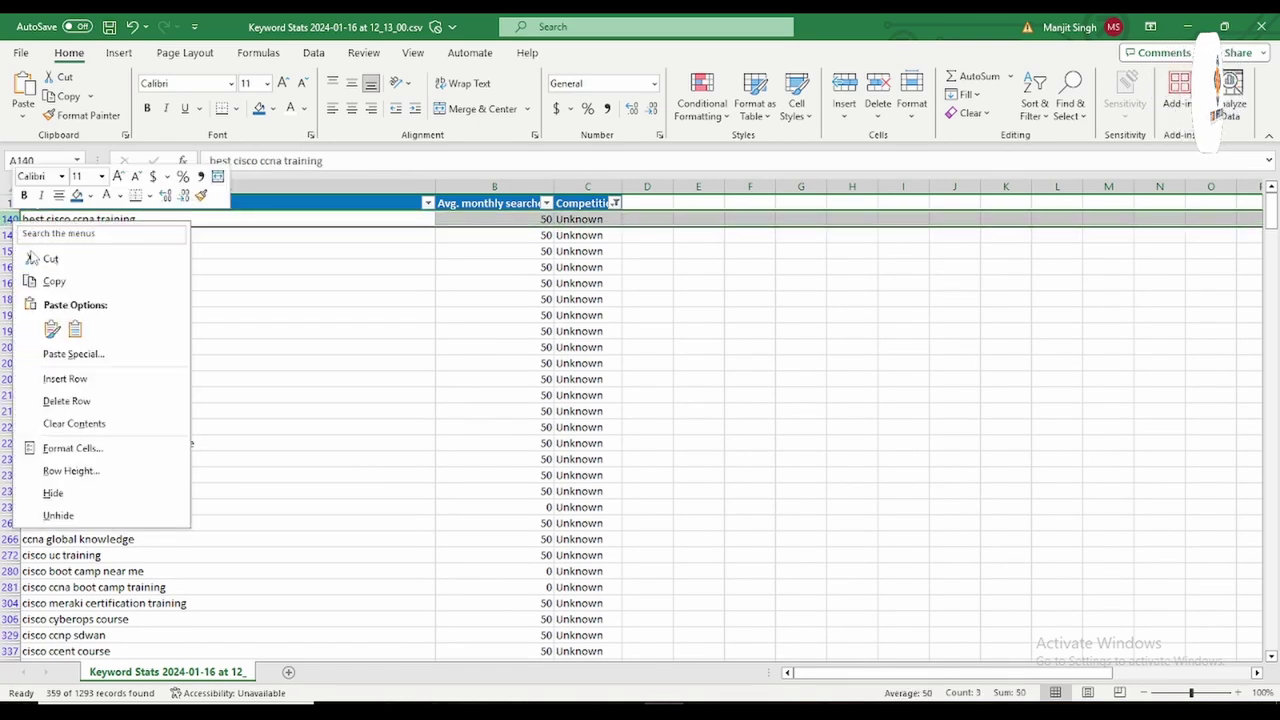
pyautogui.click(42, 398)
# Delete the filtered rows from "cisco switch for ccna" through "implementing cisco enterprise wireless networks enwlsi" in one go.
pyautogui.scroll(-20, 700, 495)
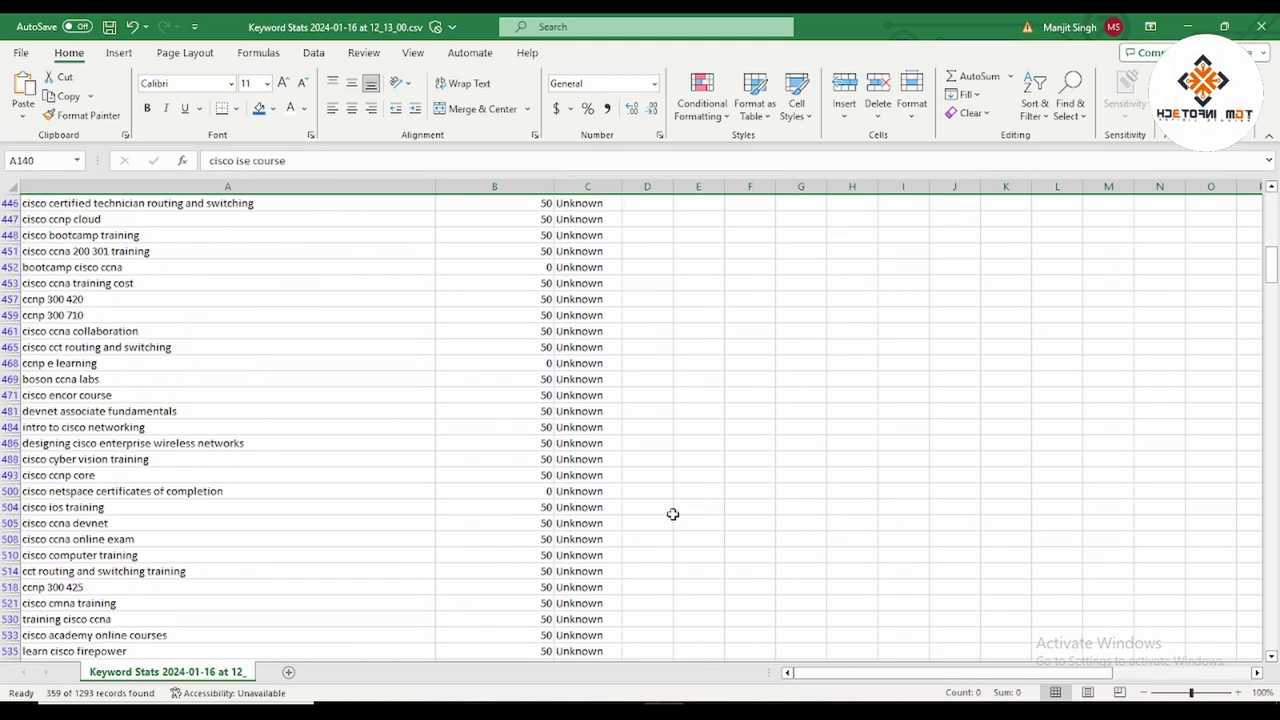
pyautogui.scroll(-20, 673, 516)
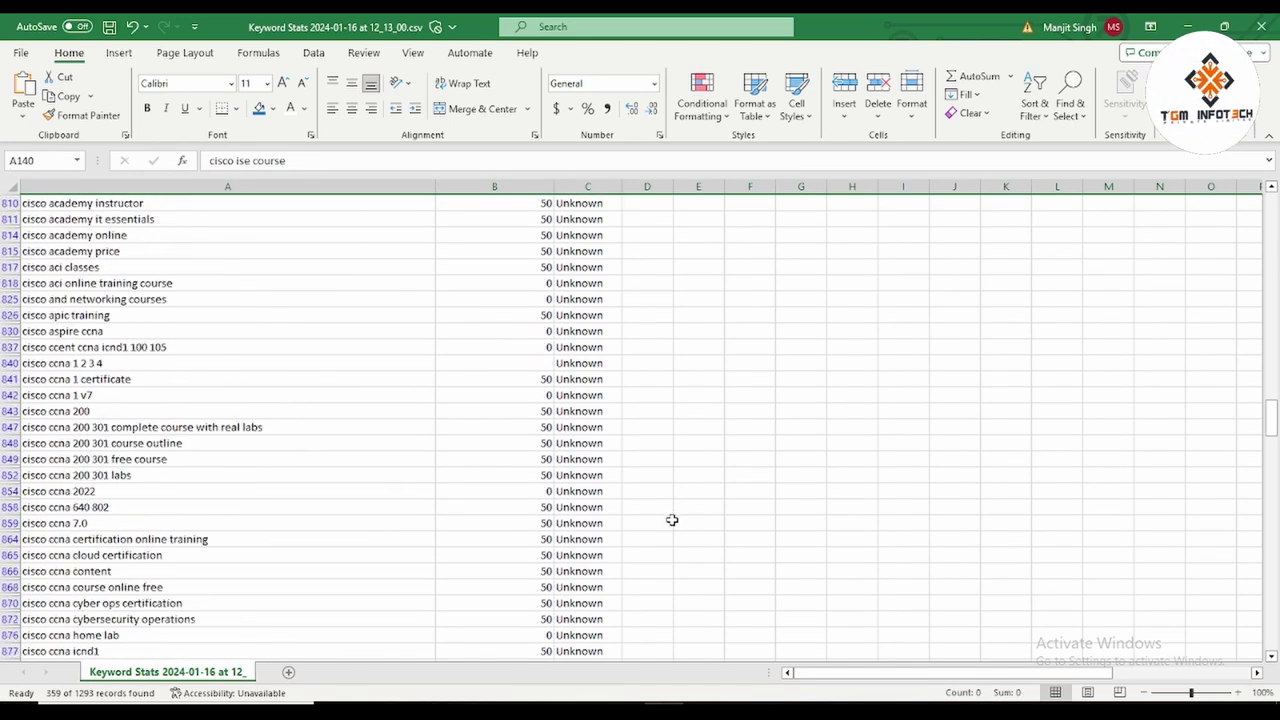
pyautogui.scroll(-15, 673, 521)
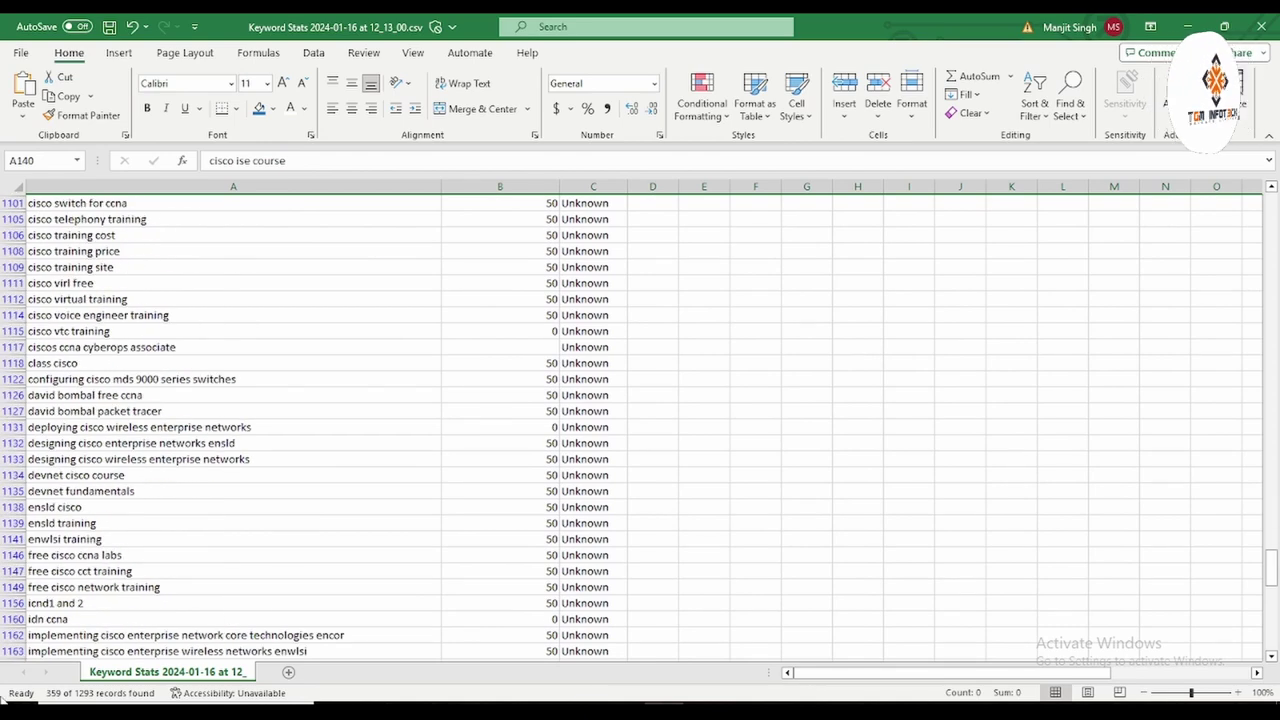
pyautogui.moveTo(8, 651); pyautogui.dragTo(5, 224)
pyautogui.rightClick(5, 224)
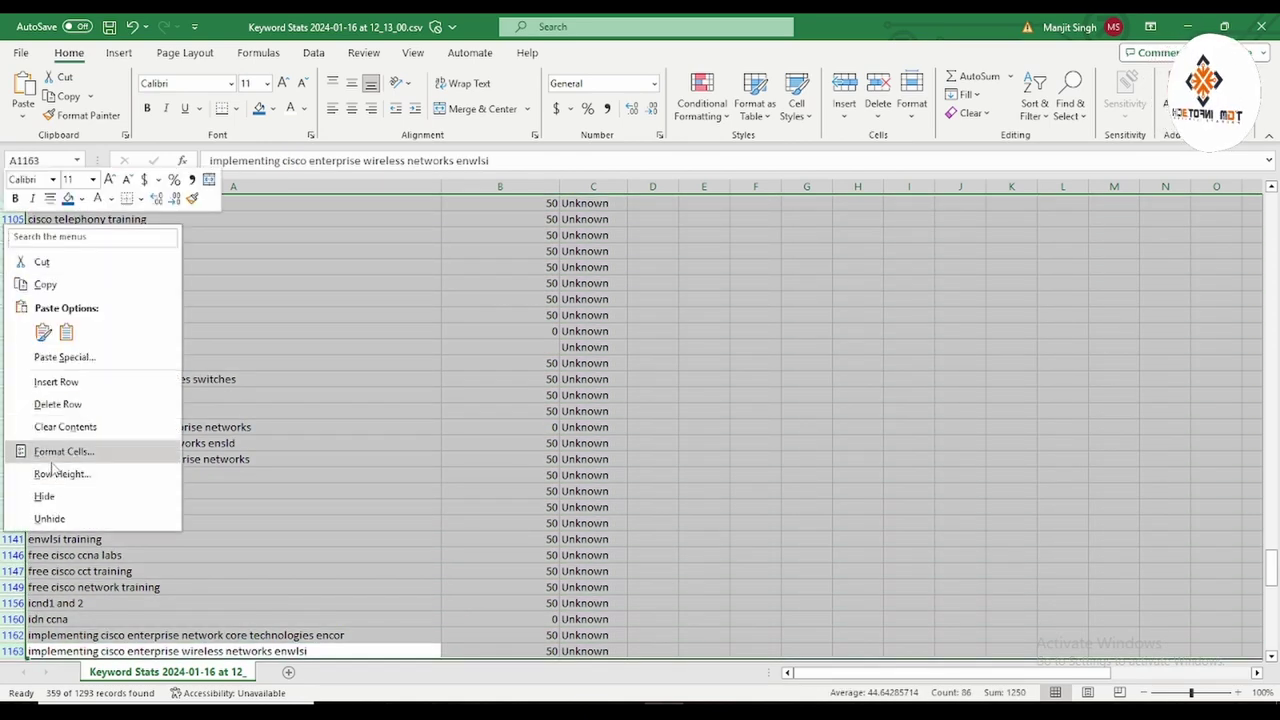
pyautogui.click(57, 404)
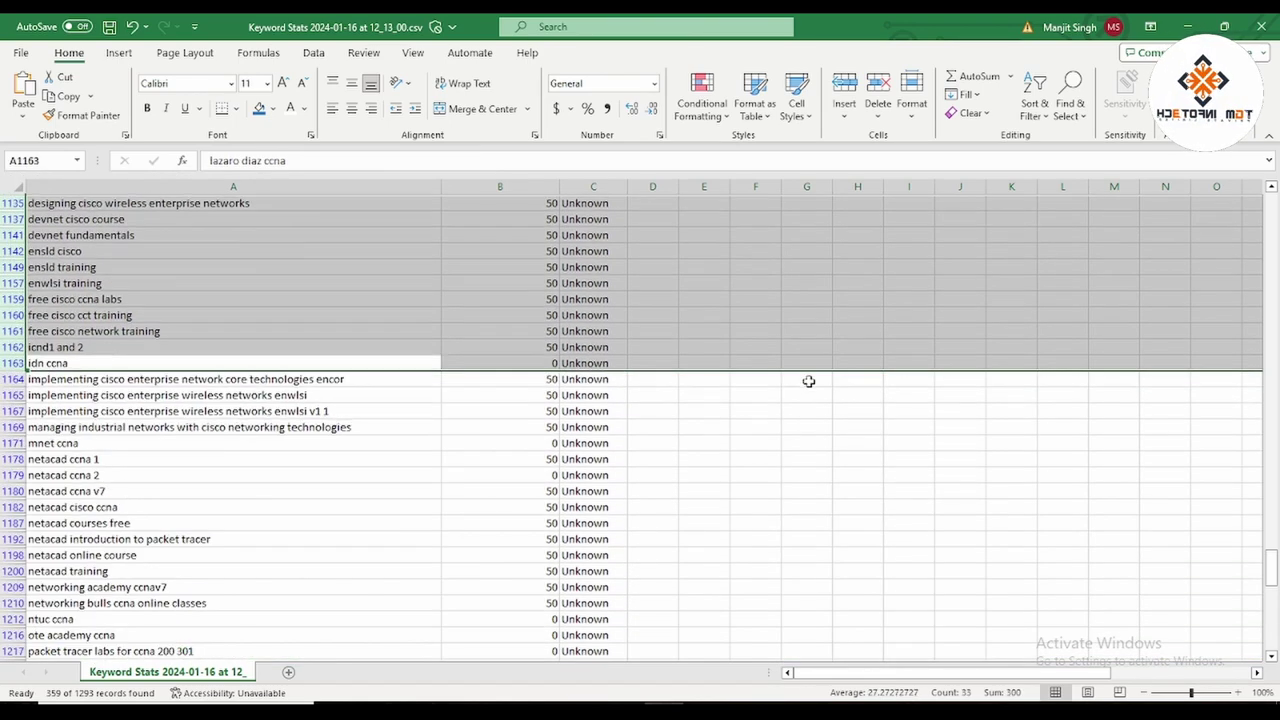
pyautogui.click(765, 396)
# Undo the accidental row height change and delete the filtered rows from "ku cisco networking academy" through "understanding cisco networking technologies".
pyautogui.moveTo(6, 293); pyautogui.dragTo(8, 424)
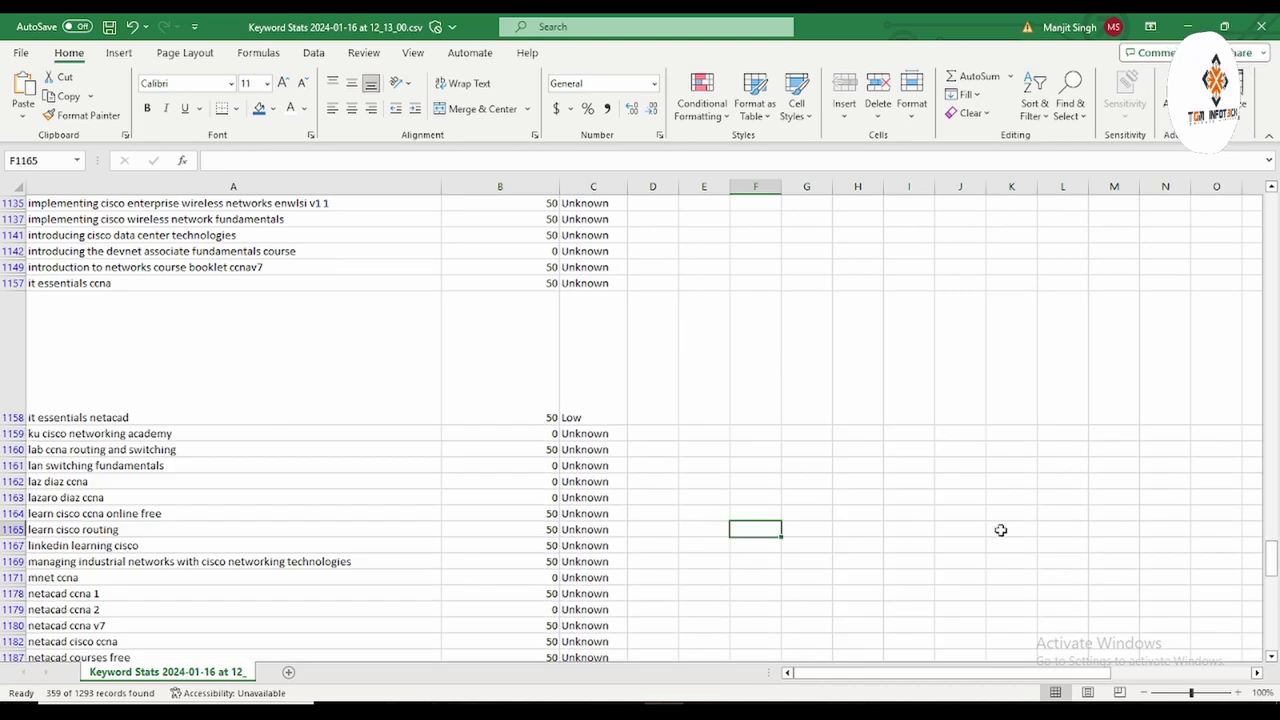
pyautogui.hotkey('ctrl', 'z')
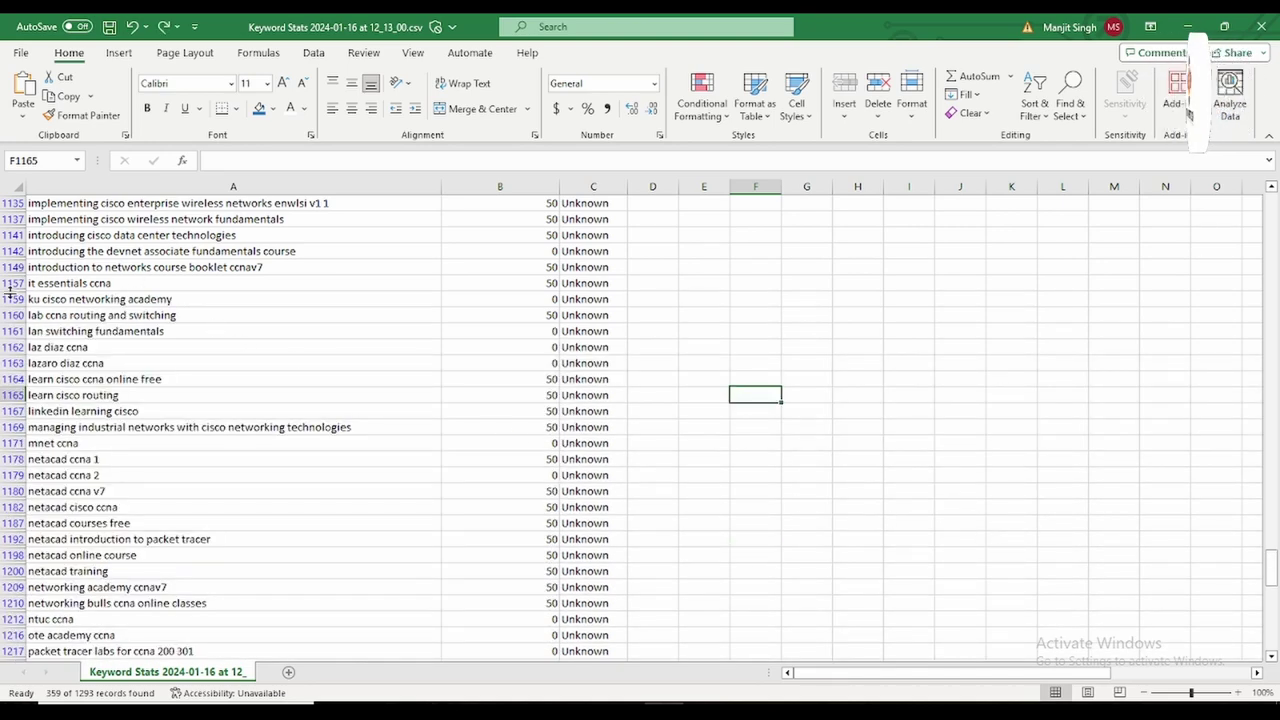
pyautogui.moveTo(7, 299); pyautogui.dragTo(5, 645)
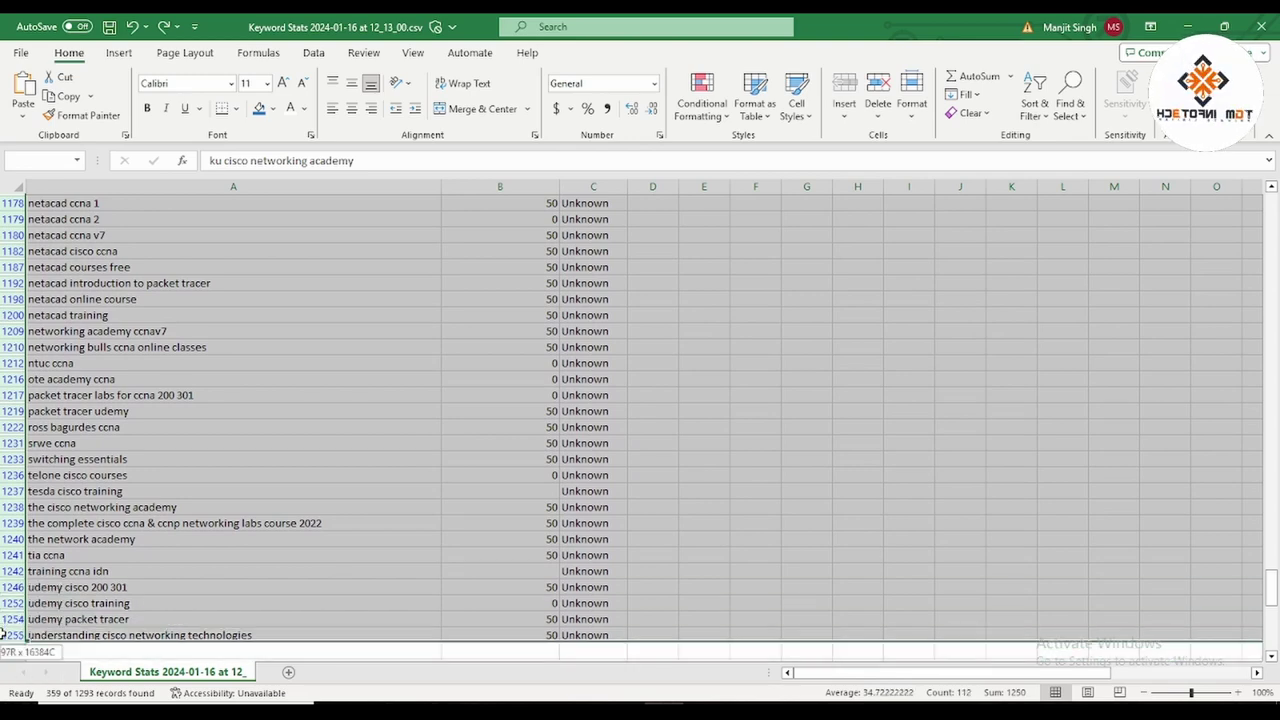
pyautogui.click(57, 470)
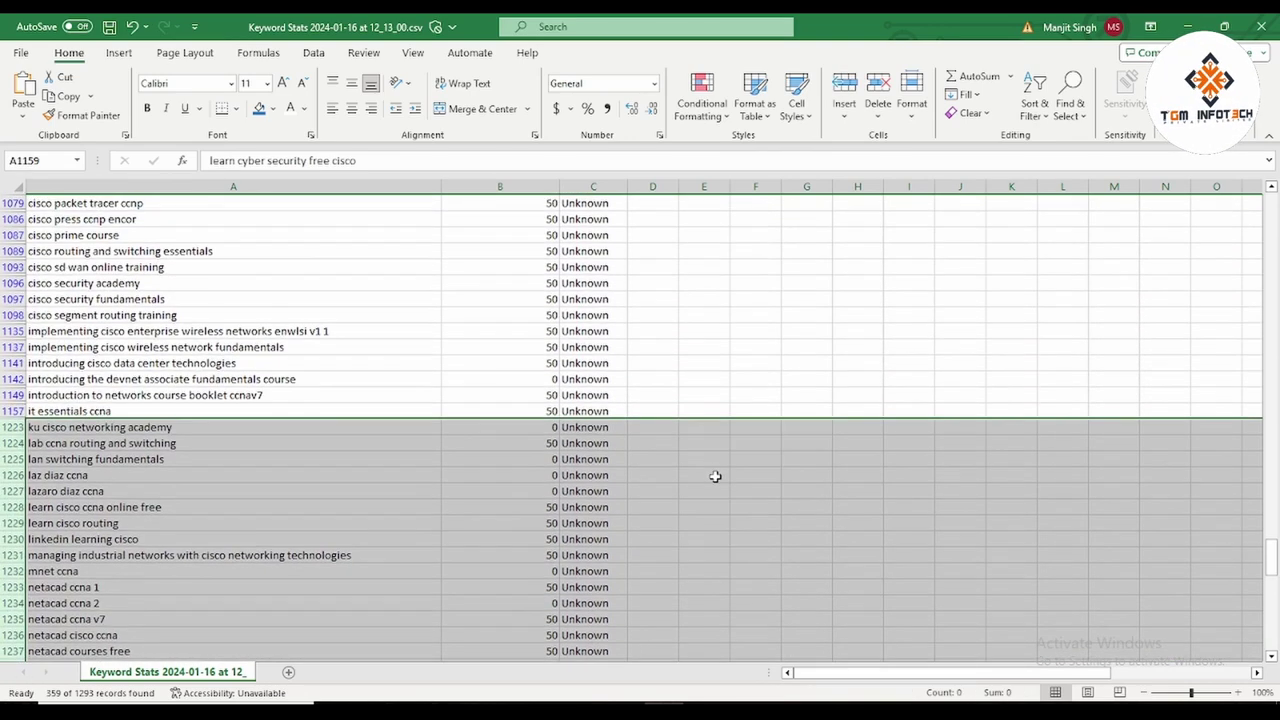
pyautogui.click(714, 474)
# Delete all remaining filtered Unknown rows, from "it essentials ccna" up to "cisco fmc training" below the header.
pyautogui.moveTo(7, 411); pyautogui.dragTo(24, 120)
pyautogui.moveTo(18, 181); pyautogui.dragTo(12, 219)
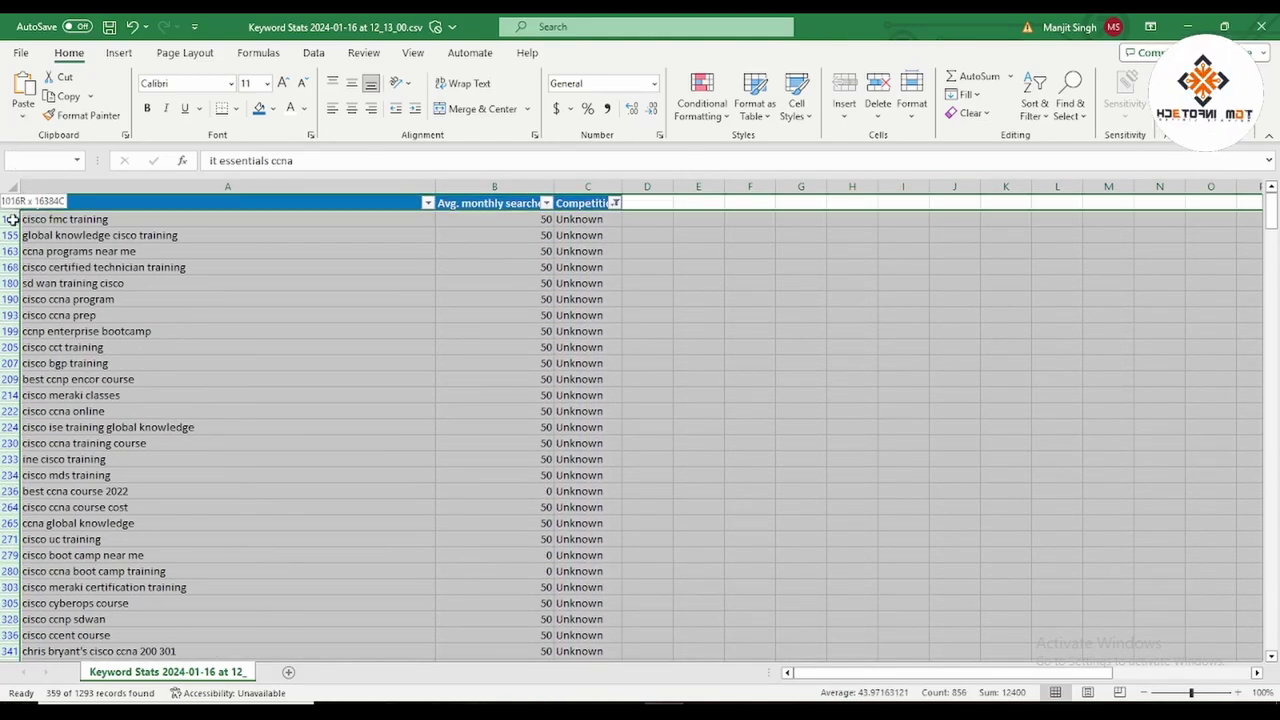
pyautogui.rightClick(9, 218)
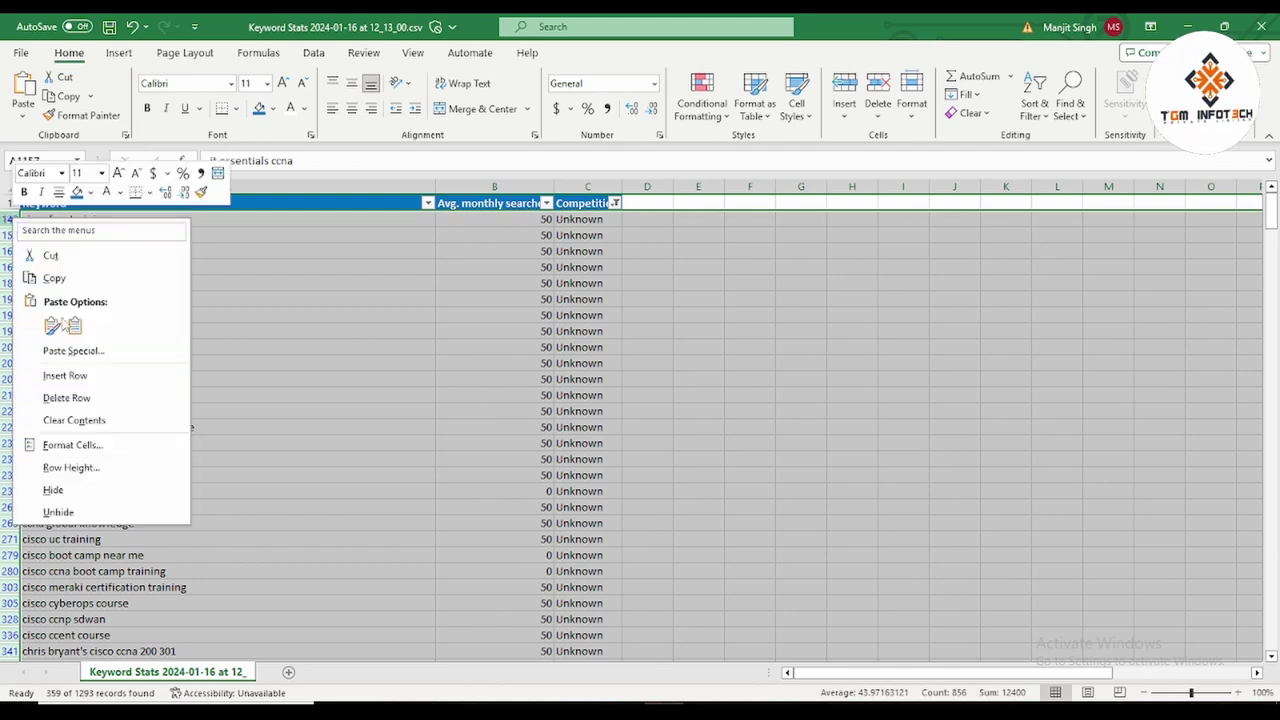
pyautogui.click(70, 397)
pyautogui.click(845, 378)
# Reset the Competition filter to select all remaining values: High, Low and Medium.
pyautogui.scroll(20, 789, 377)
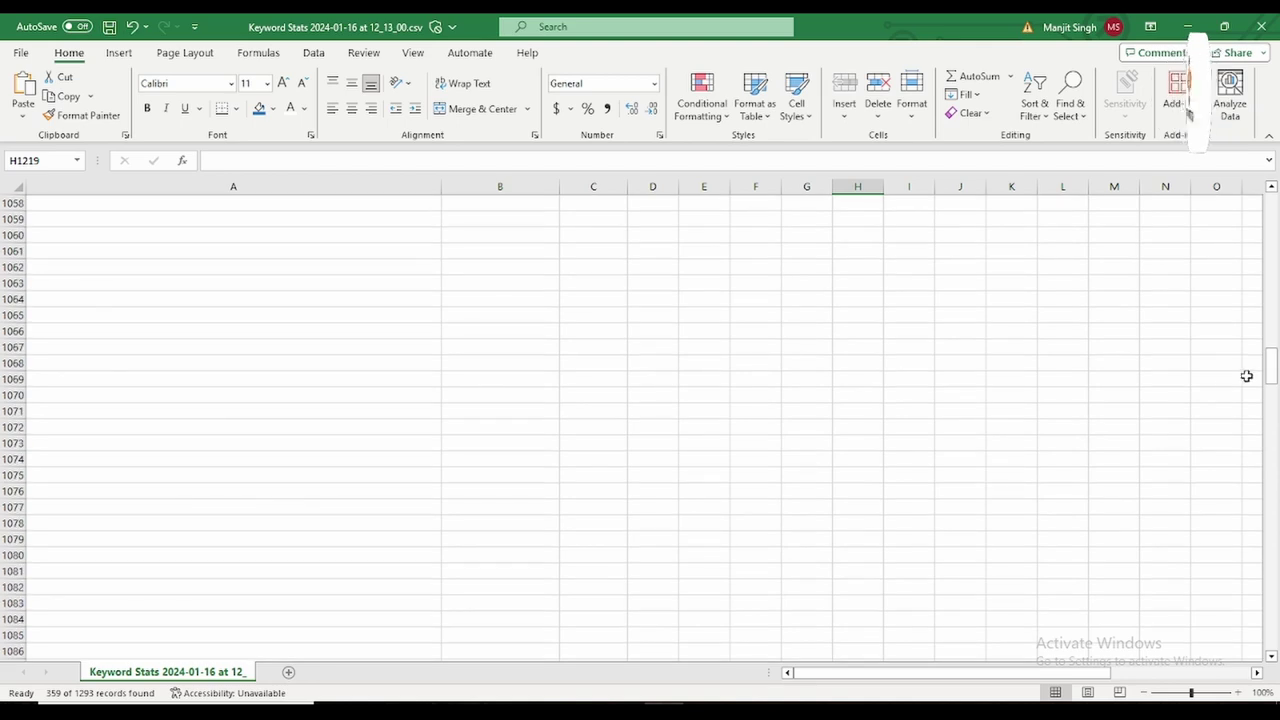
pyautogui.scroll(20, 666, 373)
pyautogui.click(664, 248)
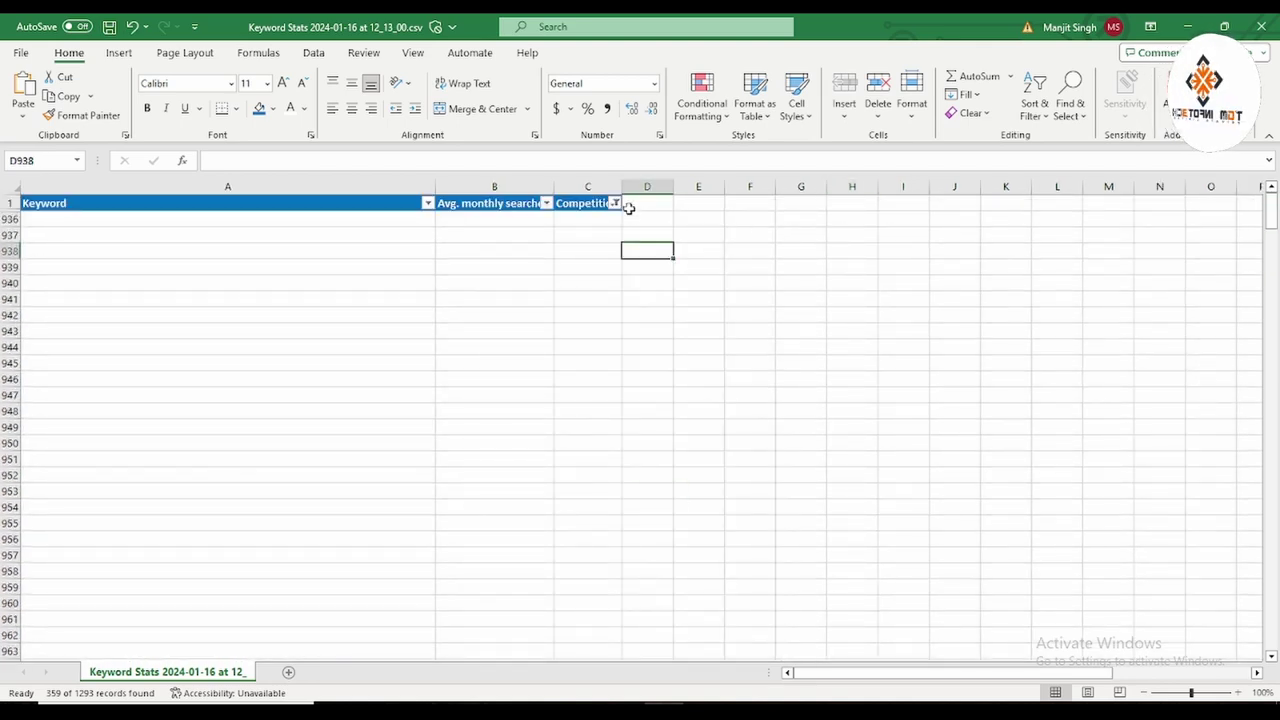
pyautogui.click(615, 203)
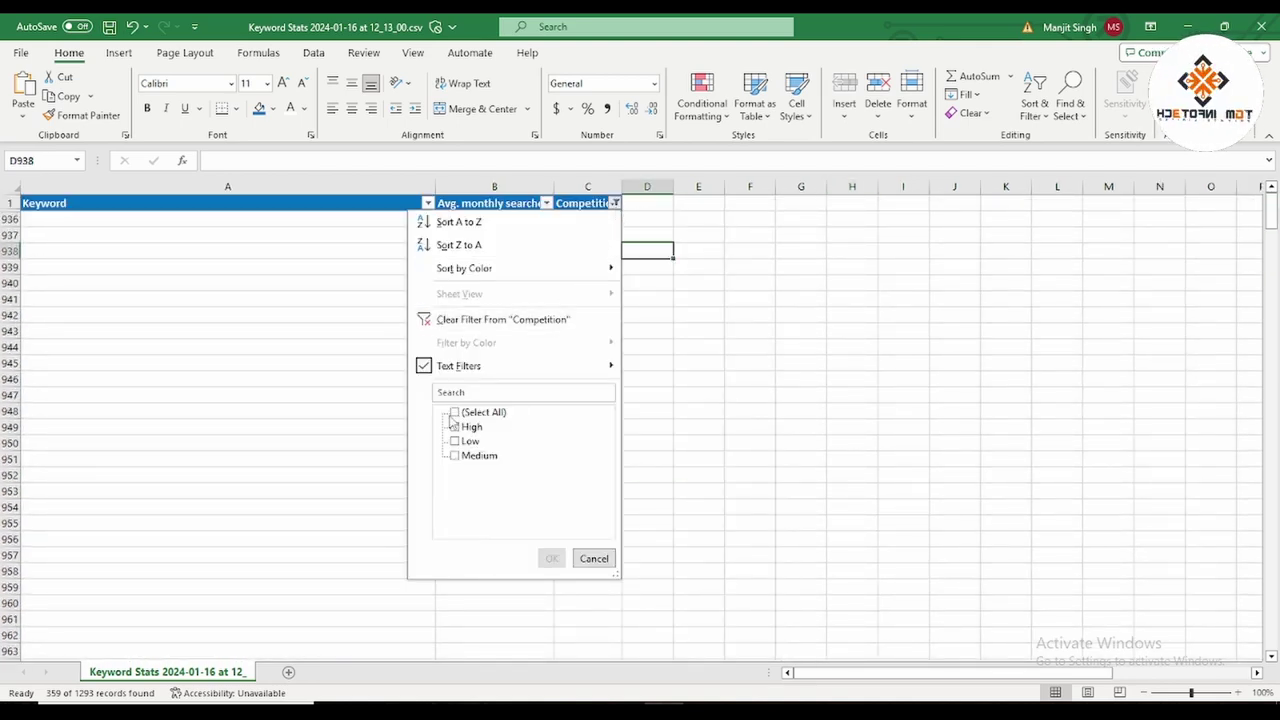
pyautogui.click(455, 412)
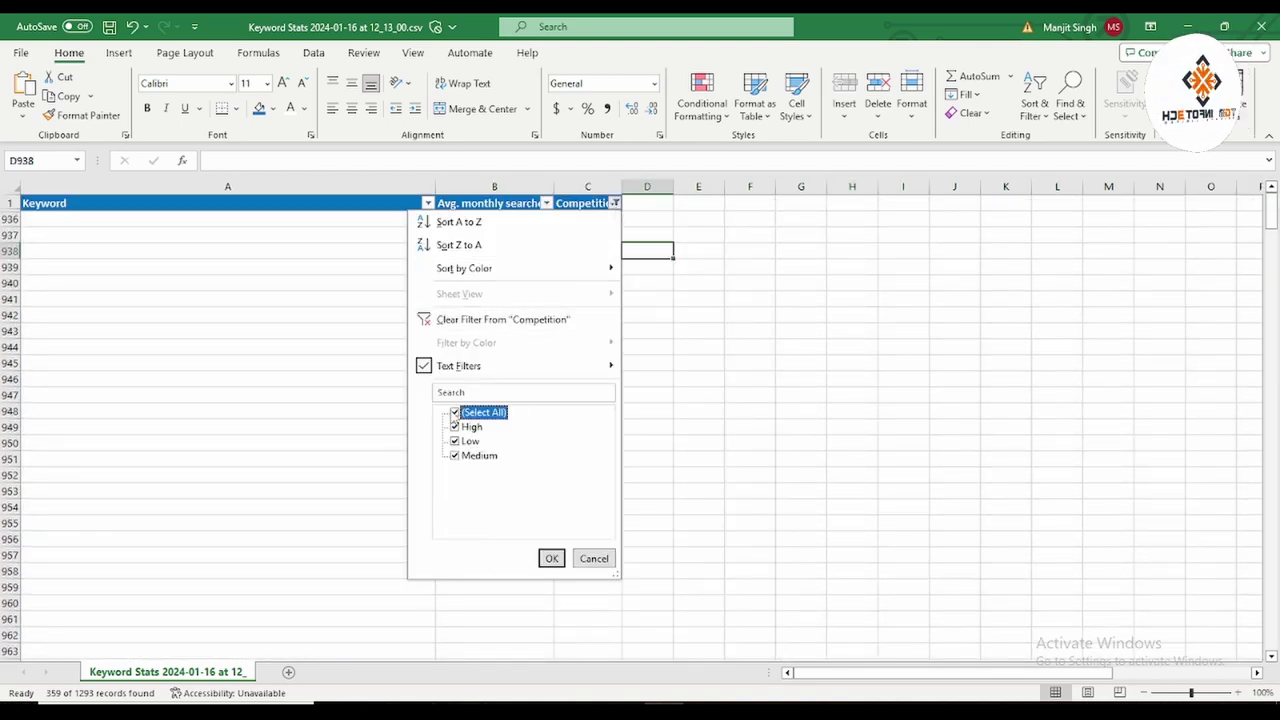
pyautogui.click(552, 559)
pyautogui.click(850, 379)
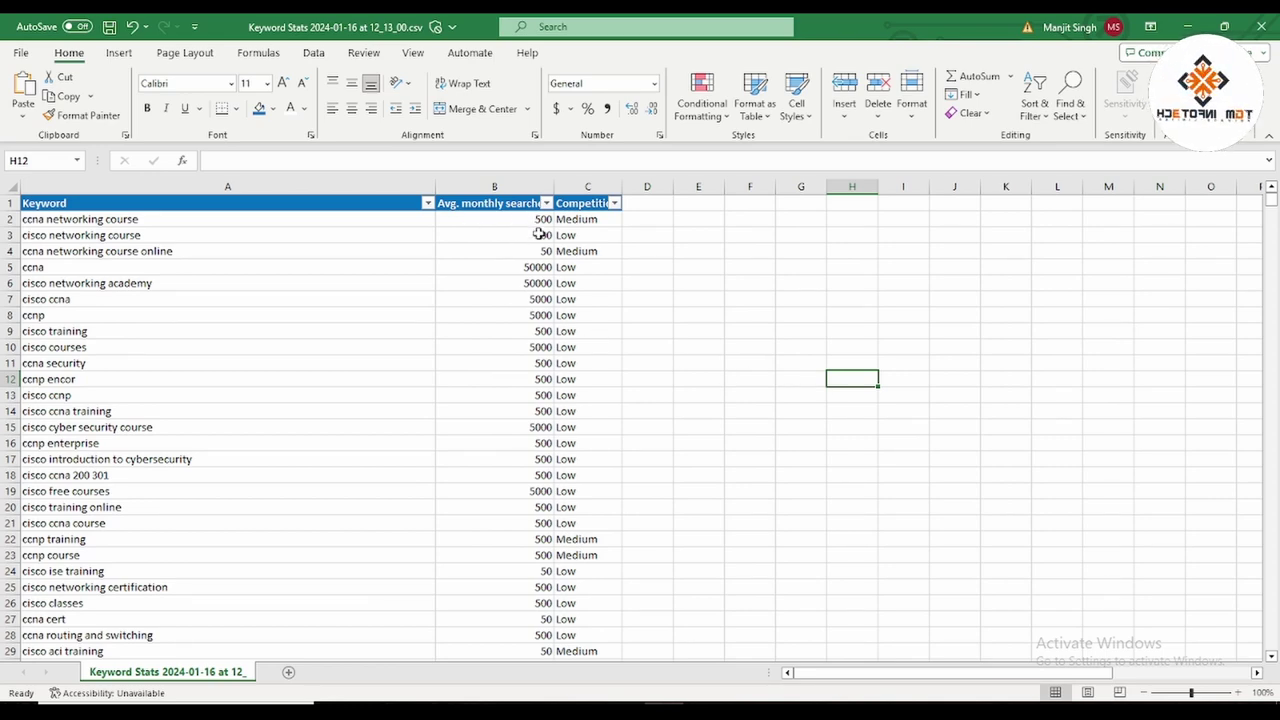
# Look through the remaining keywords down to the last row, "wireless in ccna", and return to the header row.
pyautogui.scroll(-12, 531, 347)
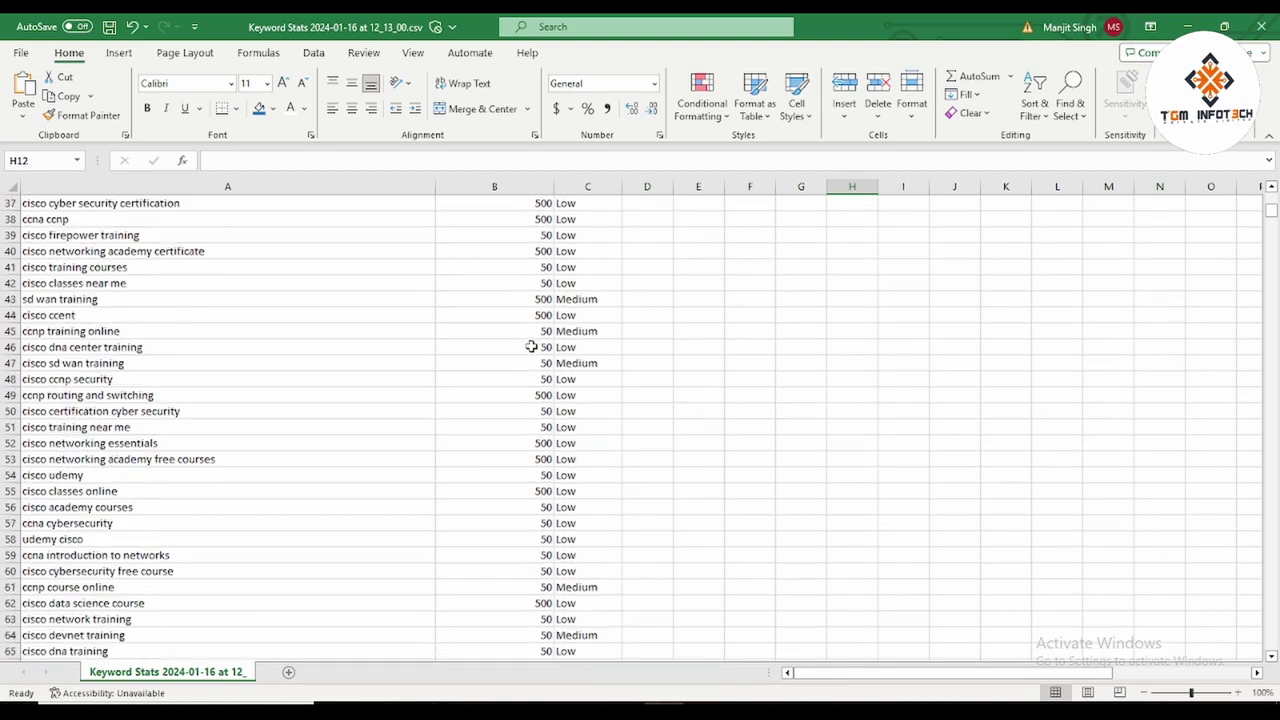
pyautogui.scroll(-16, 531, 347)
pyautogui.scroll(-19, 531, 347)
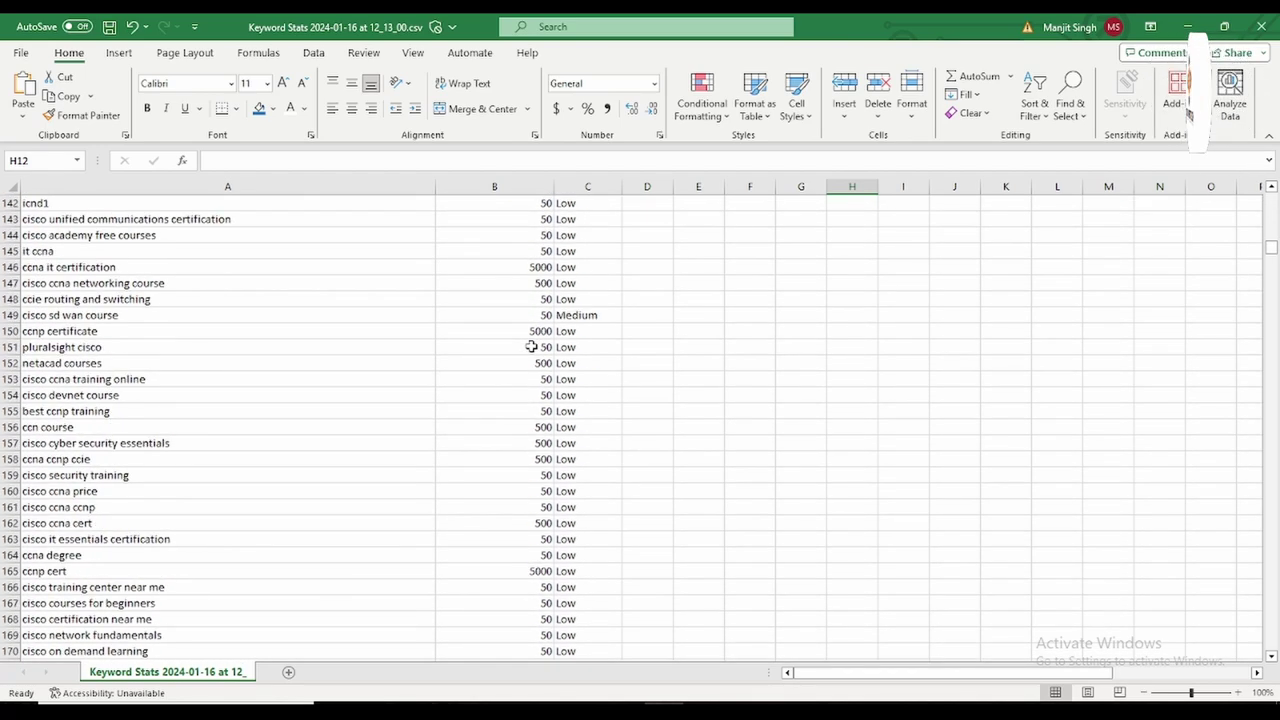
pyautogui.scroll(-18, 531, 347)
pyautogui.scroll(-20, 531, 347)
pyautogui.scroll(-20, 531, 347)
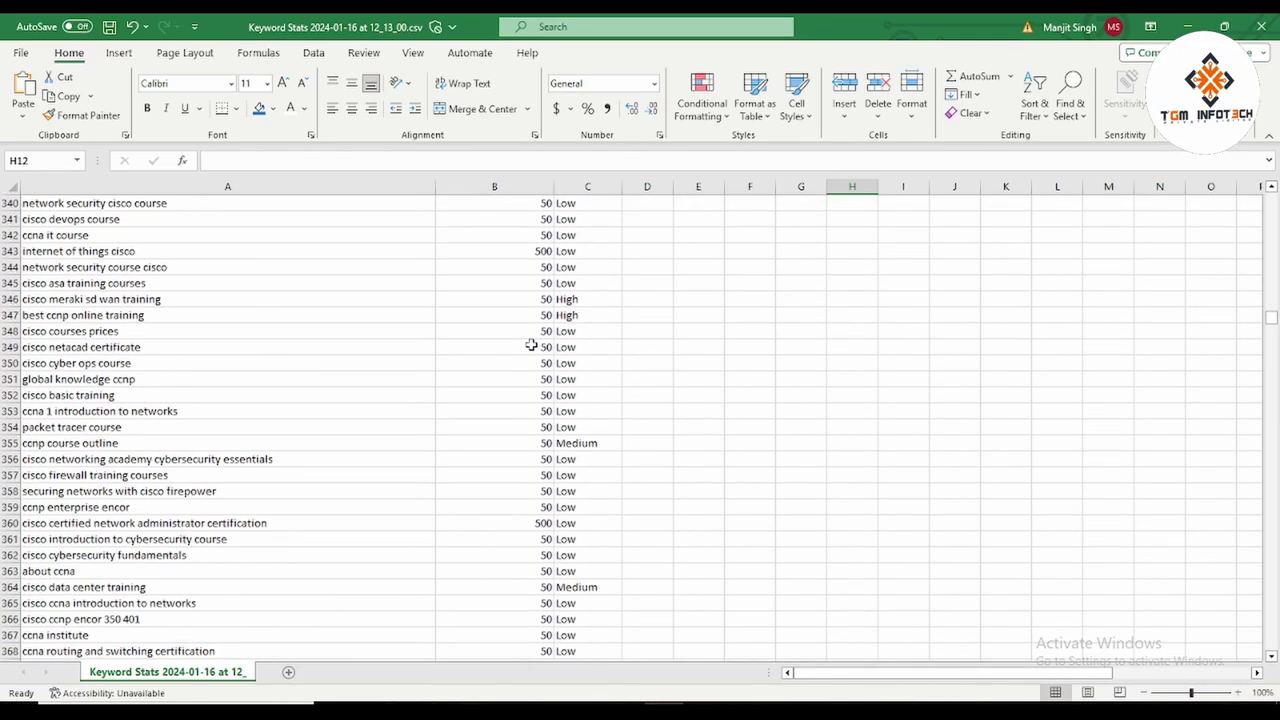
pyautogui.scroll(-20, 531, 347)
pyautogui.scroll(-20, 531, 347)
pyautogui.scroll(-20, 531, 361)
pyautogui.scroll(-20, 528, 363)
pyautogui.scroll(-20, 525, 375)
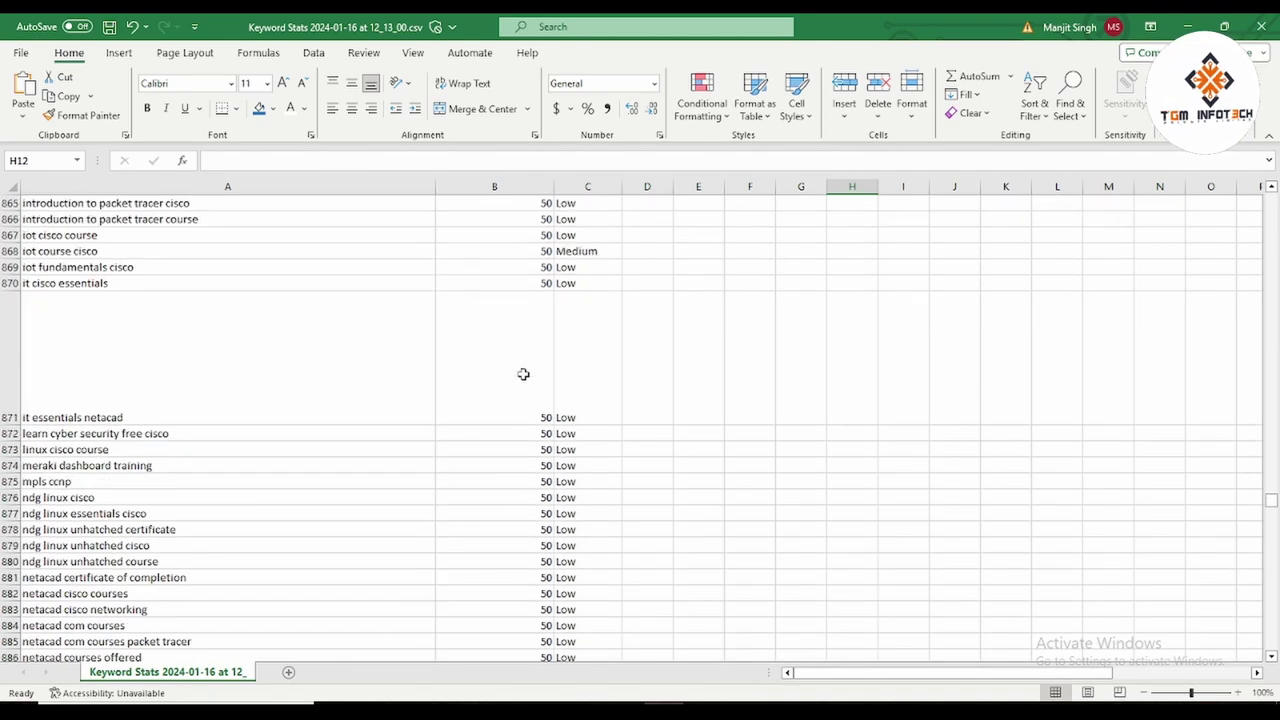
pyautogui.scroll(2, 523, 374)
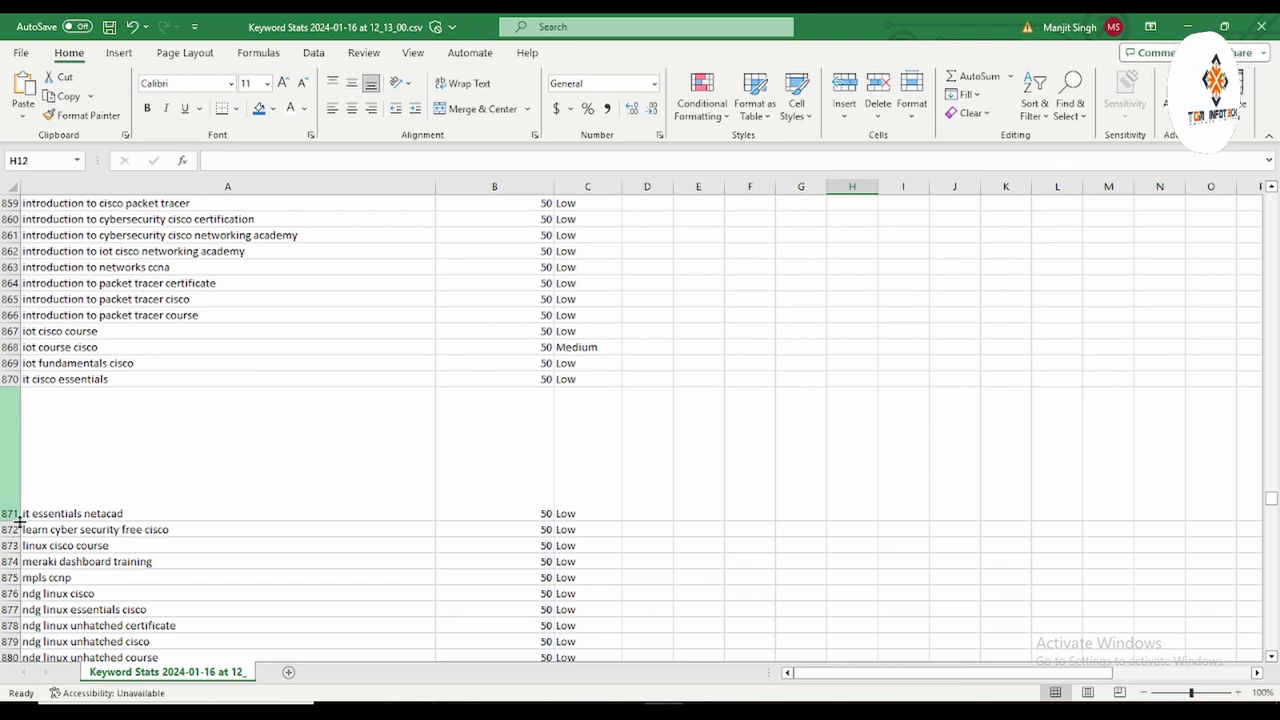
pyautogui.scroll(-20, 400, 445)
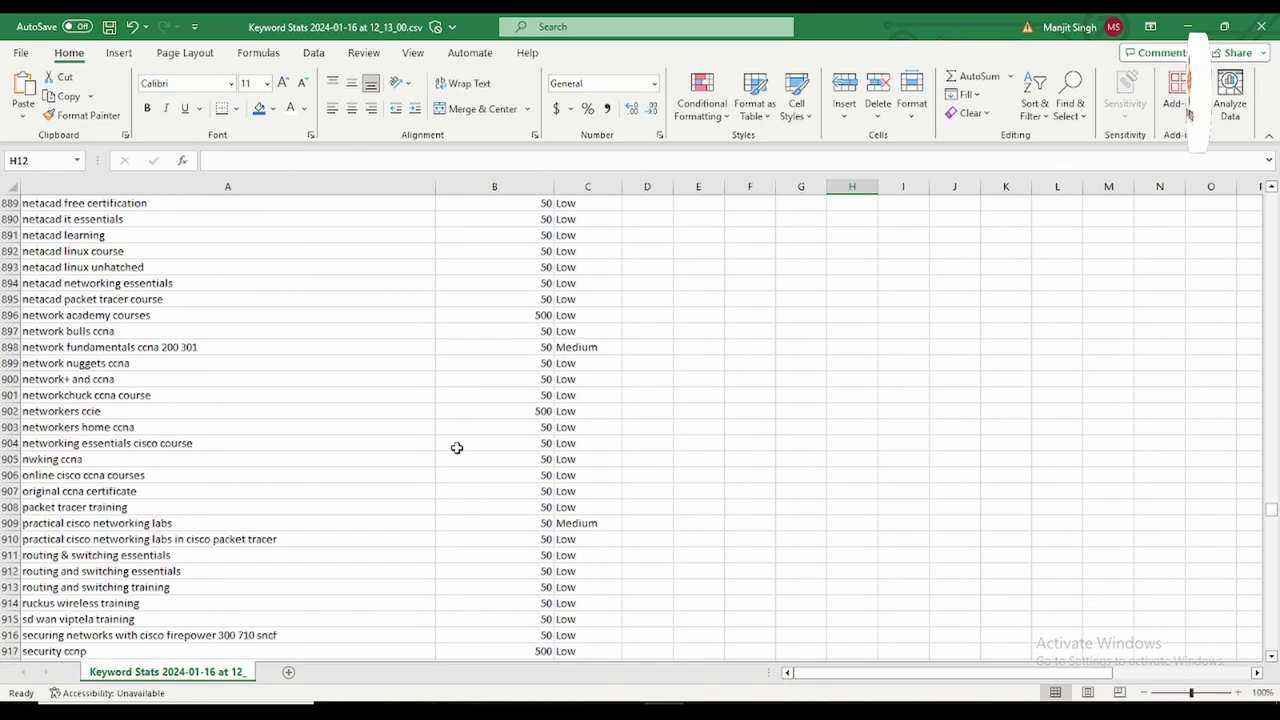
pyautogui.scroll(6, 450, 459)
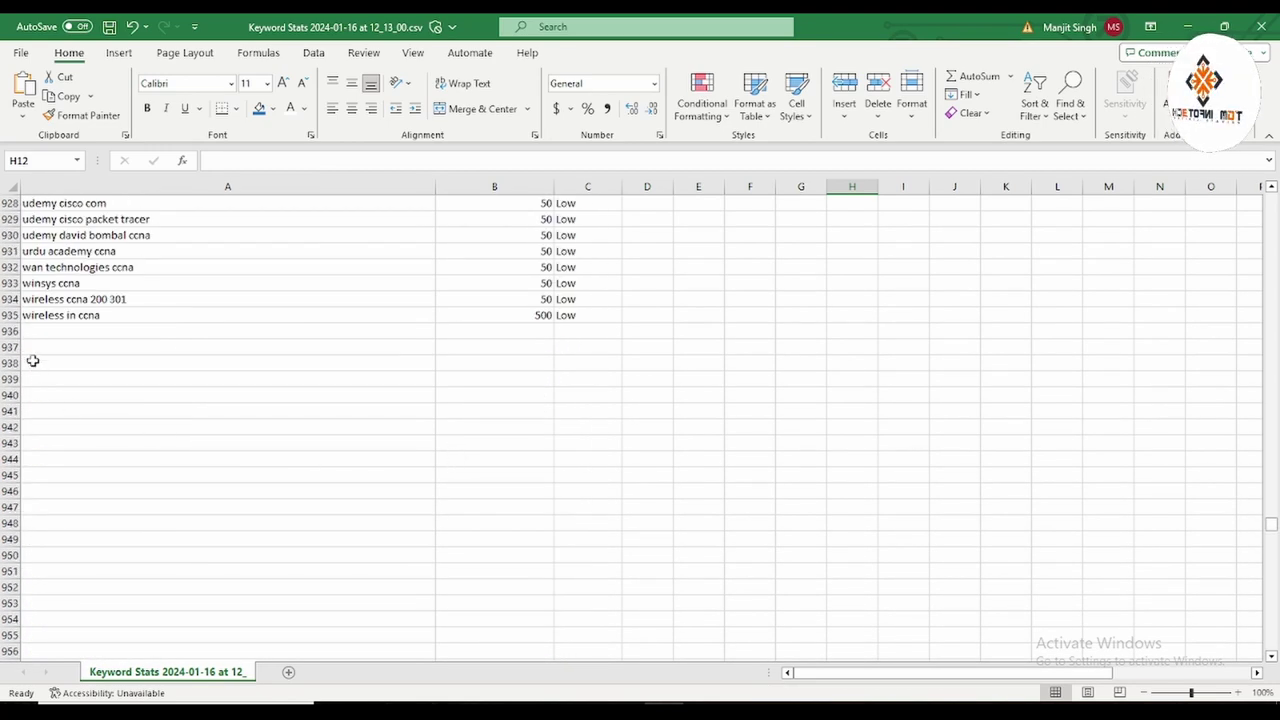
pyautogui.click(43, 315)
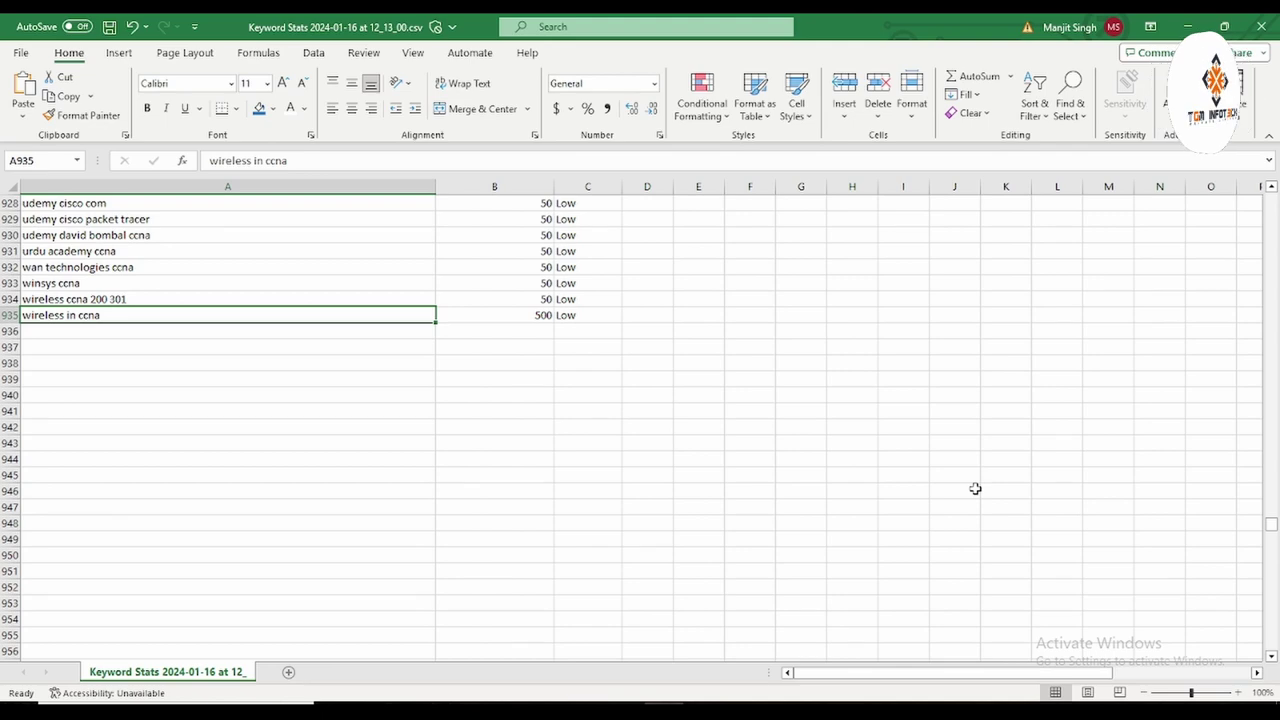
pyautogui.scroll(20, 817, 448)
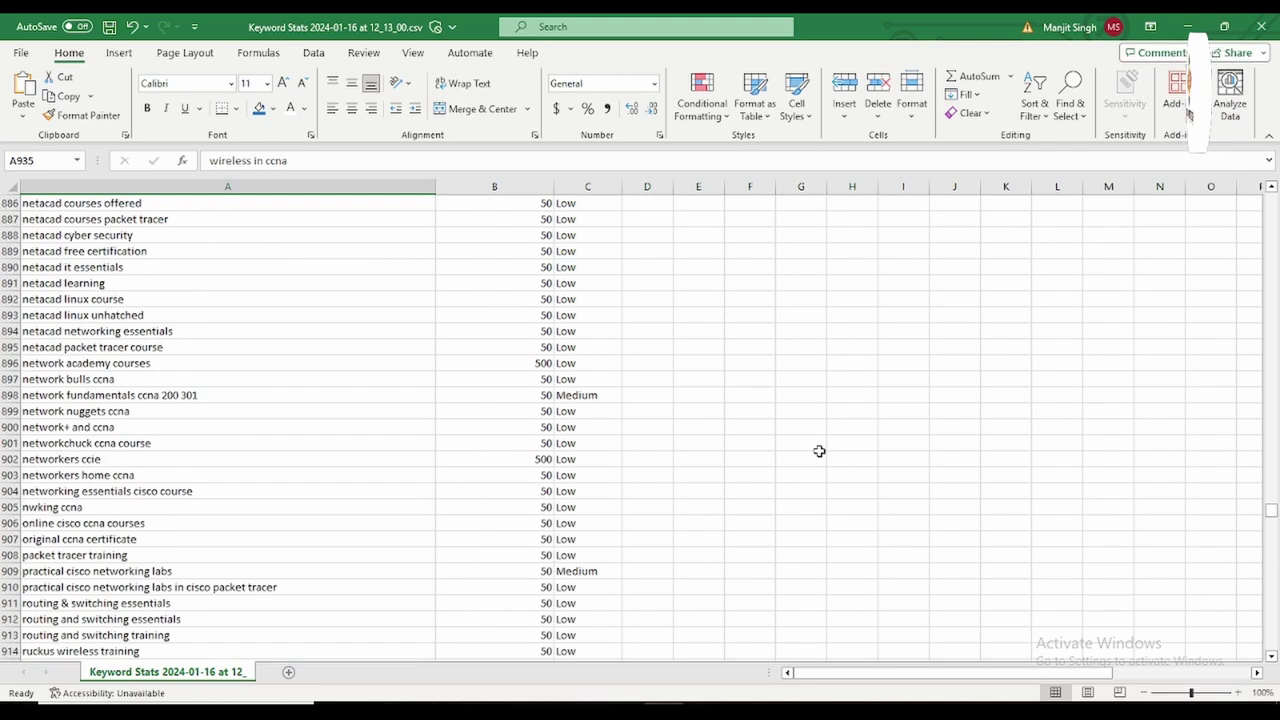
pyautogui.scroll(20, 828, 457)
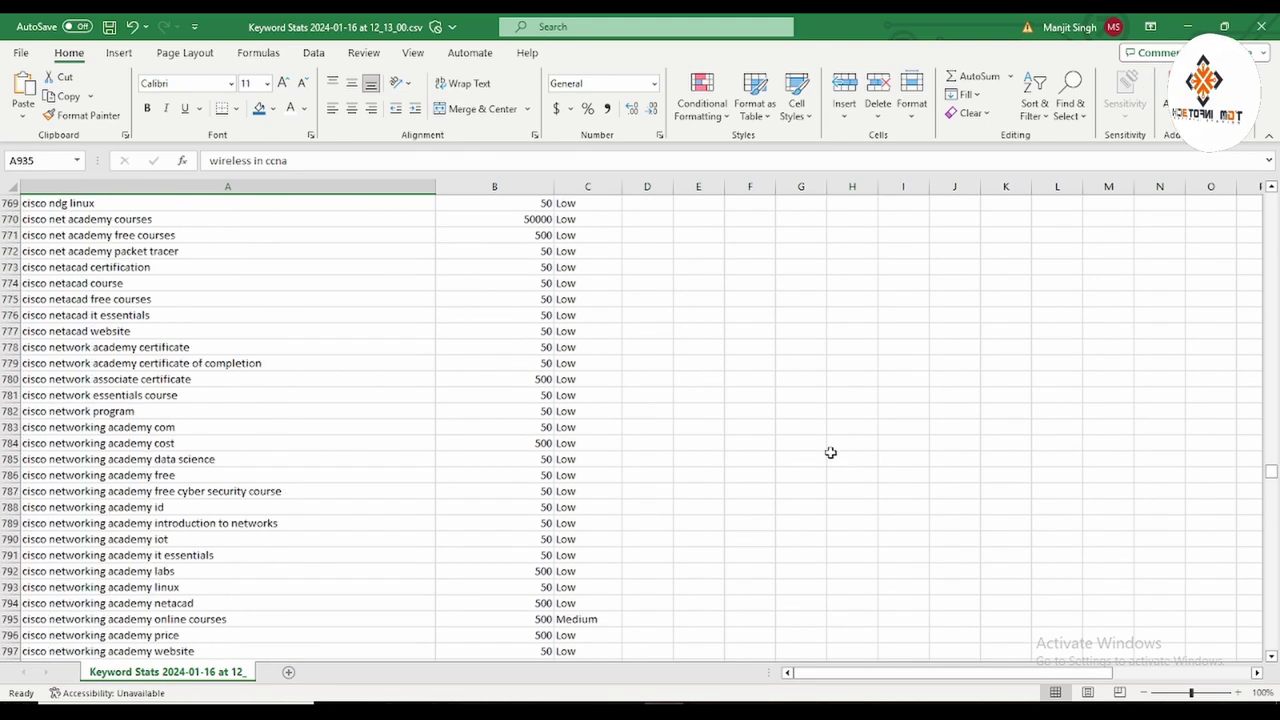
pyautogui.scroll(20, 830, 449)
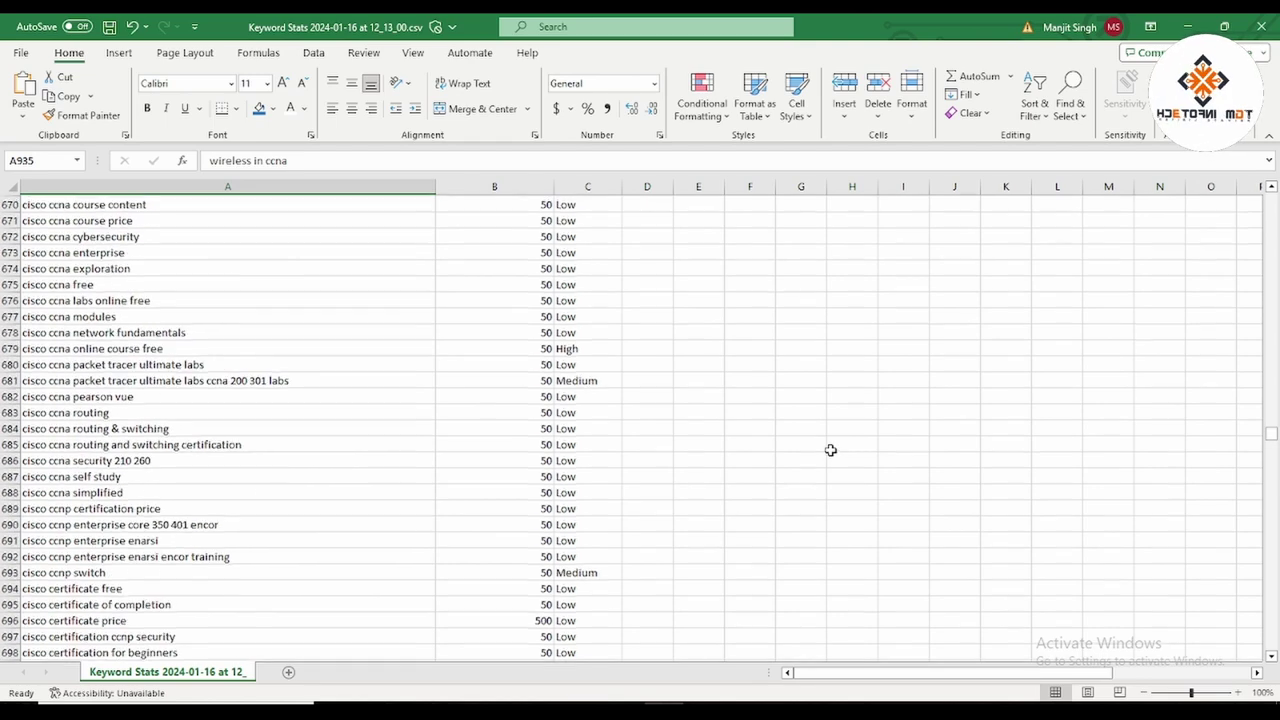
pyautogui.scroll(20, 831, 452)
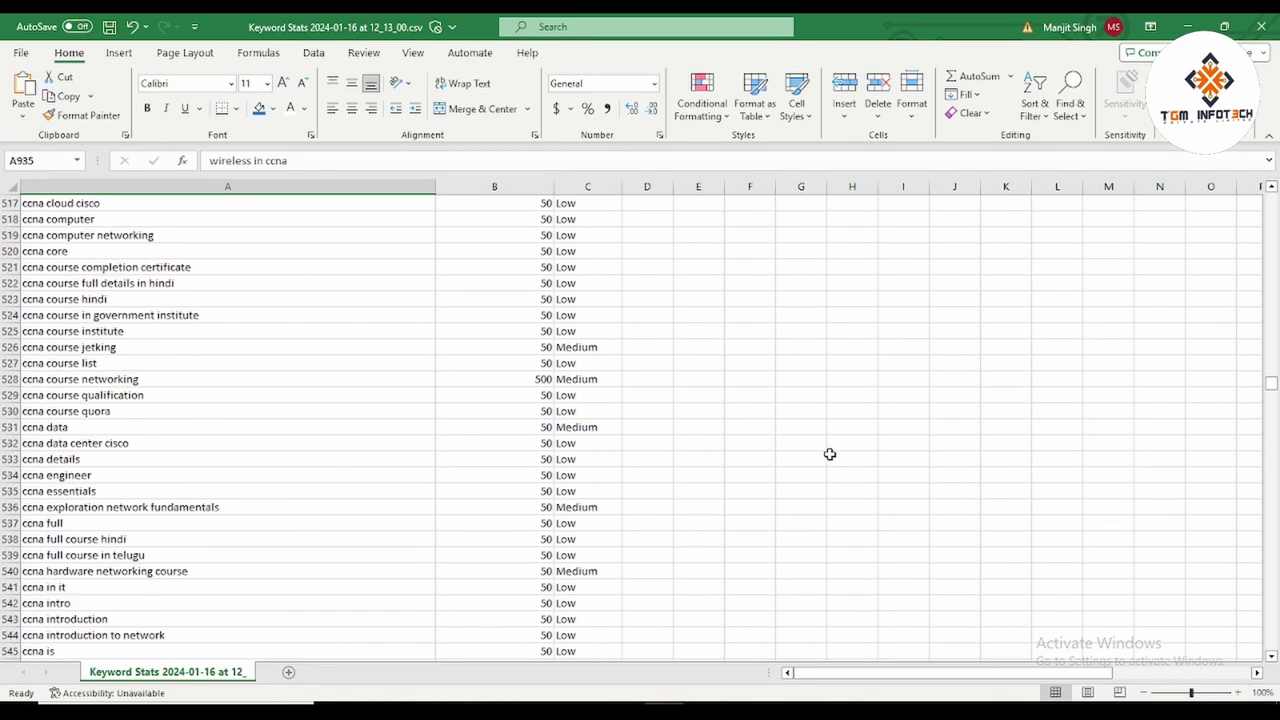
pyautogui.scroll(13, 828, 453)
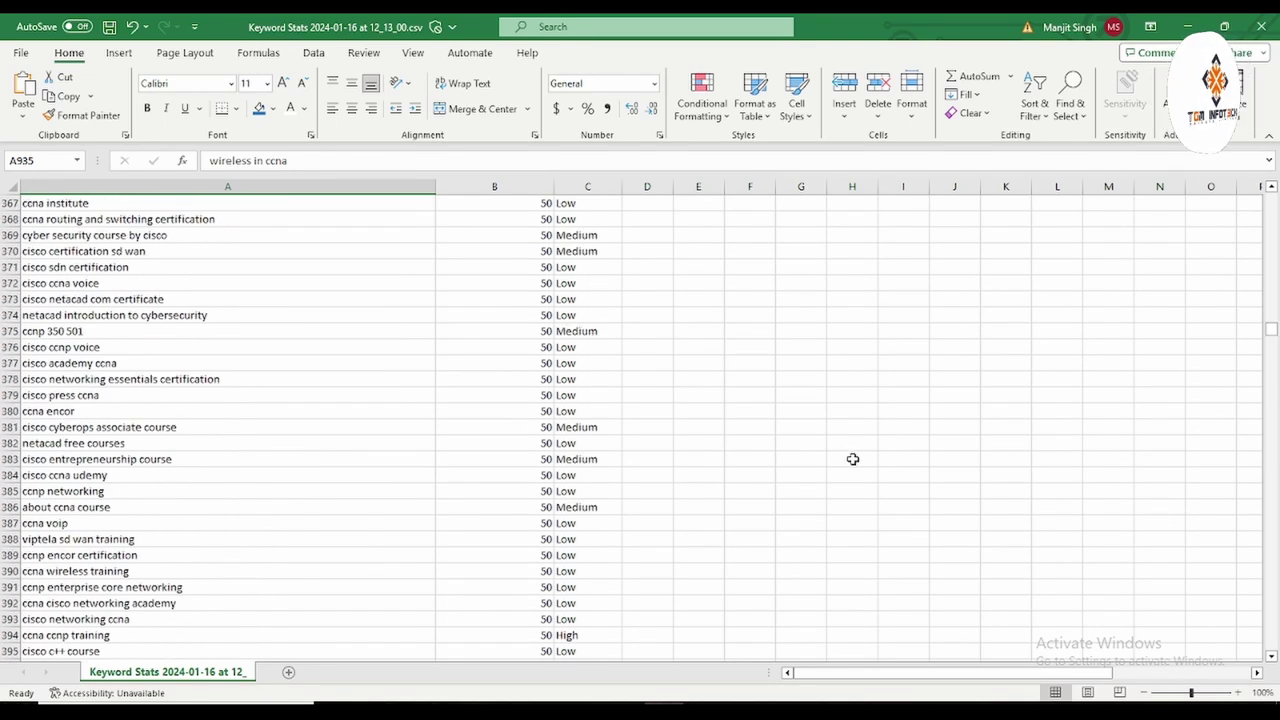
pyautogui.moveTo(1271, 333); pyautogui.dragTo(1264, 333)
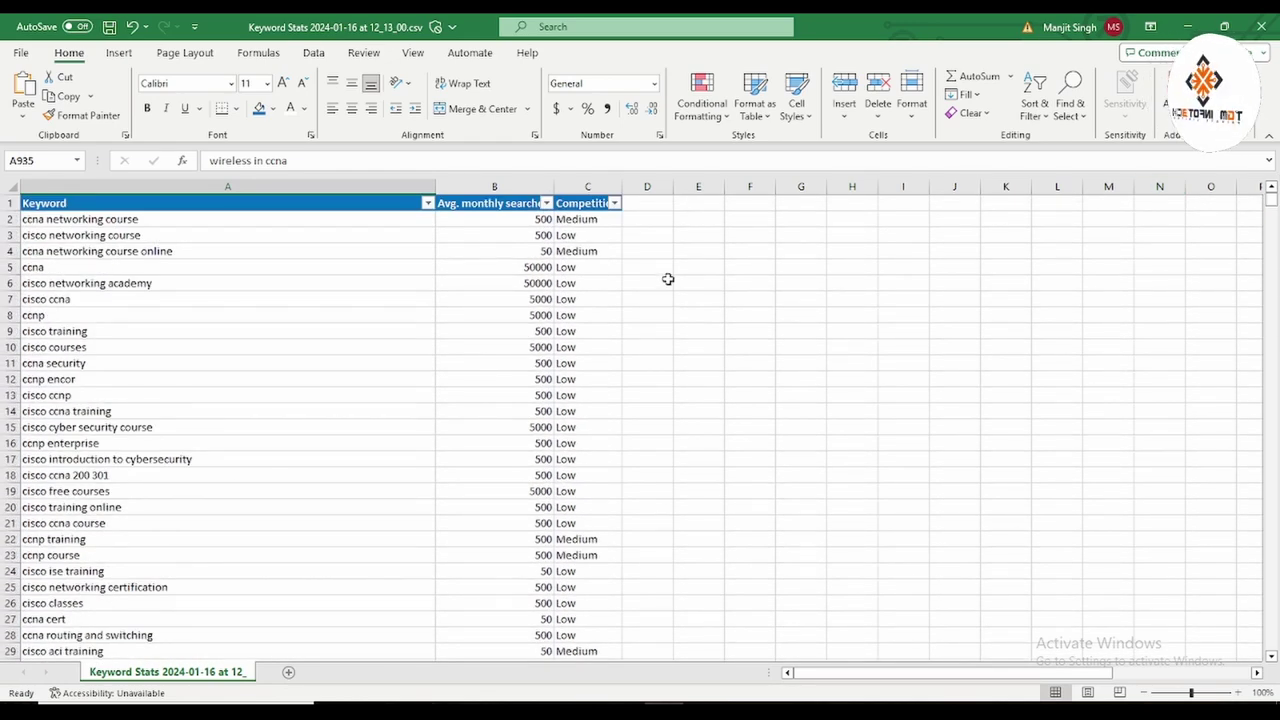
# Filter the Competition column to show only the High and Medium values.
pyautogui.click(615, 204)
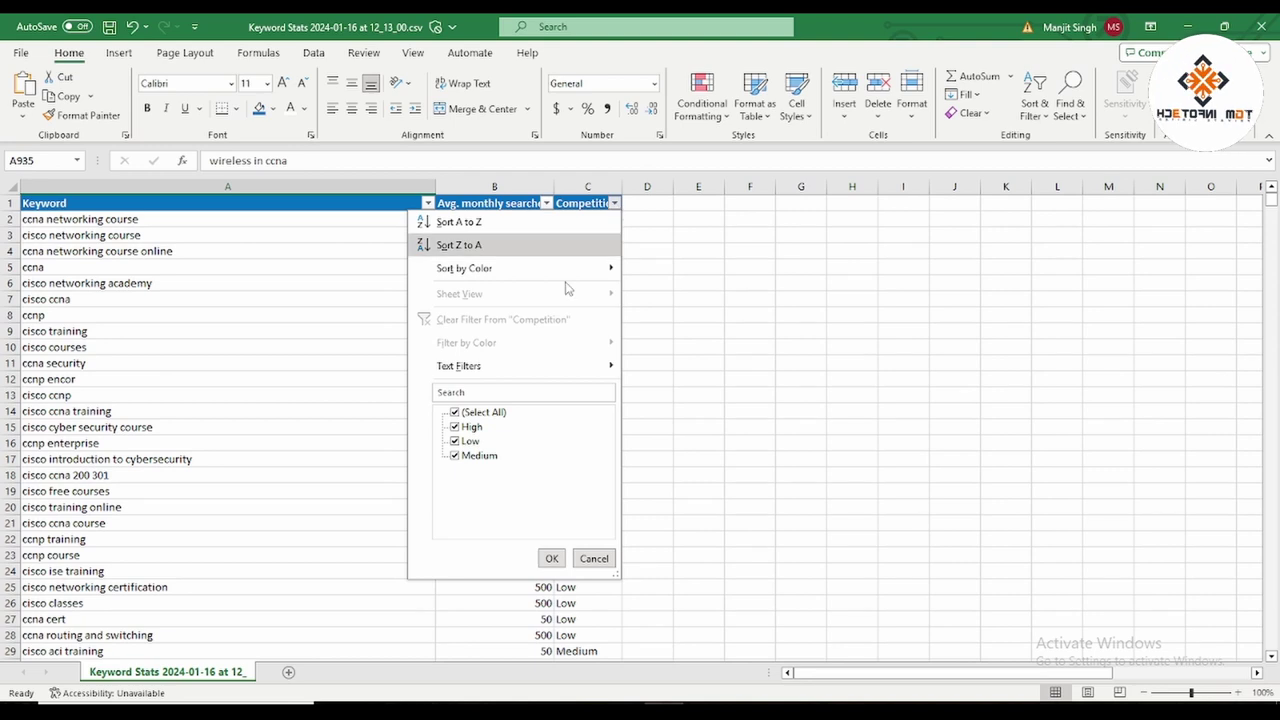
pyautogui.click(455, 413)
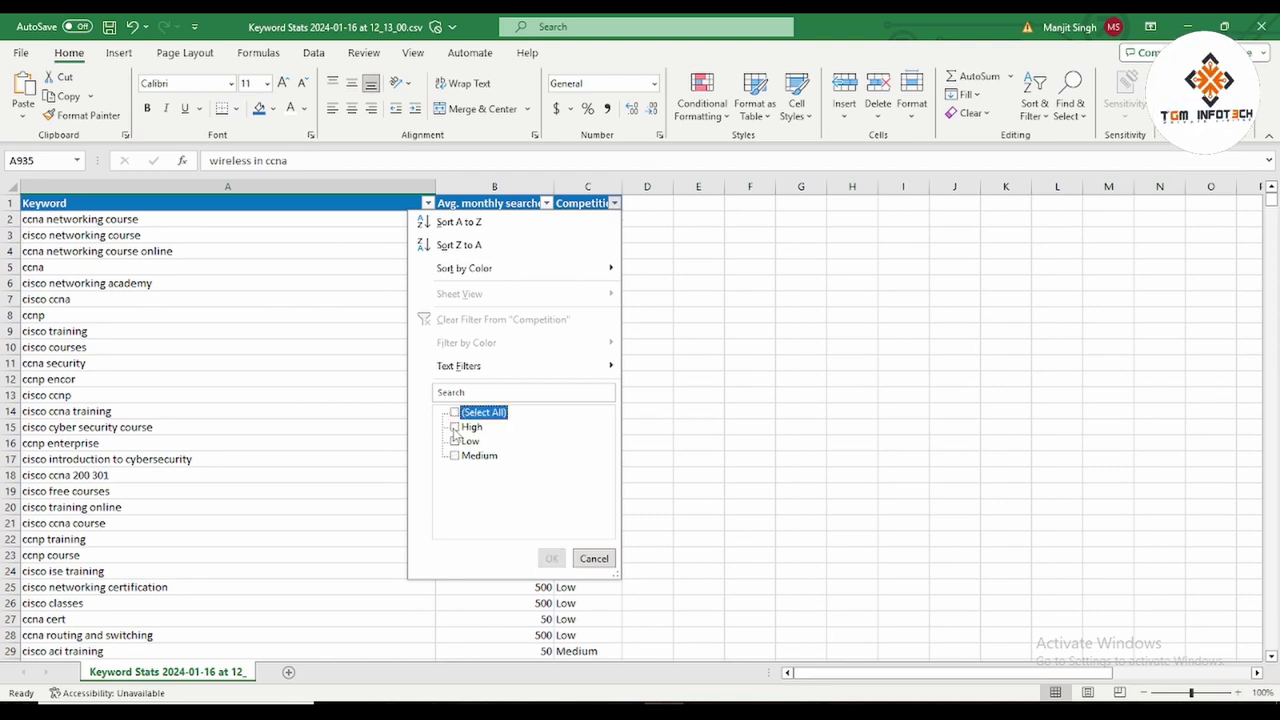
pyautogui.click(455, 427)
pyautogui.click(456, 456)
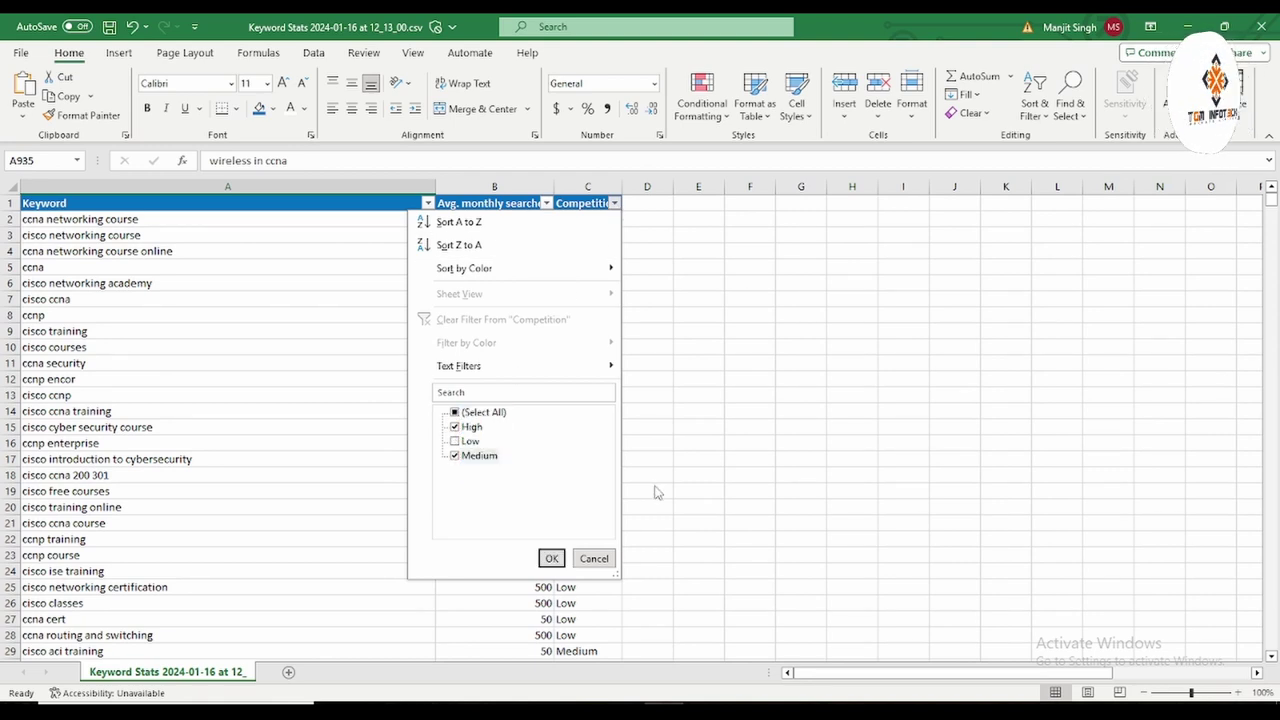
pyautogui.click(551, 558)
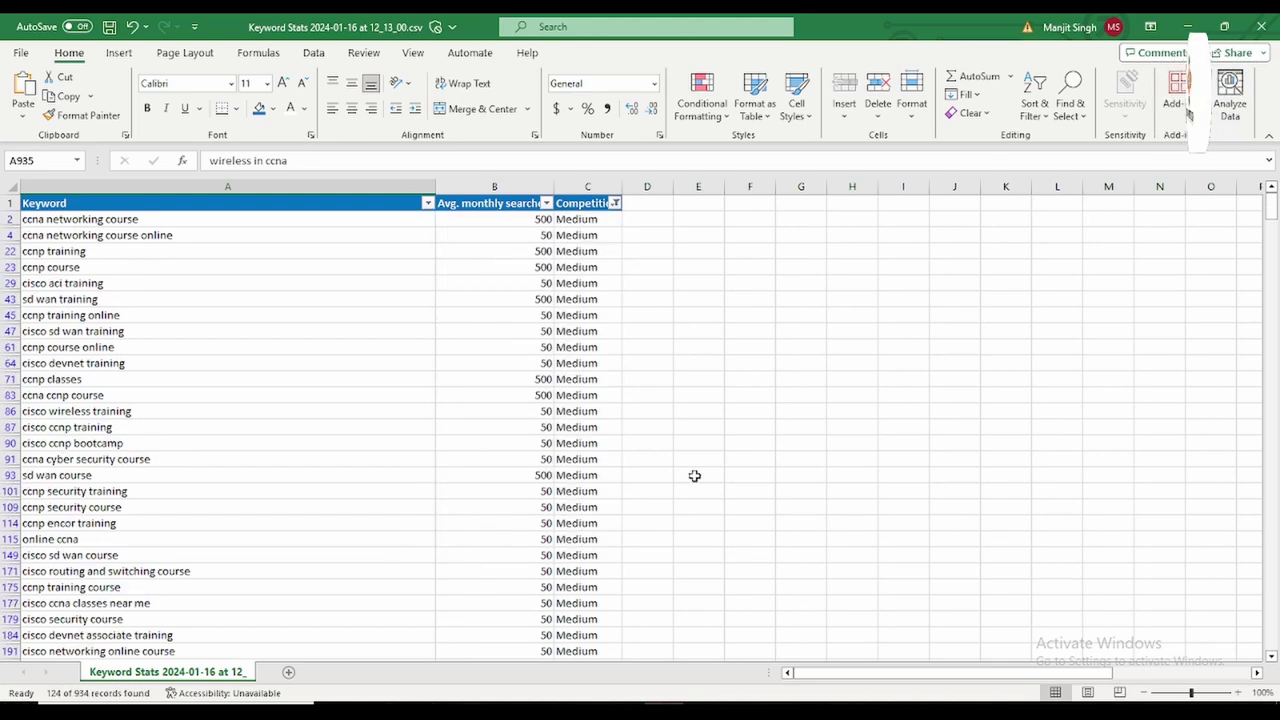
# Delete all filtered High and Medium competition rows below the header in one go.
pyautogui.moveTo(10, 222)
pyautogui.mouseDown()
pyautogui.moveTo(10, 664)
pyautogui.moveTo(8, 630)
pyautogui.mouseUp()
pyautogui.rightClick(8, 630)
pyautogui.click(55, 491)
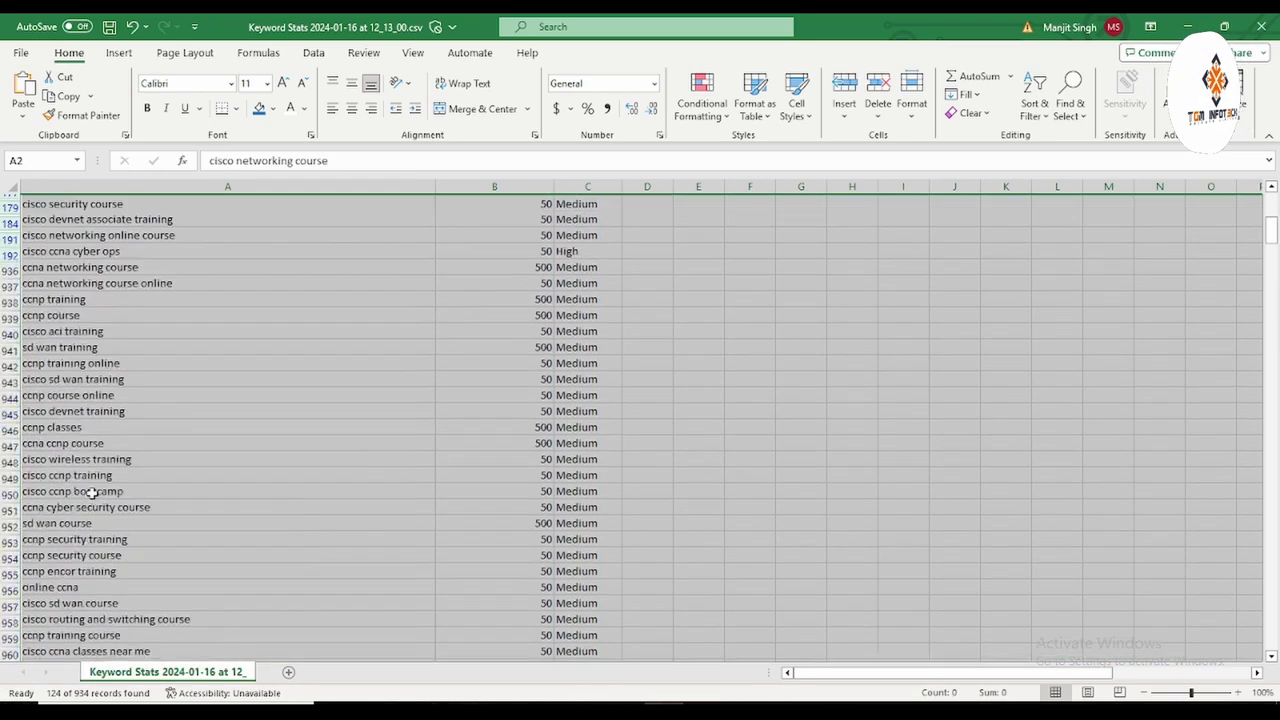
pyautogui.click(767, 376)
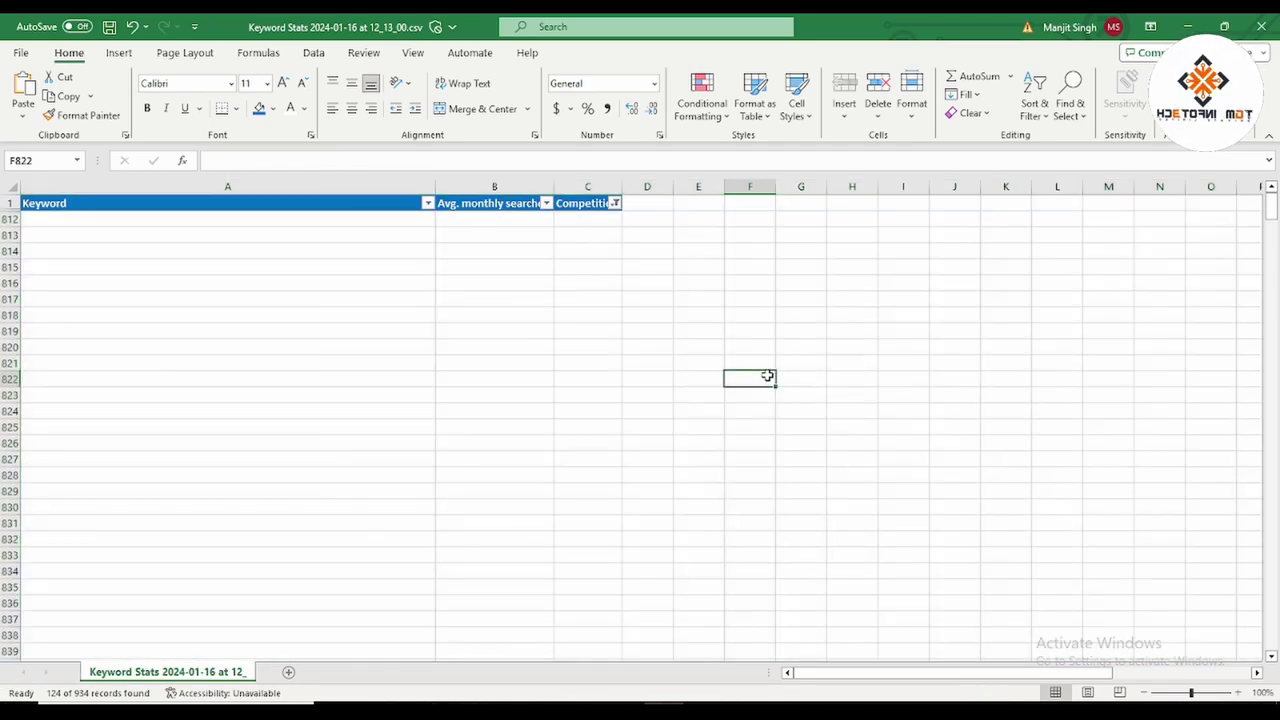
# Reset the Competition filter to select all remaining values, only Low, and make the Keyword column narrower.
pyautogui.click(615, 204)
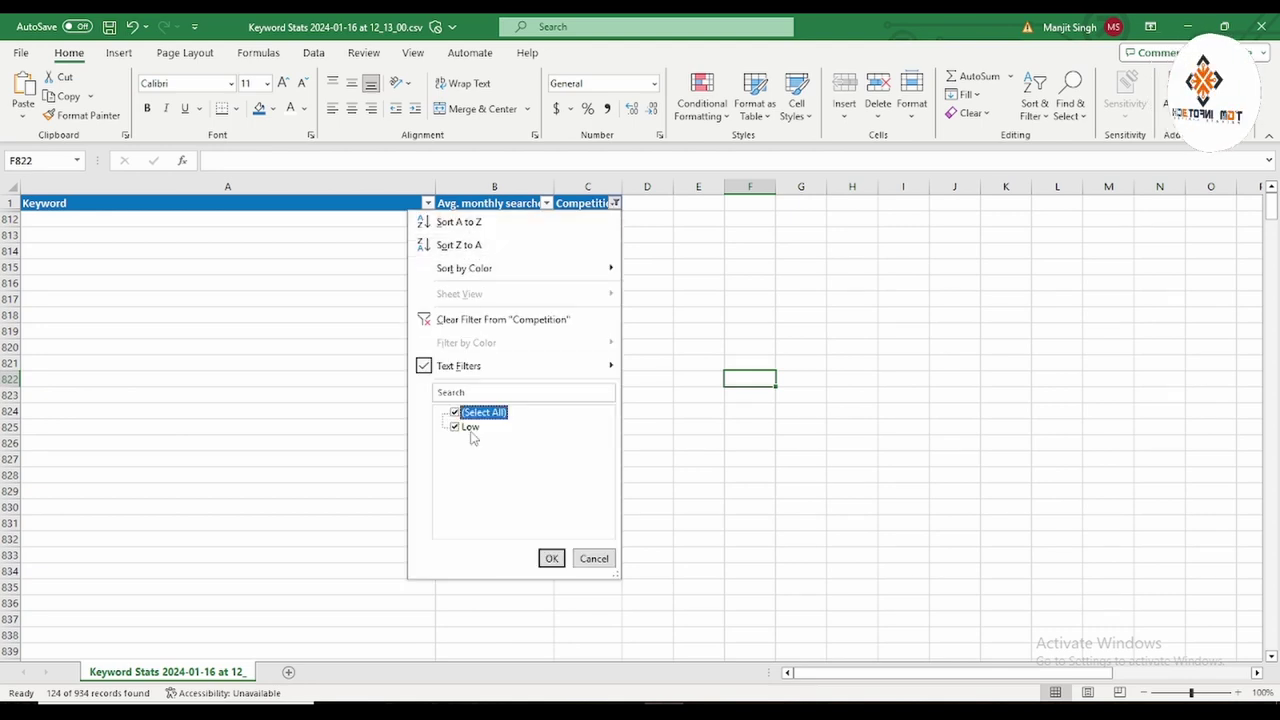
pyautogui.click(551, 558)
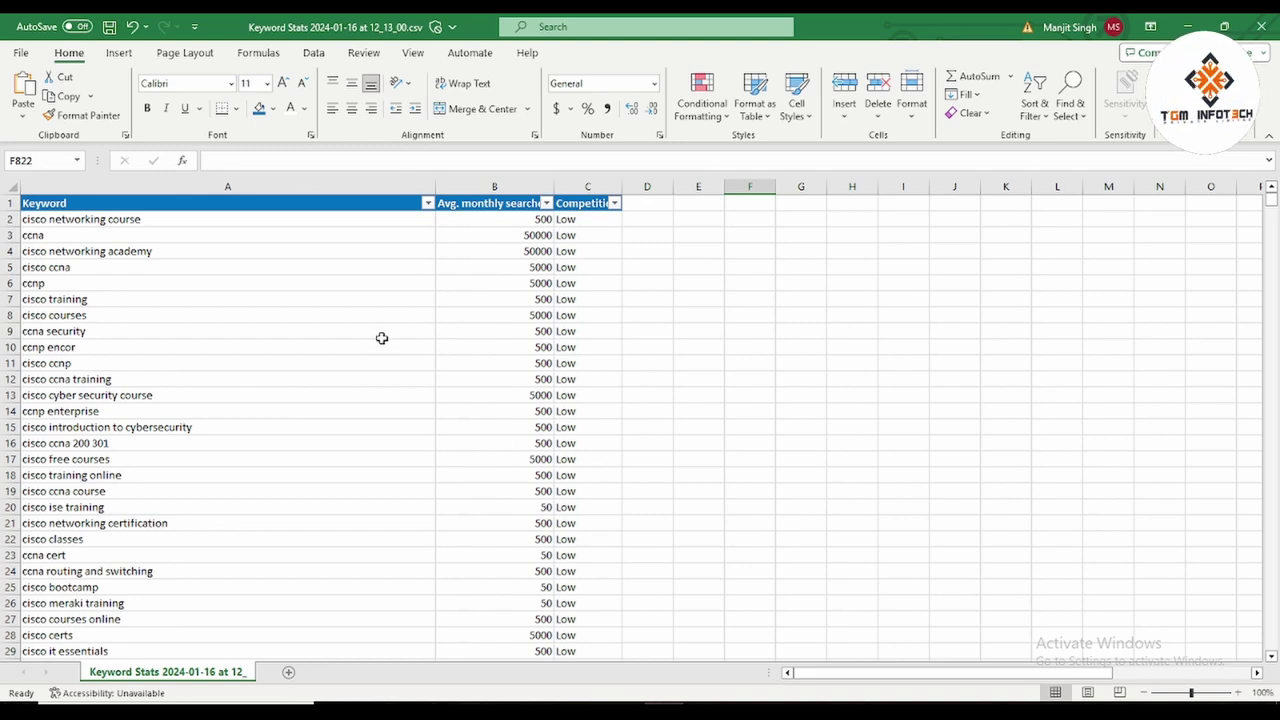
pyautogui.click(50, 219)
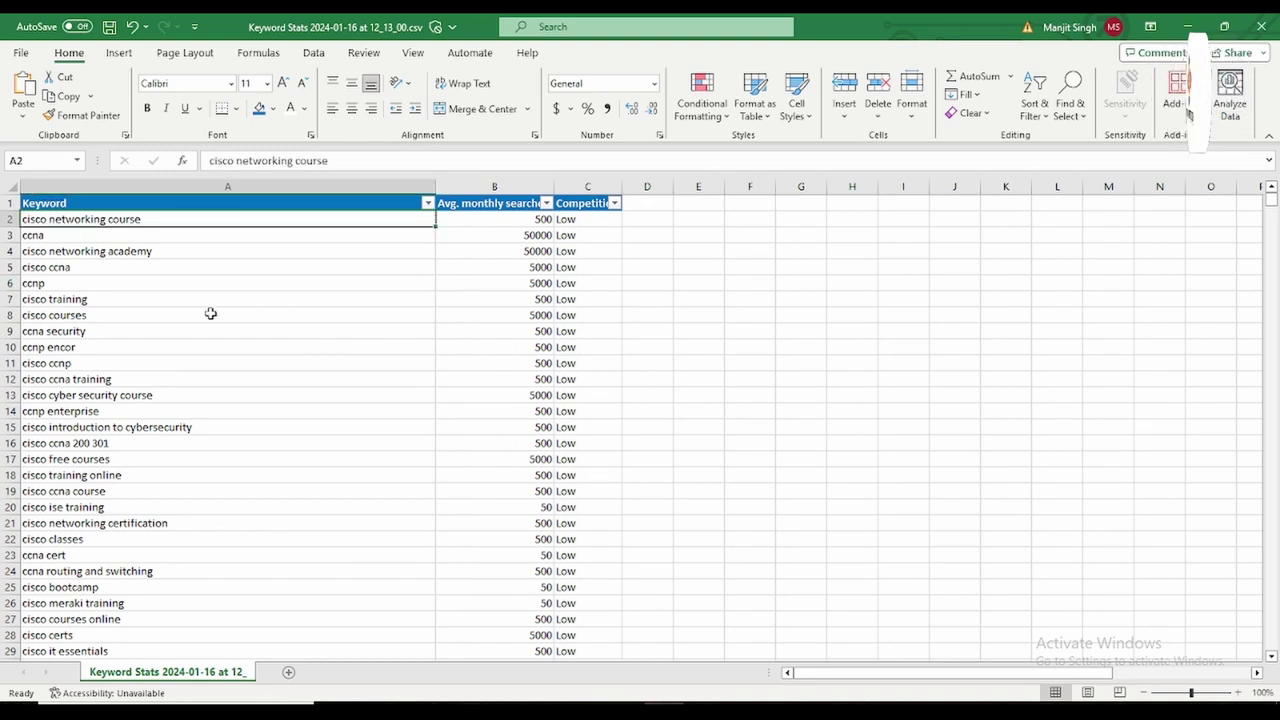
pyautogui.moveTo(433, 184); pyautogui.dragTo(359, 186)
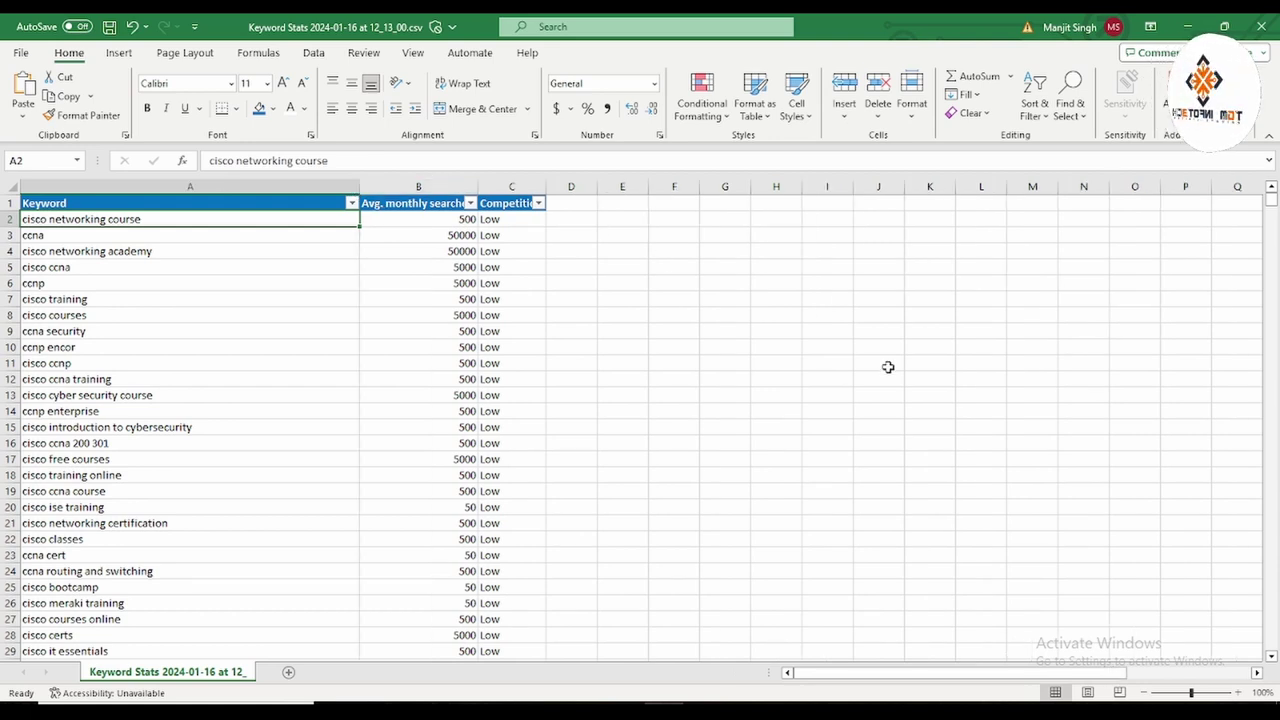
# Delete the "cisco ccna" and "ccnp" keyword rows below "cisco networking academy".
pyautogui.click(880, 362)
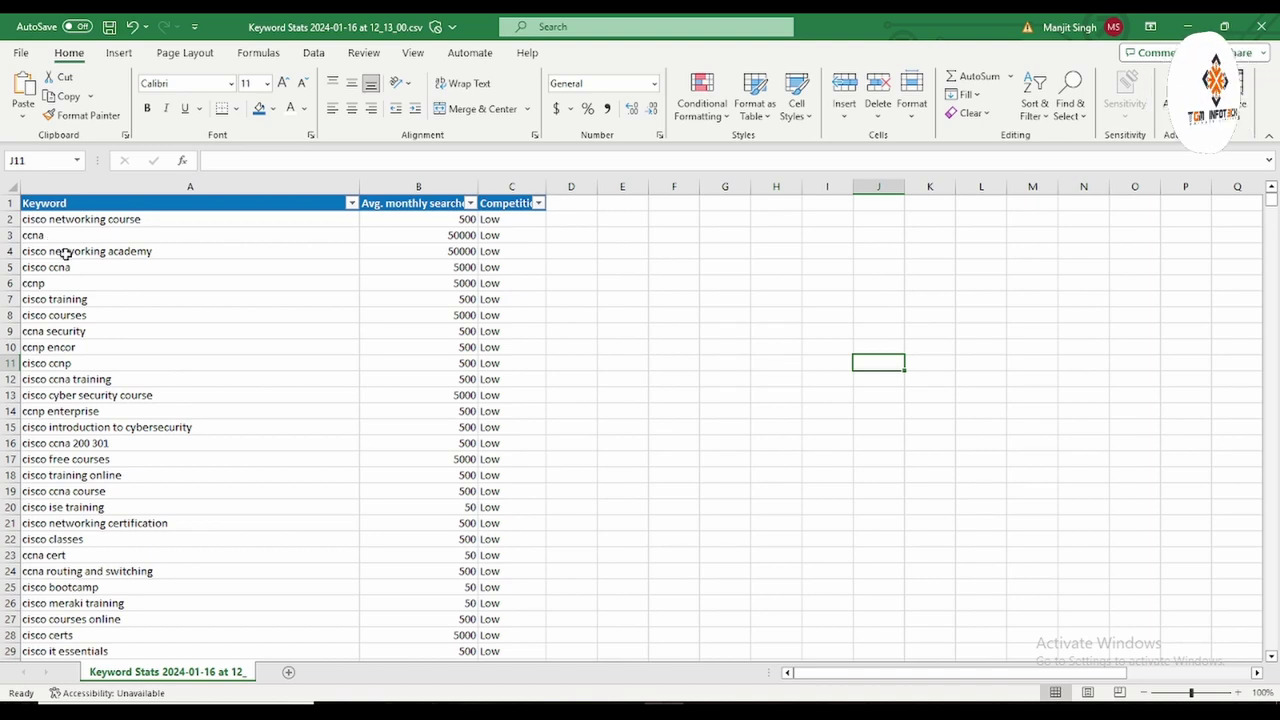
pyautogui.click(146, 253)
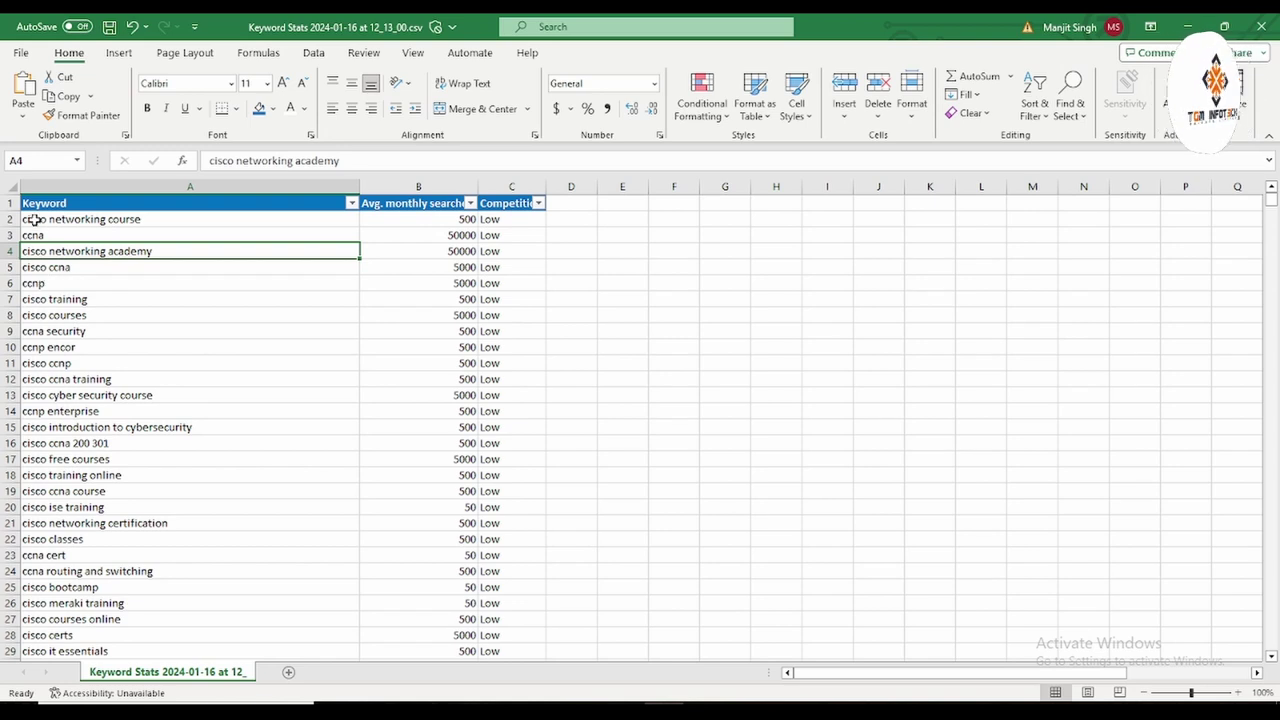
pyautogui.click(12, 267)
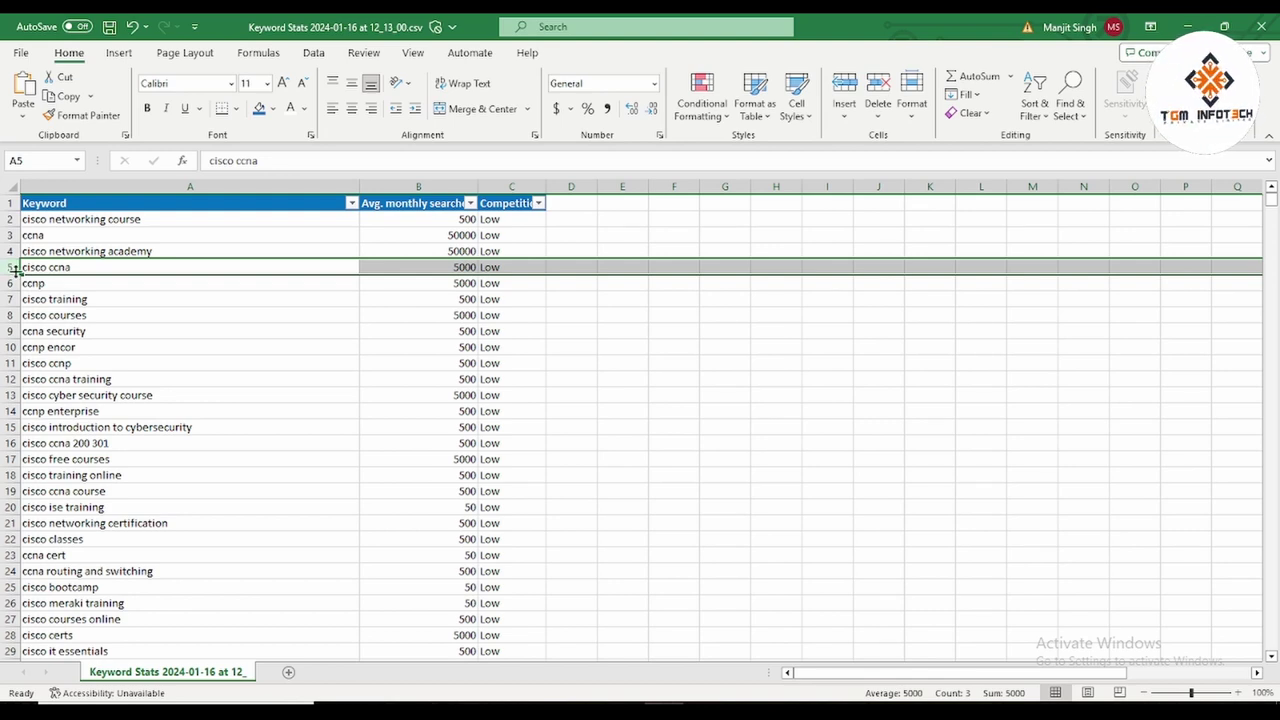
pyautogui.rightClick(12, 267)
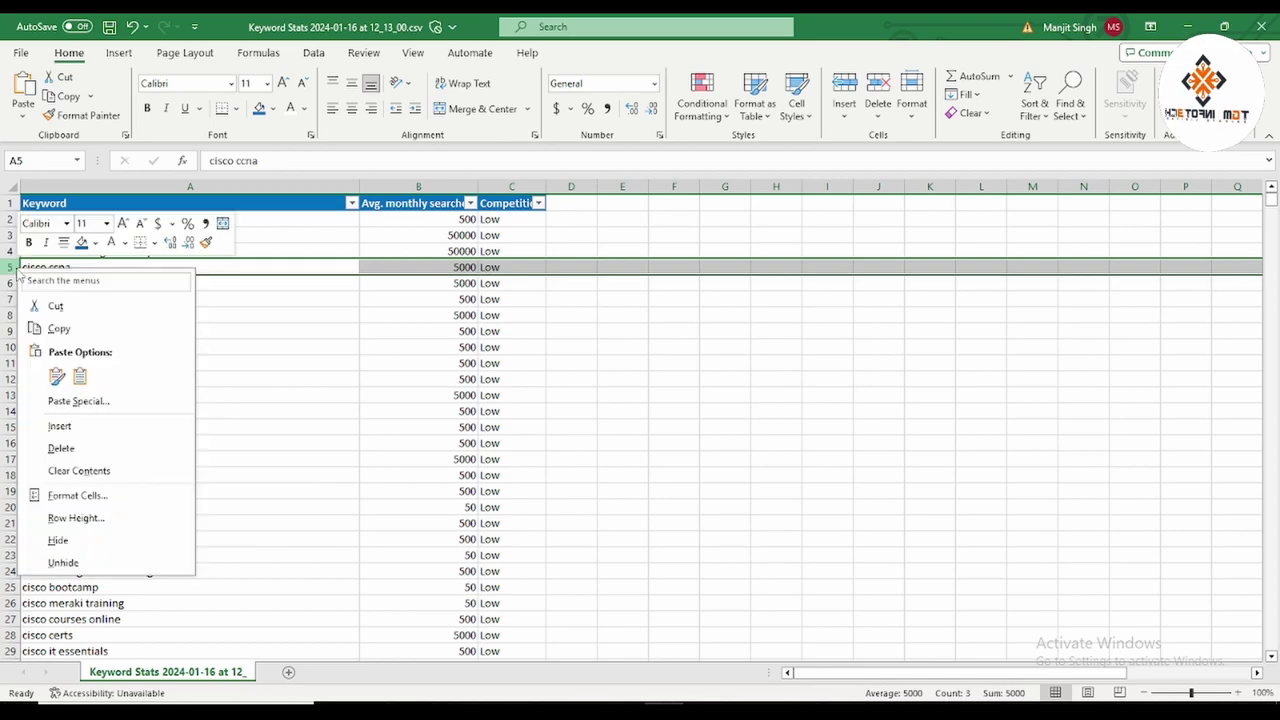
pyautogui.click(61, 448)
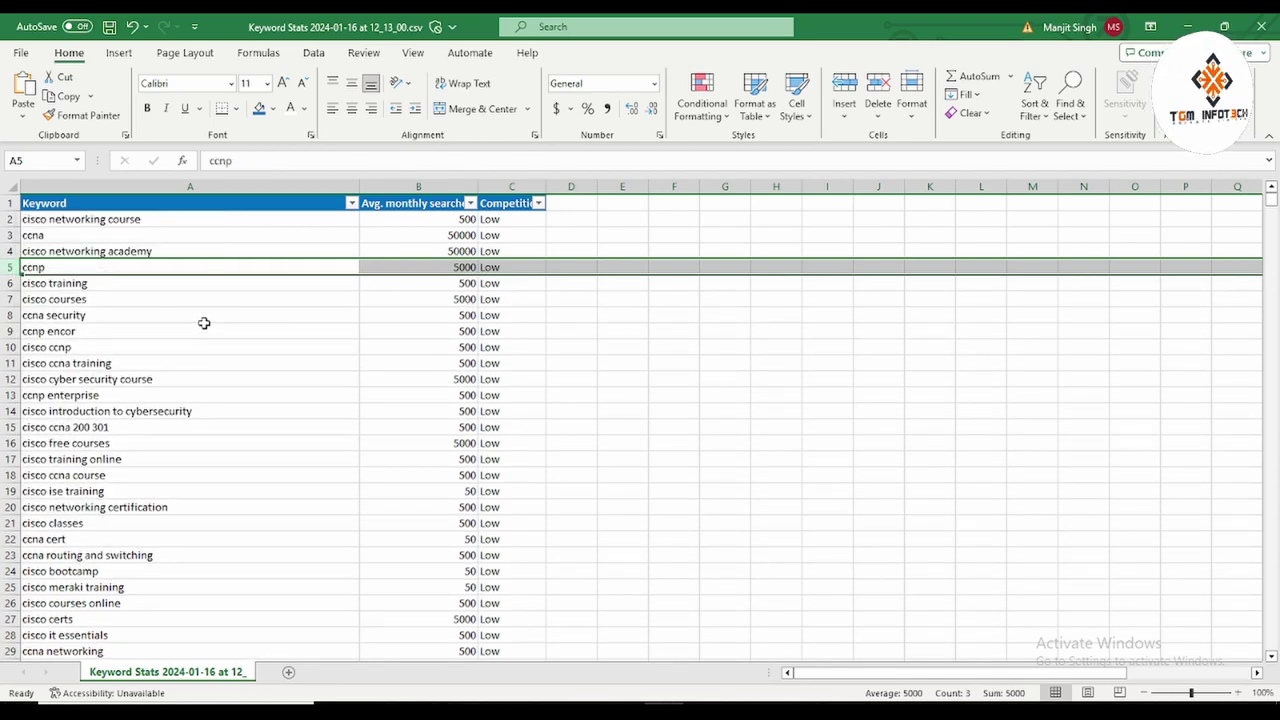
pyautogui.rightClick(7, 267)
pyautogui.click(57, 447)
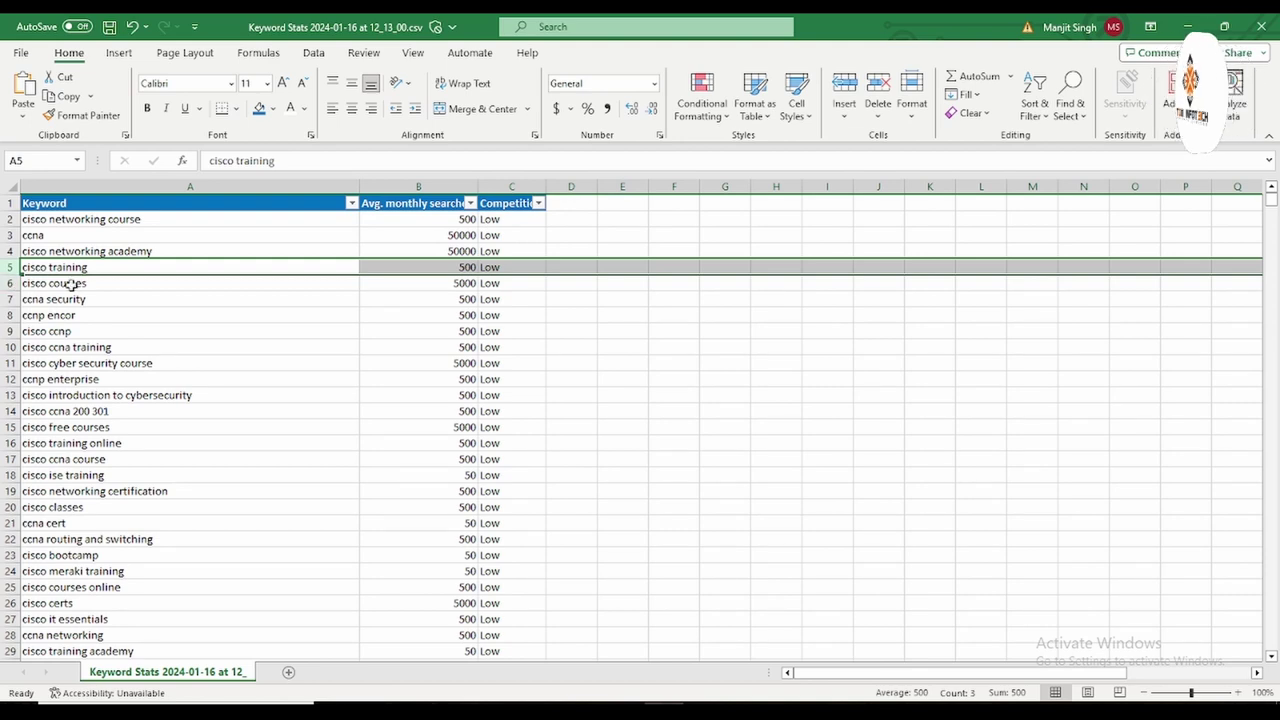
# Delete the "ccna security", "ccnp encor" and "cisco ccnp" keyword rows below "cisco courses".
pyautogui.click(7, 299)
pyautogui.rightClick(10, 299)
pyautogui.click(84, 482)
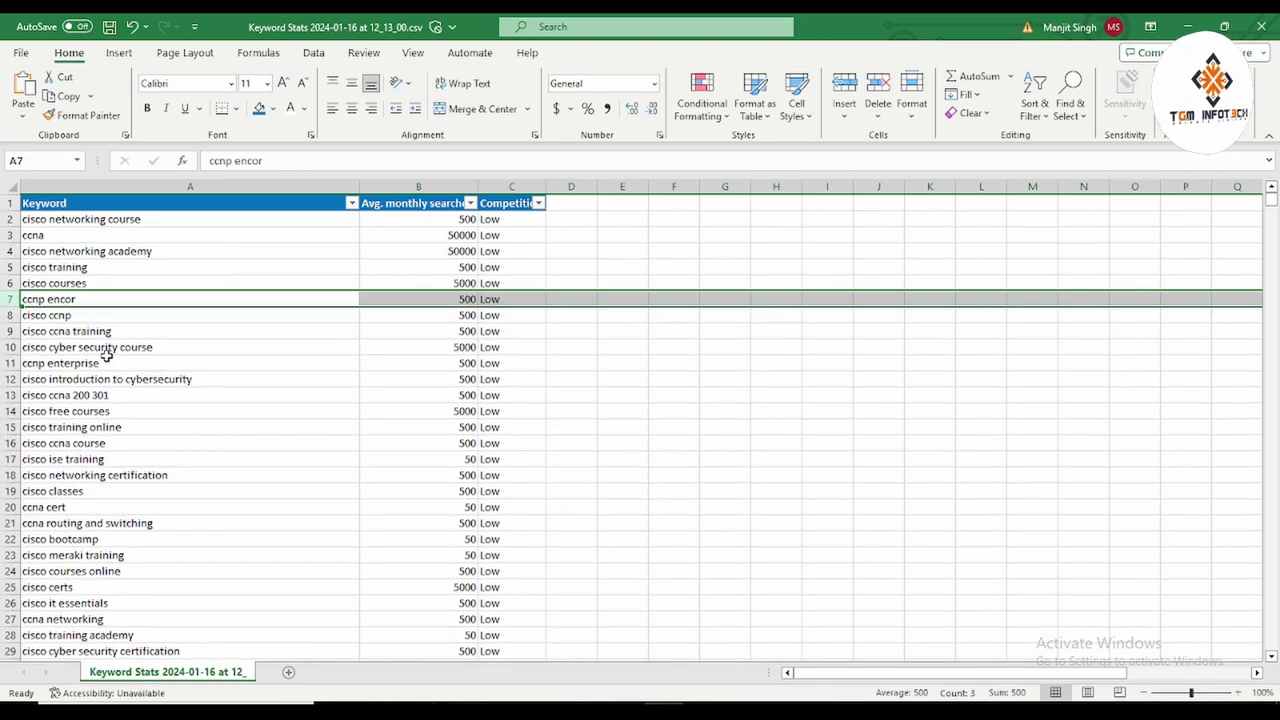
pyautogui.hotkey('ctrl', '-')
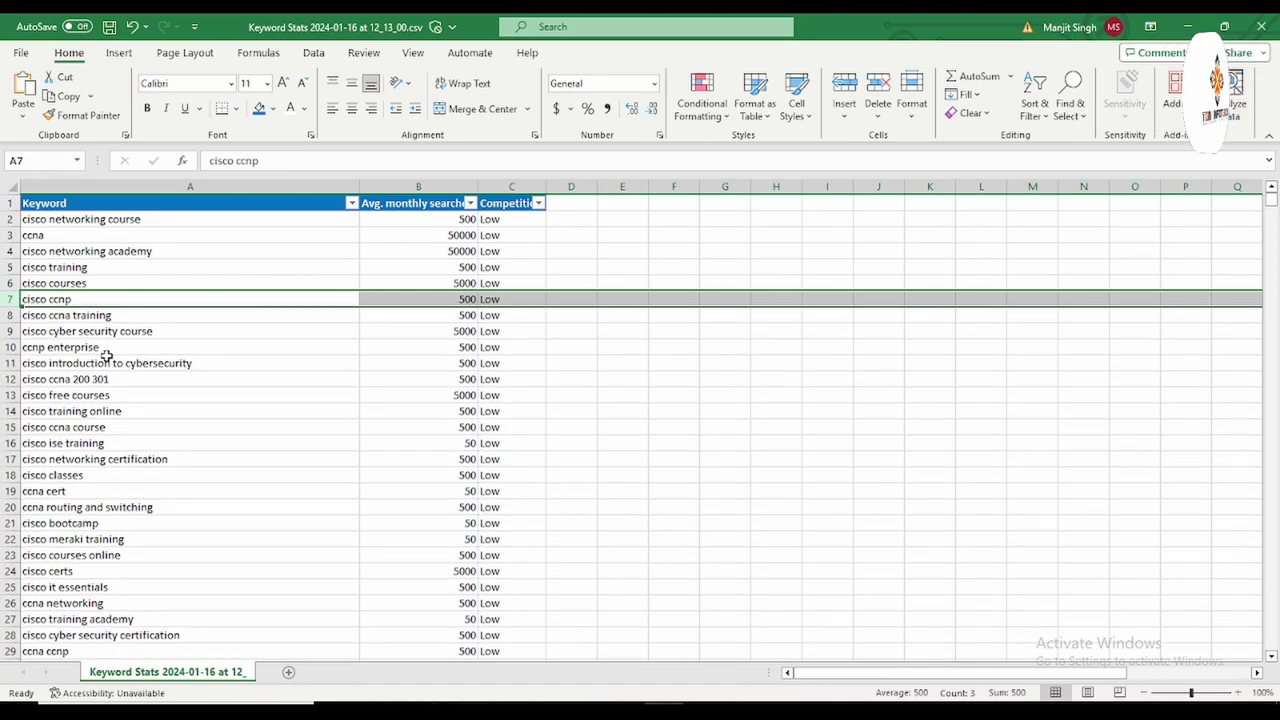
pyautogui.hotkey('ctrl', '-')
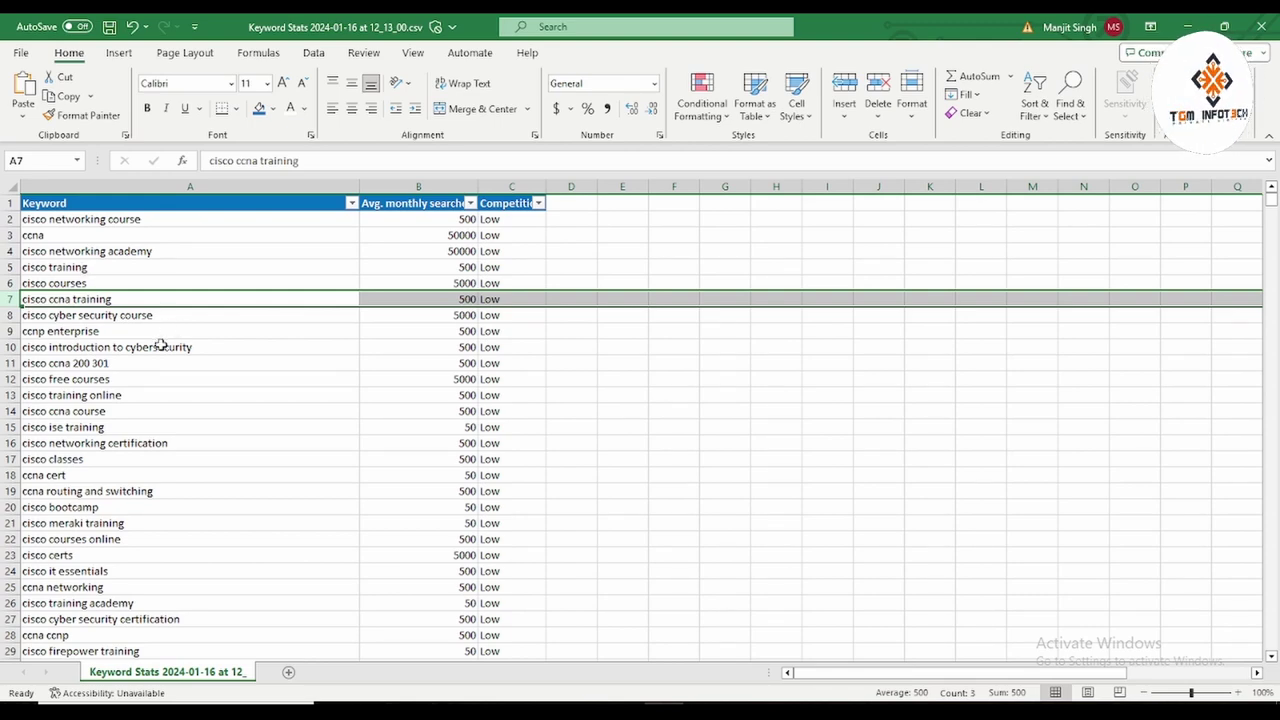
# Delete the keyword rows "cisco ccna training", "cisco cyber security course", "ccnp enterprise" and "cisco introduction to cybersecurity".
pyautogui.hotkey('ctrl', '-')
pyautogui.hotkey('ctrl', '-')
pyautogui.hotkey('ctrl', '-')
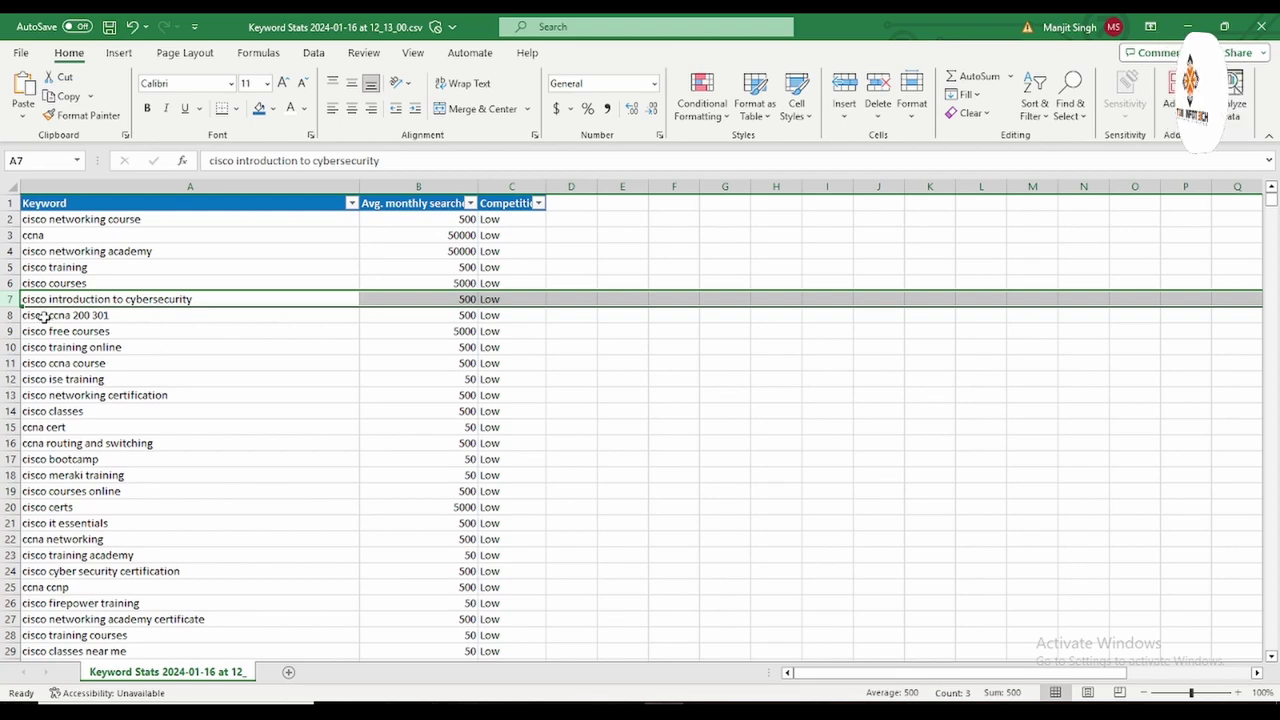
pyautogui.hotkey('ctrl', '-')
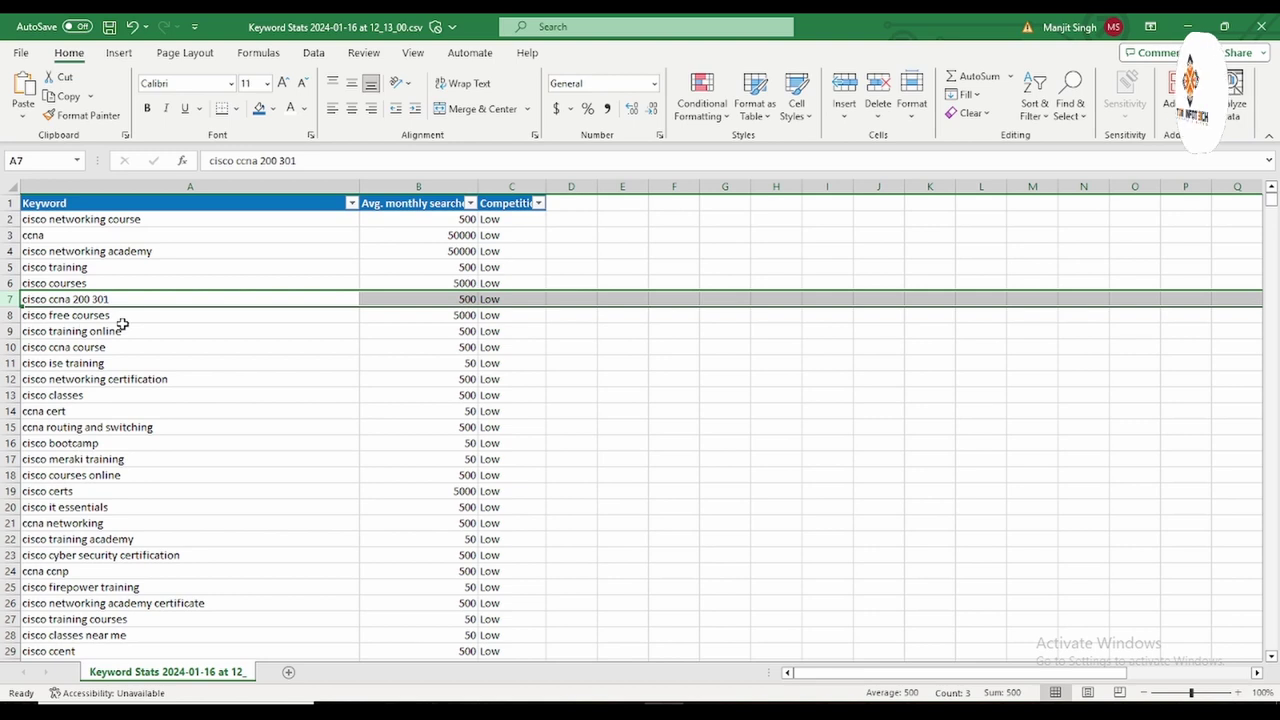
# Delete the "cisco ccna course" and "cisco ise training" keyword rows below "cisco training online".
pyautogui.click(6, 315)
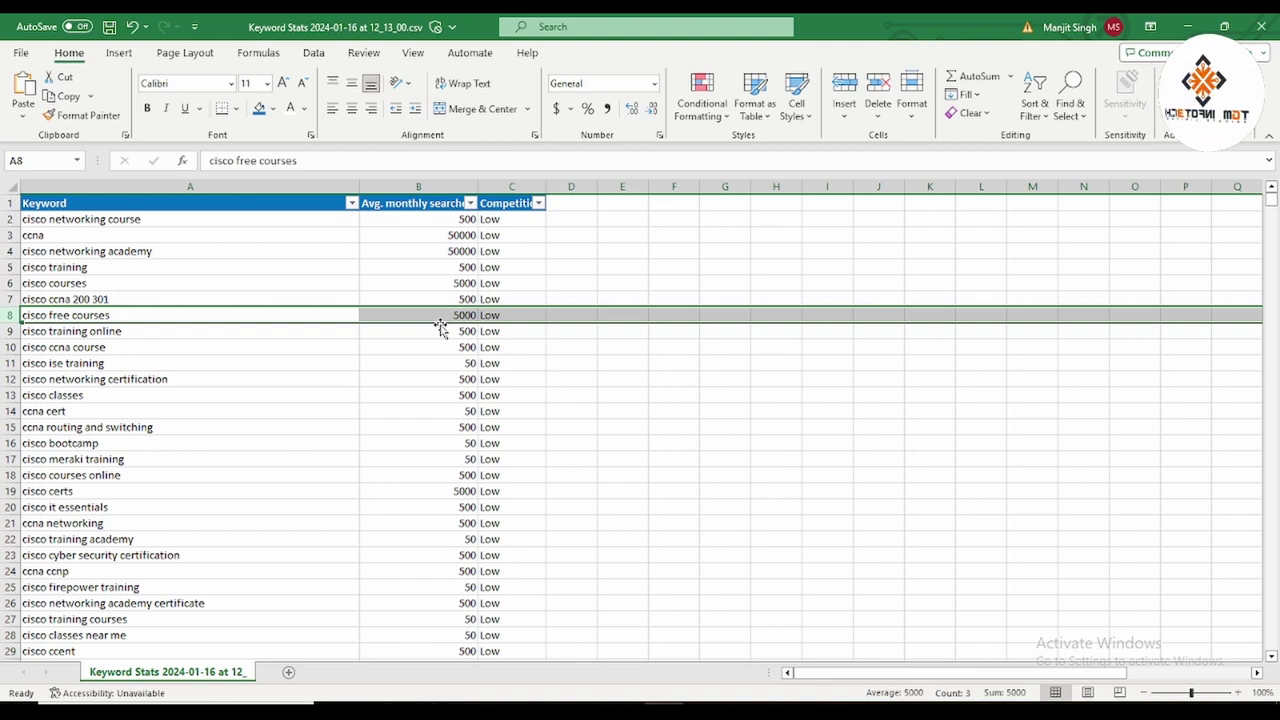
pyautogui.click(6, 331)
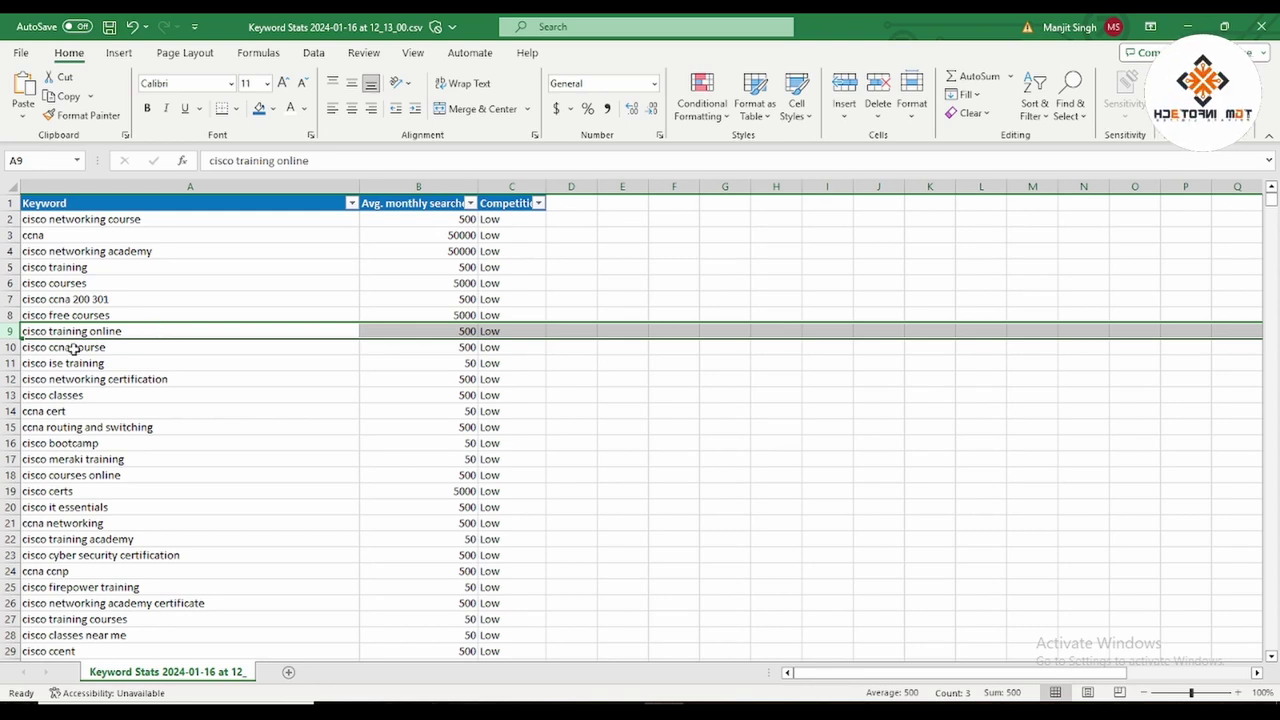
pyautogui.click(6, 347)
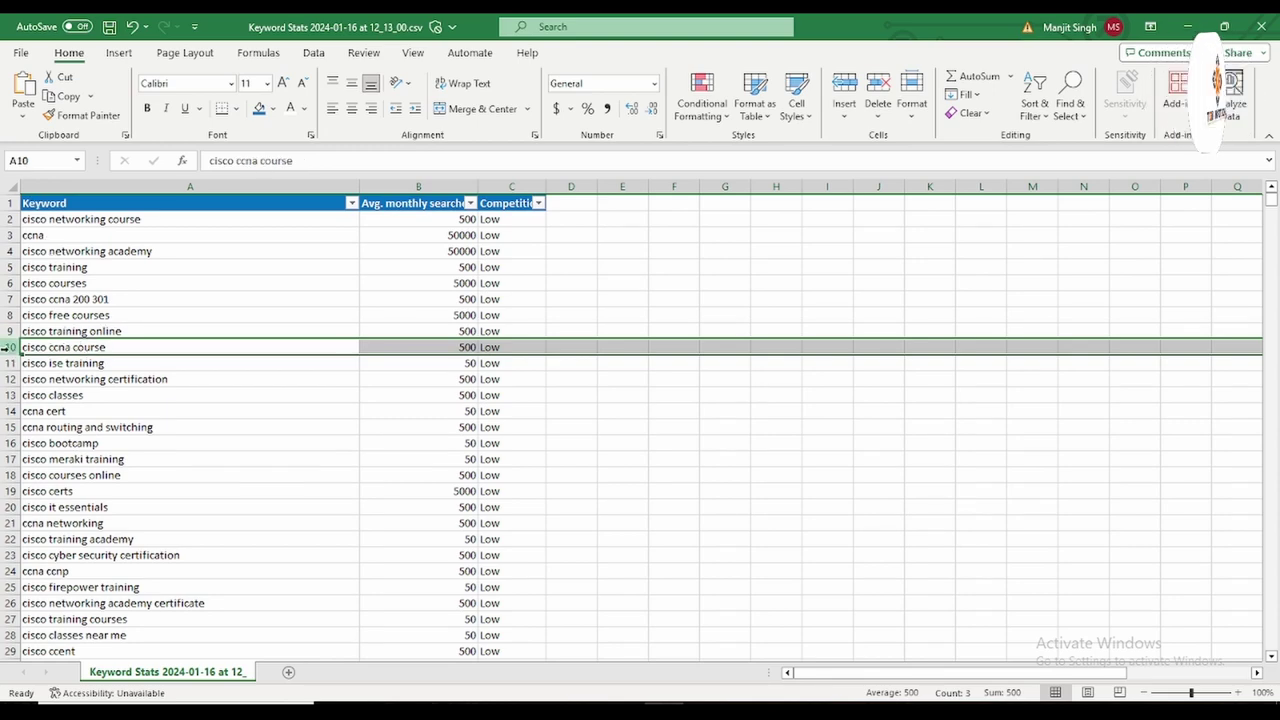
pyautogui.rightClick(6, 347)
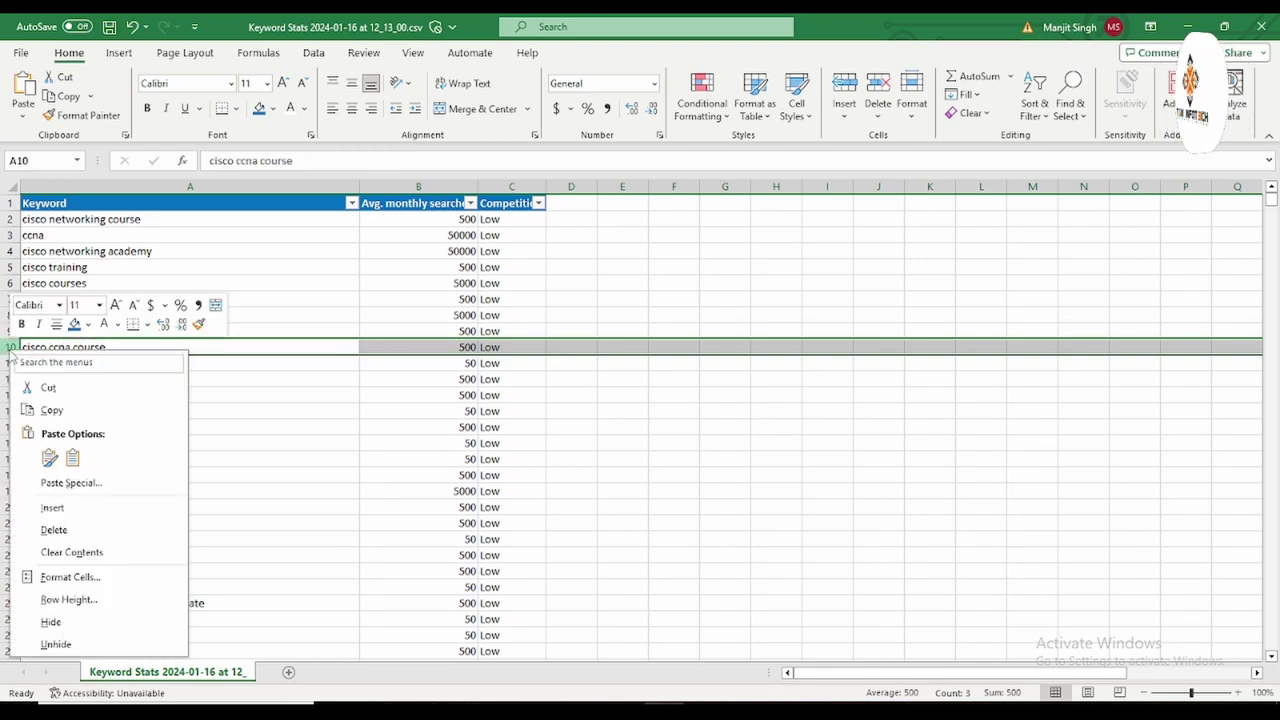
pyautogui.click(50, 528)
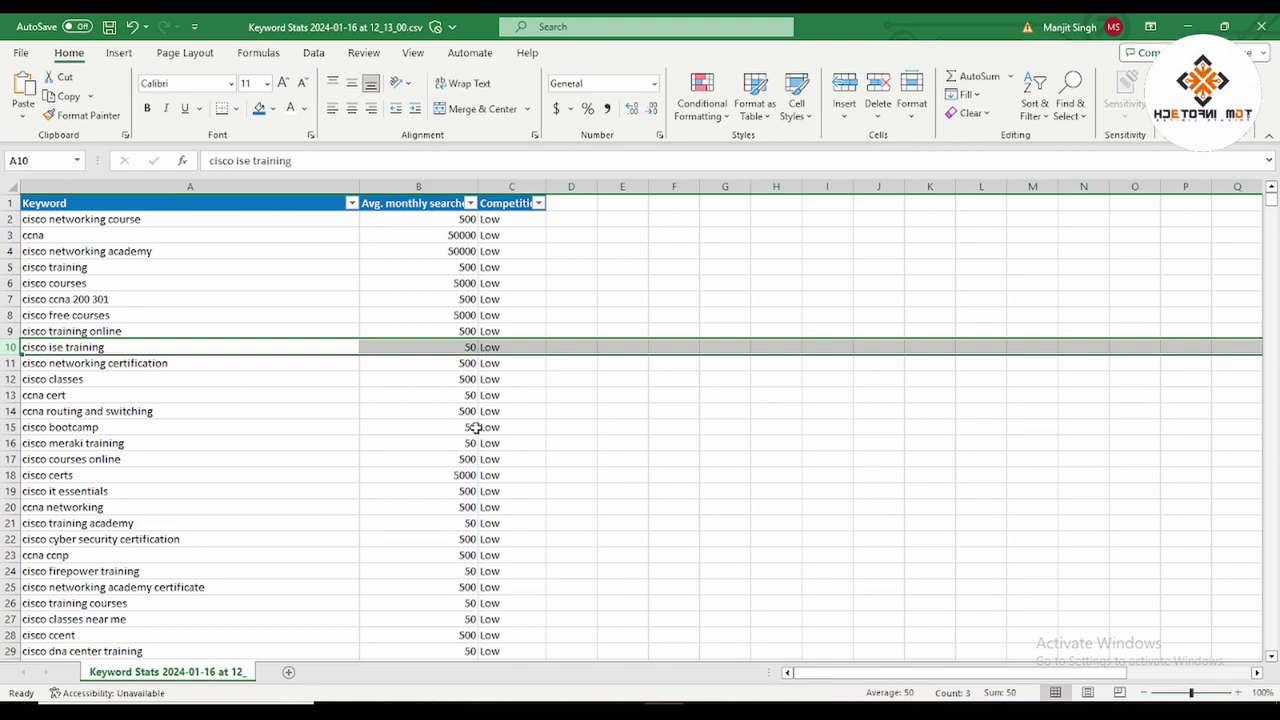
pyautogui.hotkey('ctrl', '-')
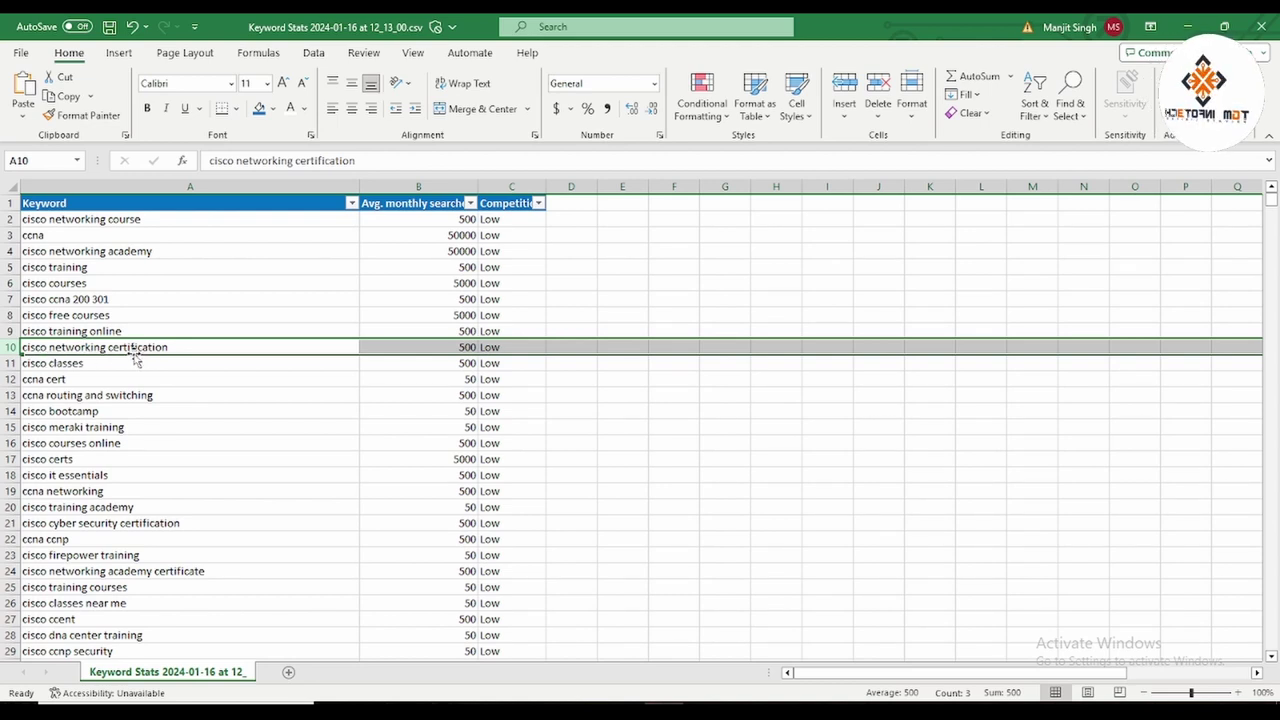
# Delete the keyword rows from "cisco classes" through "cisco meraki training", keeping "cisco networking certification" above them.
pyautogui.click(8, 363)
pyautogui.rightClick(8, 363)
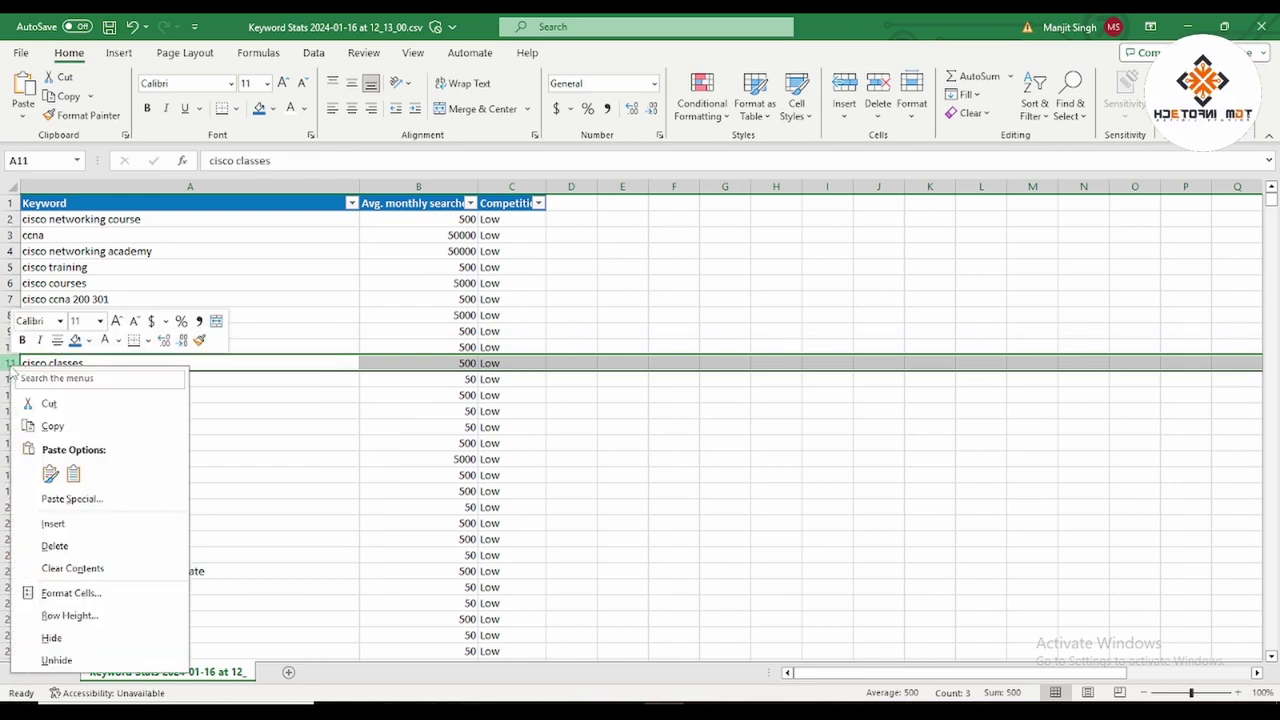
pyautogui.click(82, 545)
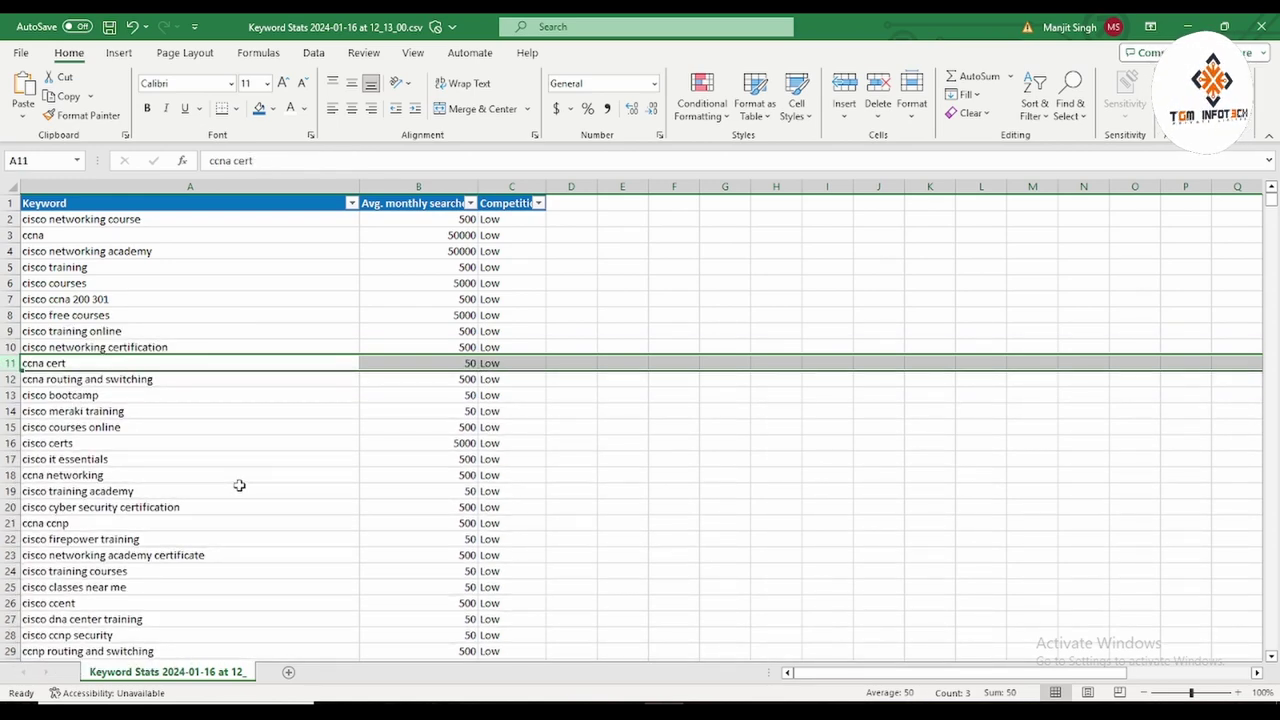
pyautogui.hotkey('ctrl', '-')
pyautogui.hotkey('ctrl', '-')
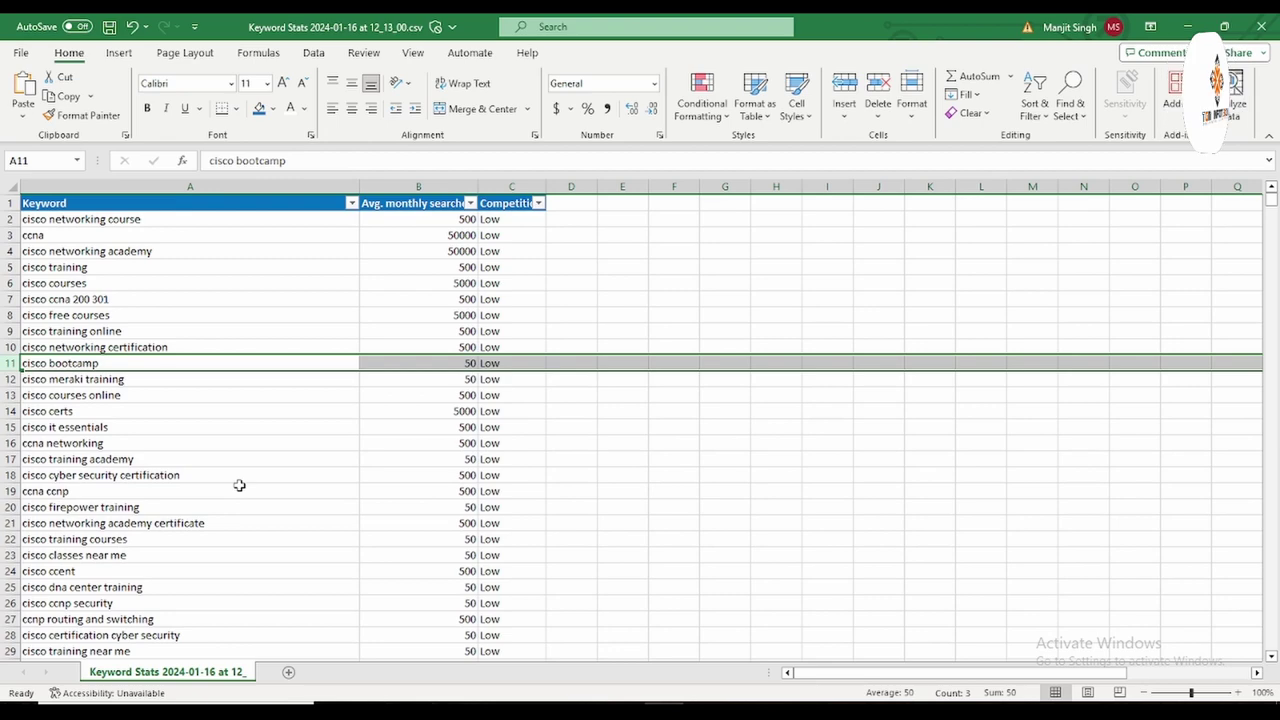
pyautogui.hotkey('ctrl', '-')
pyautogui.hotkey('ctrl', '-')
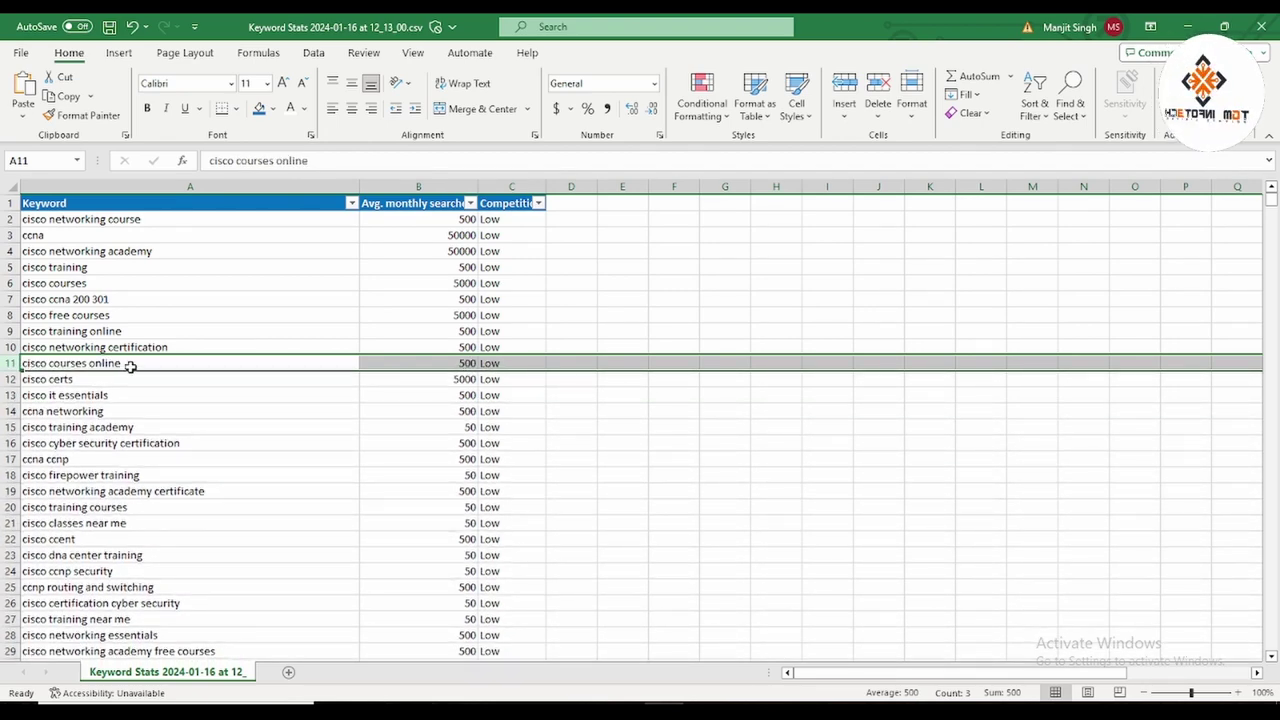
# Delete the consecutive keyword rows from "cisco certs" through "cisco training courses" below "cisco courses online".
pyautogui.click(10, 379)
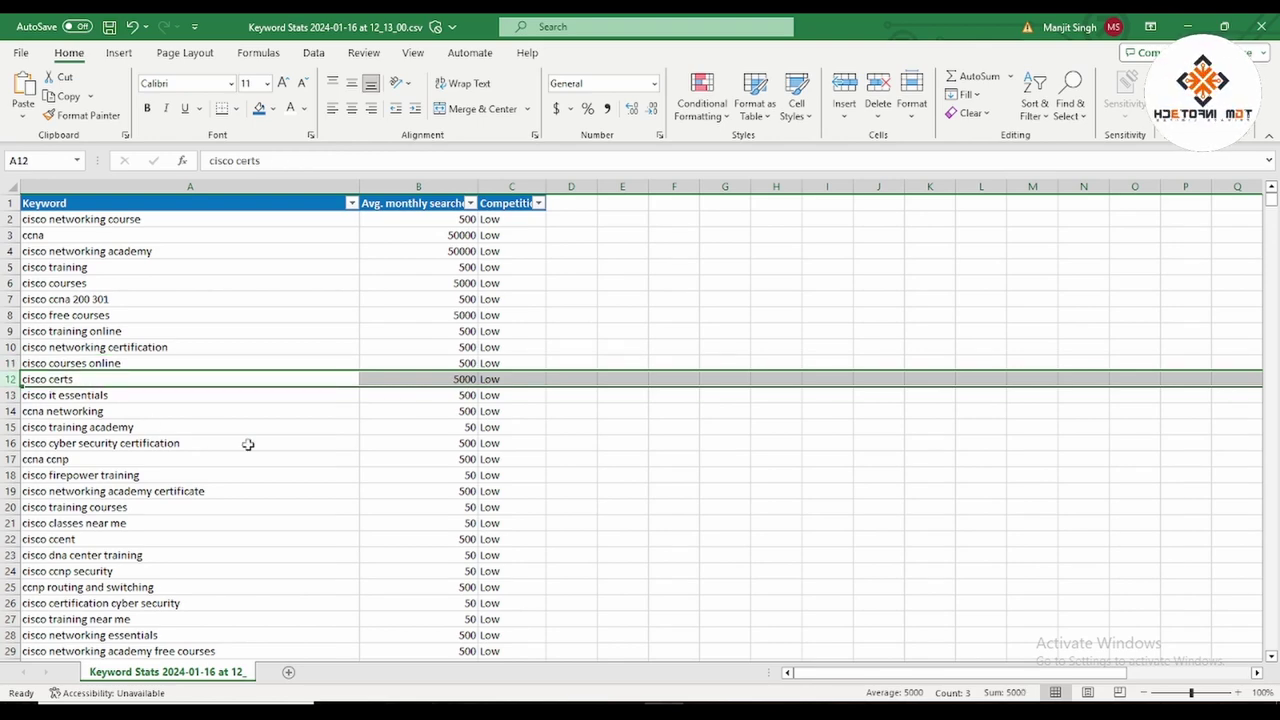
pyautogui.hotkey('ctrl', '-')
pyautogui.hotkey('ctrl', '-')
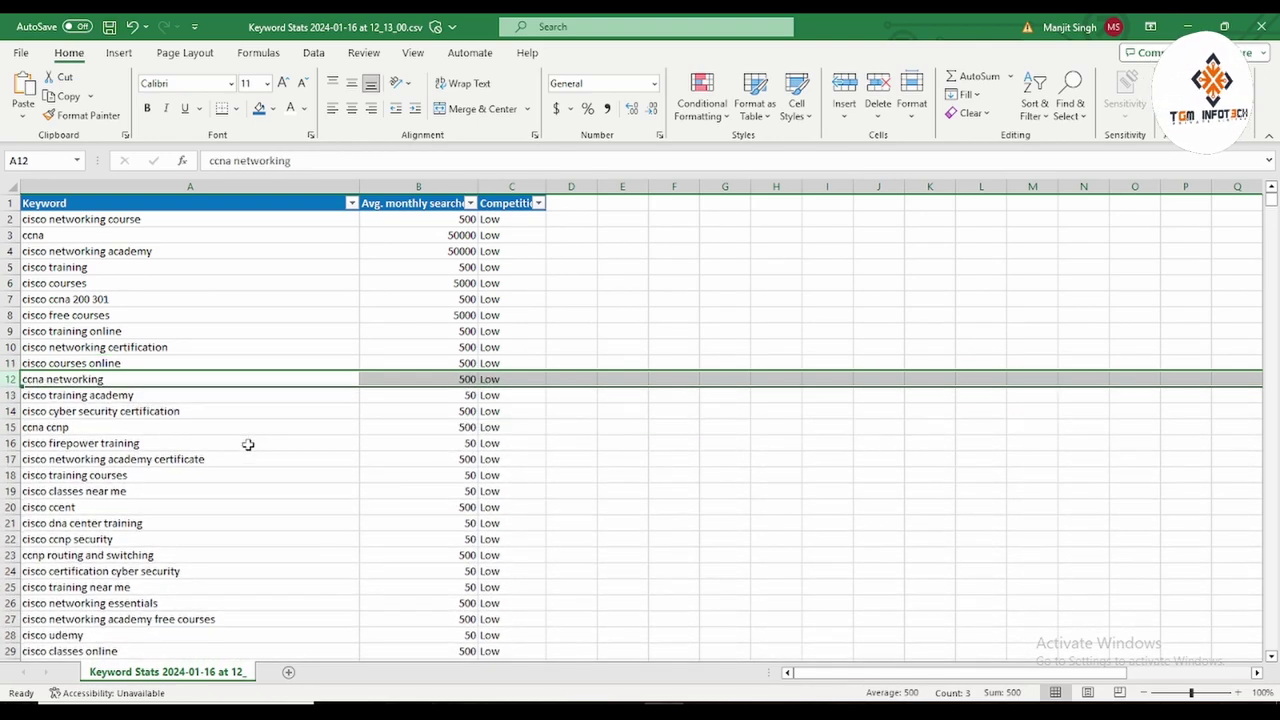
pyautogui.hotkey('ctrl', '-')
pyautogui.hotkey('ctrl', '-')
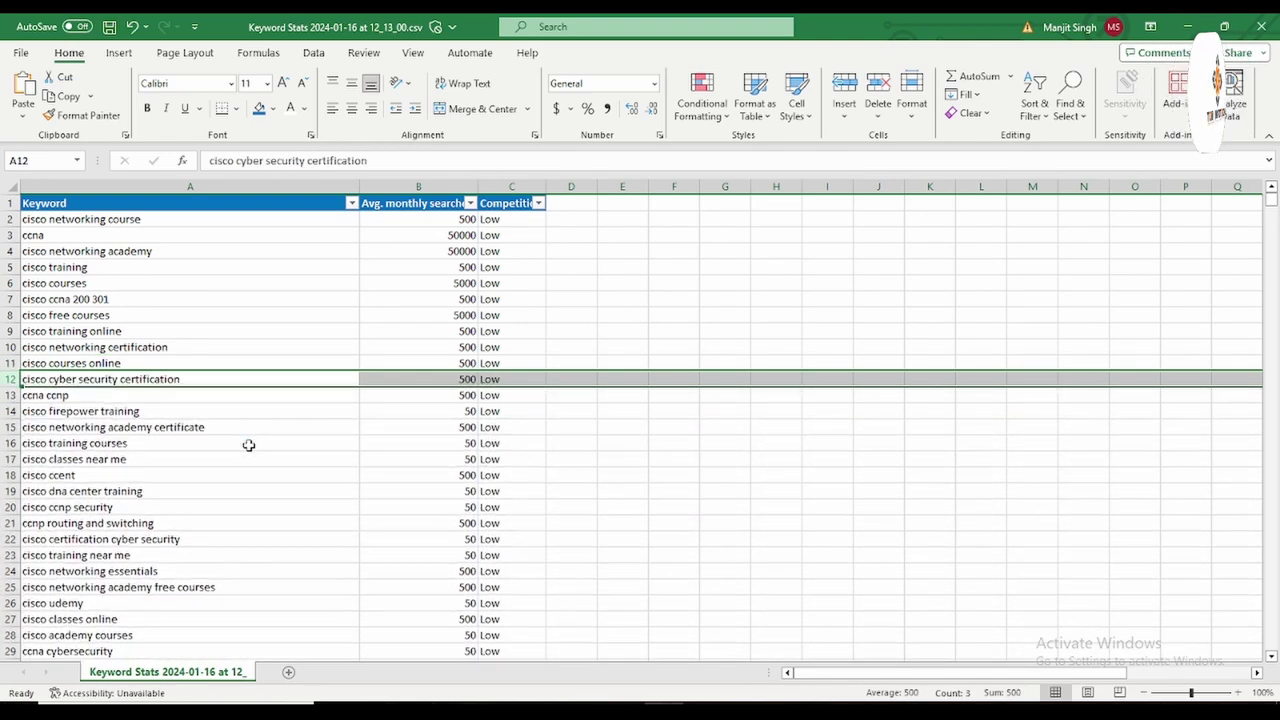
pyautogui.hotkey('ctrl', '-')
pyautogui.hotkey('ctrl', '-')
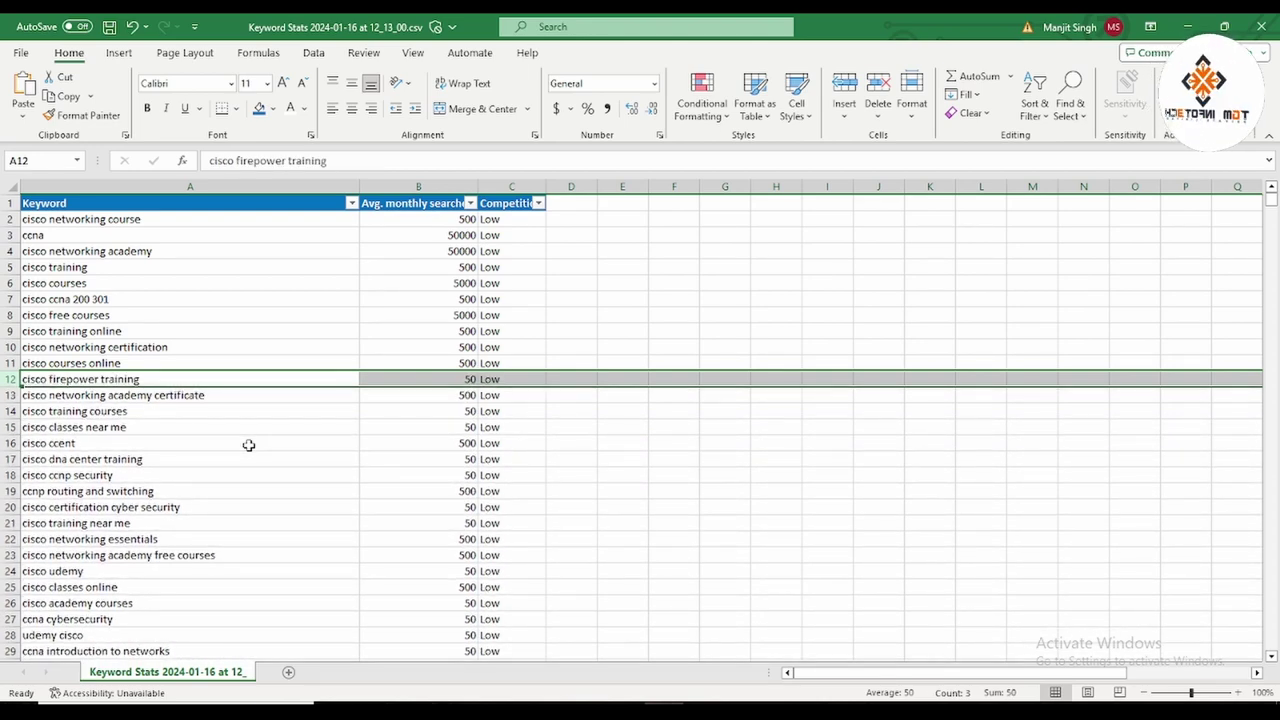
pyautogui.hotkey('ctrl', '-')
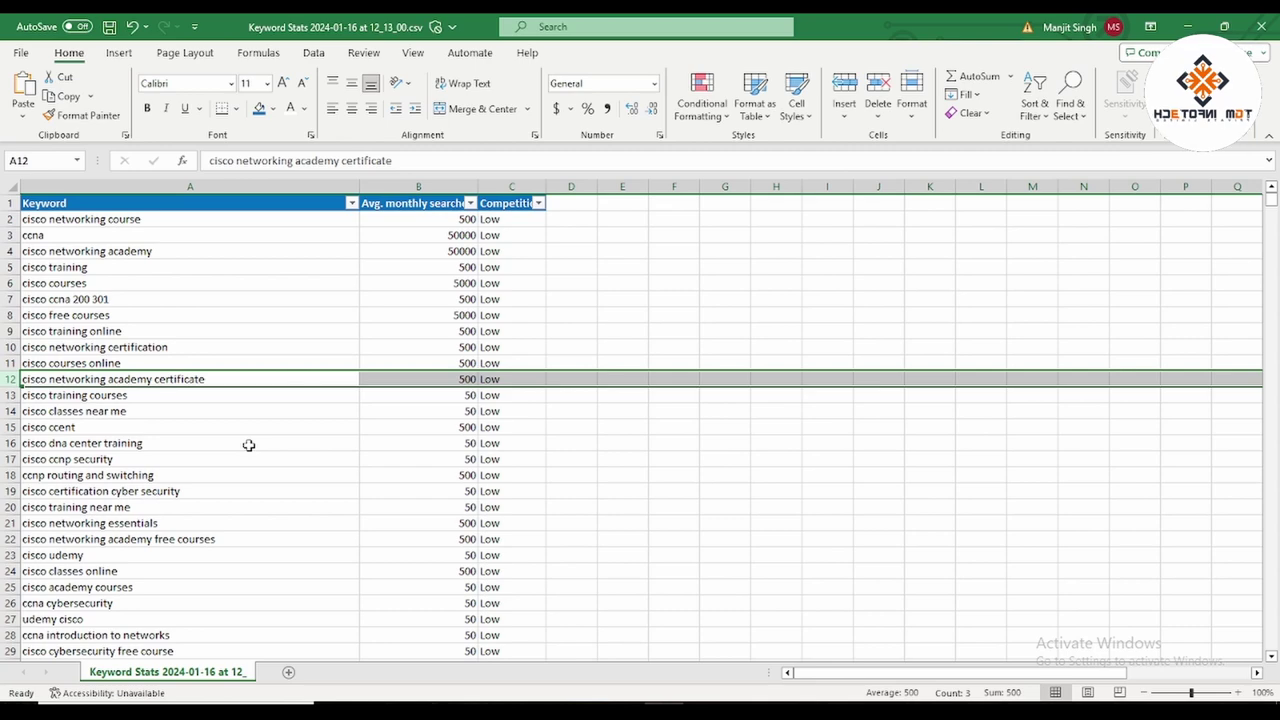
pyautogui.hotkey('ctrl', '-')
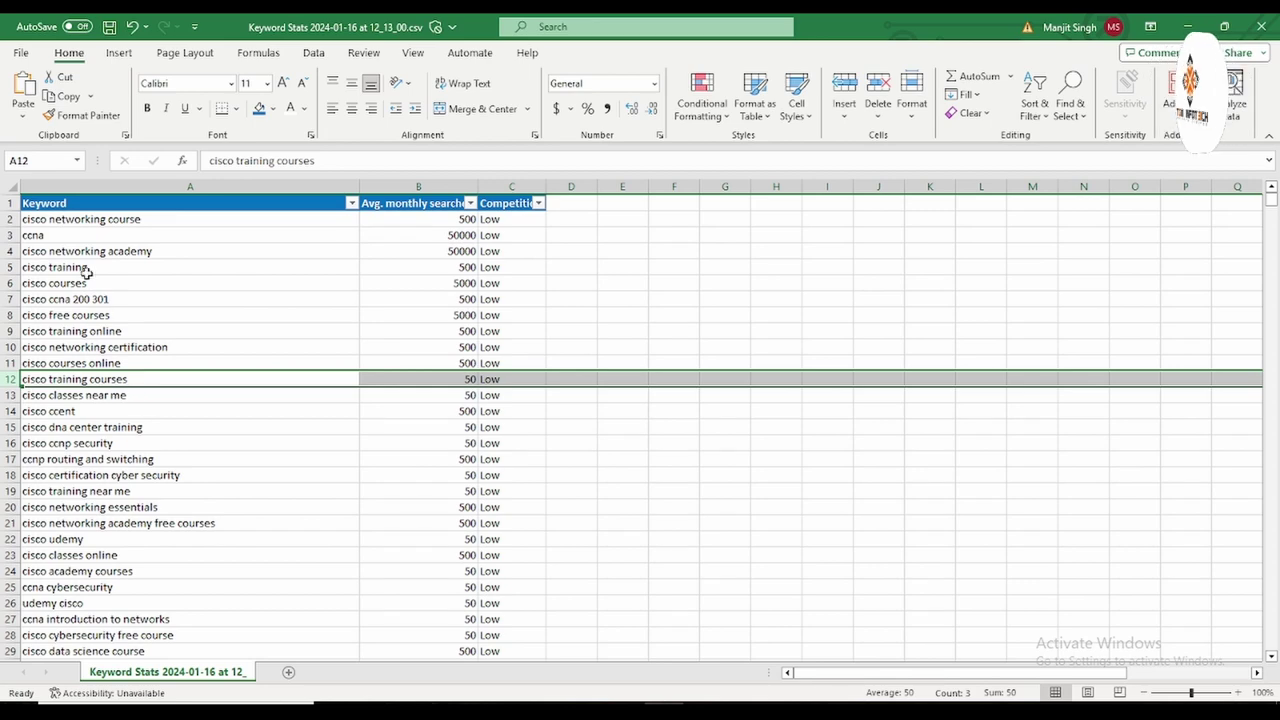
pyautogui.hotkey('ctrl', '-')
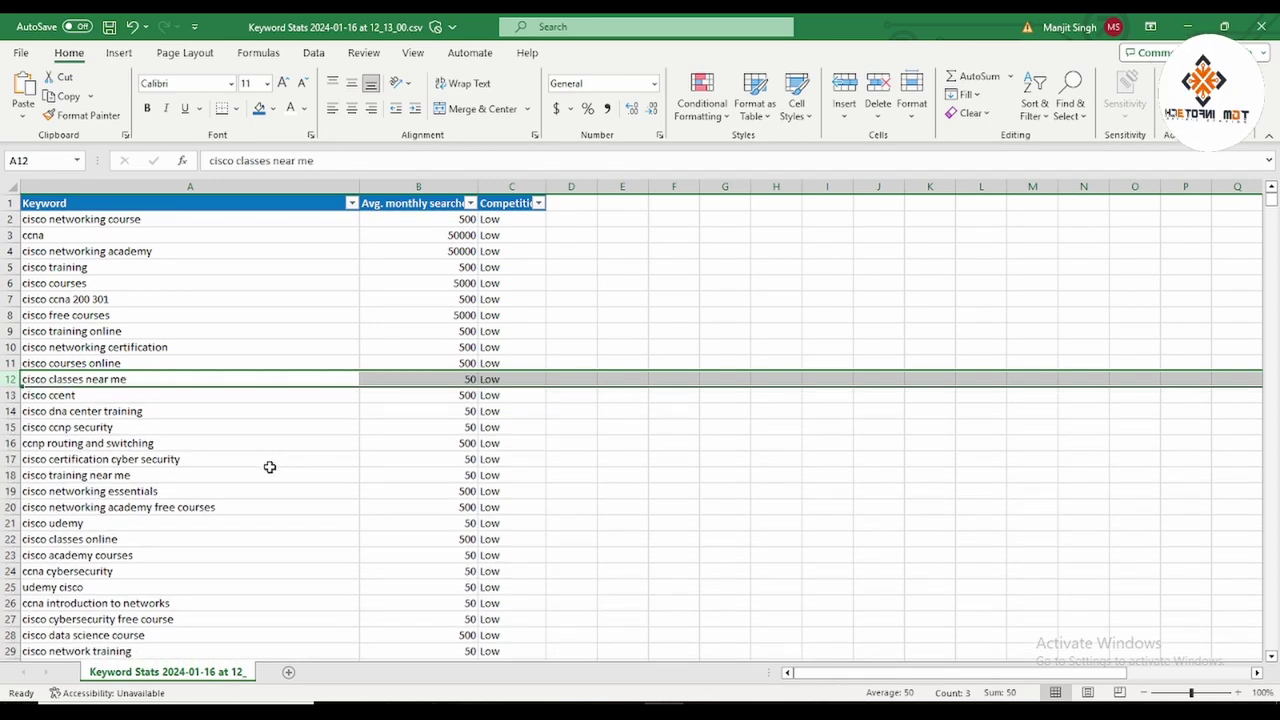
# Delete the consecutive keyword rows from "cisco classes near me" through "cisco udemy".
pyautogui.hotkey('ctrl', '-')
pyautogui.hotkey('ctrl', '-')
pyautogui.hotkey('ctrl', '-')
pyautogui.hotkey('ctrl', '-')
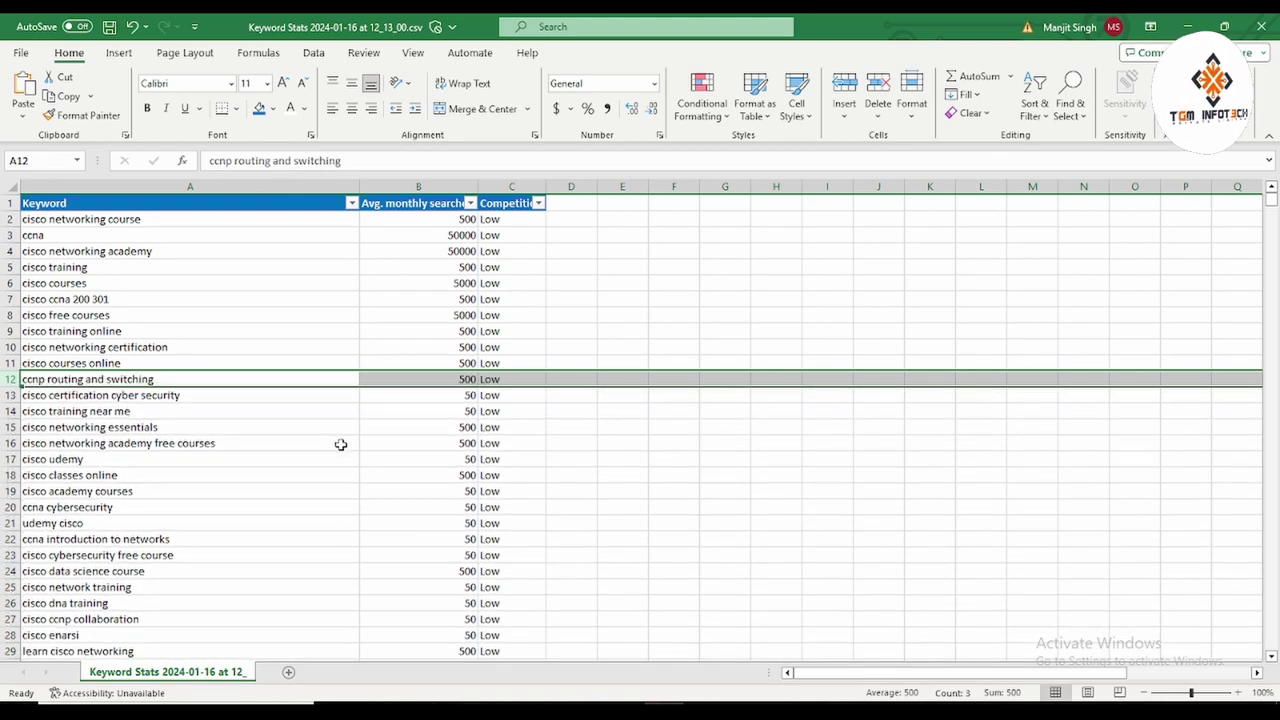
pyautogui.hotkey('ctrl', '-')
pyautogui.hotkey('ctrl', '-')
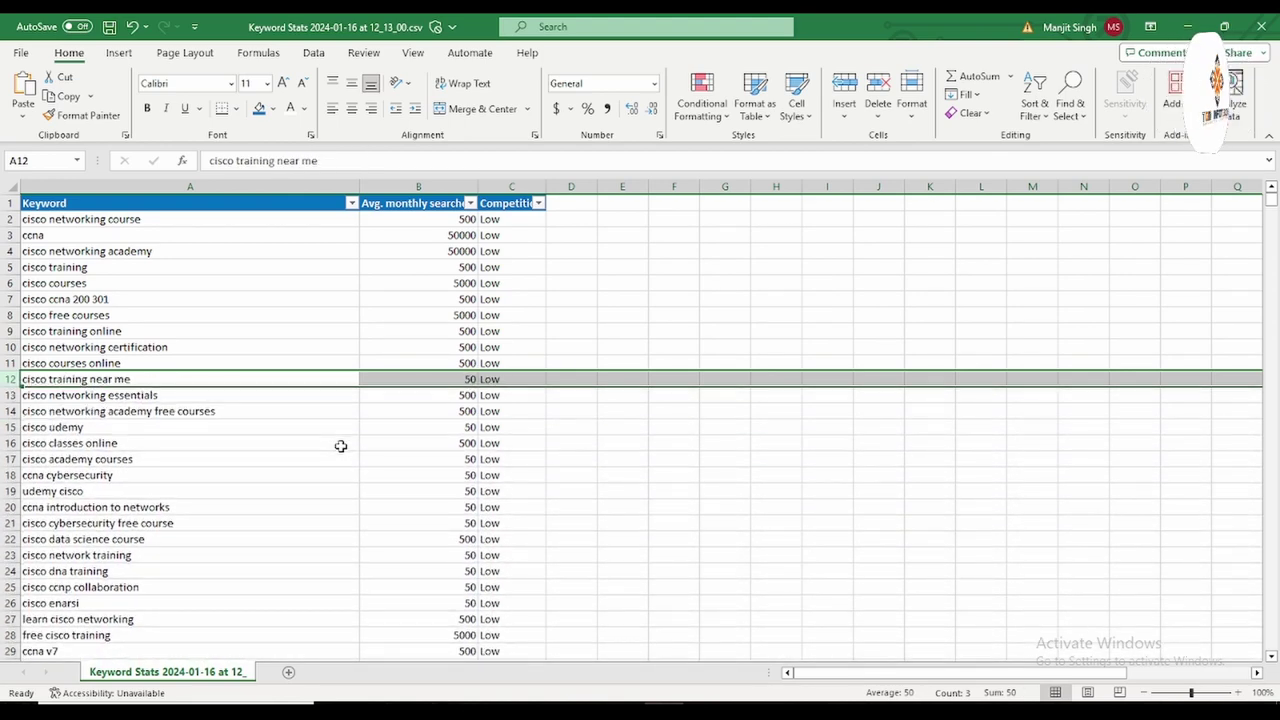
pyautogui.hotkey('ctrl', '-')
pyautogui.hotkey('ctrl', '-')
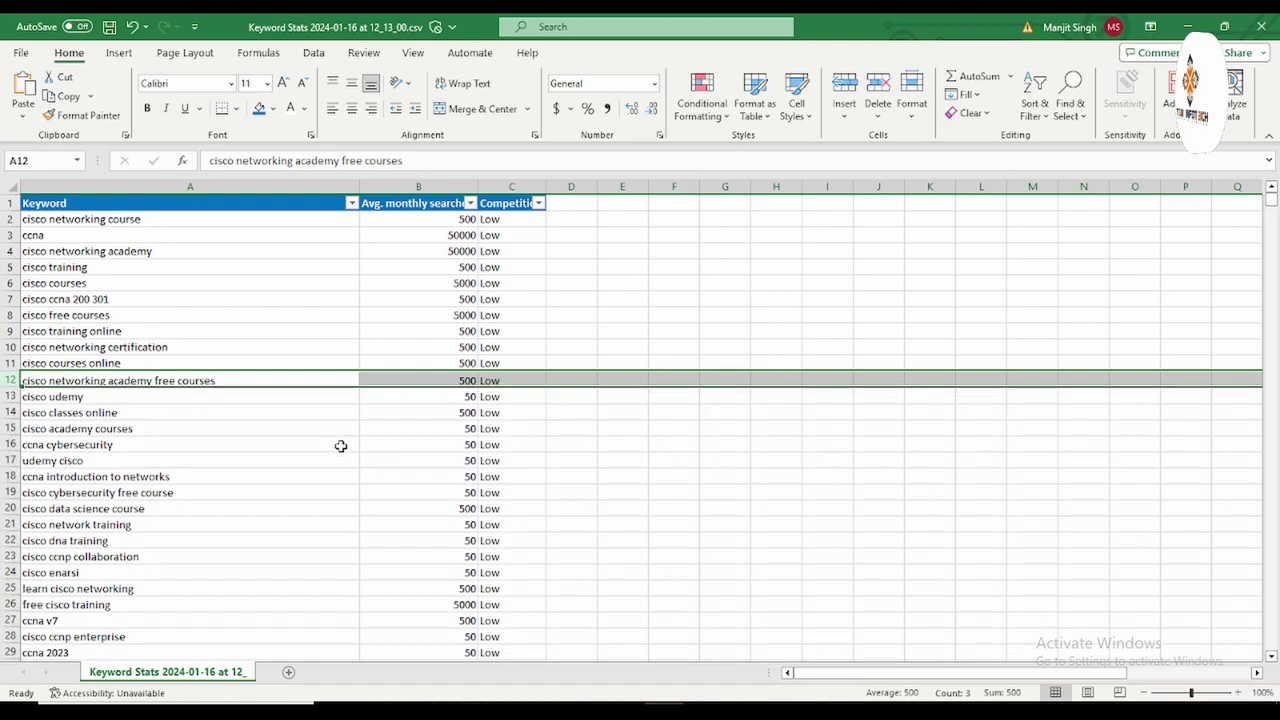
pyautogui.hotkey('ctrl', '-')
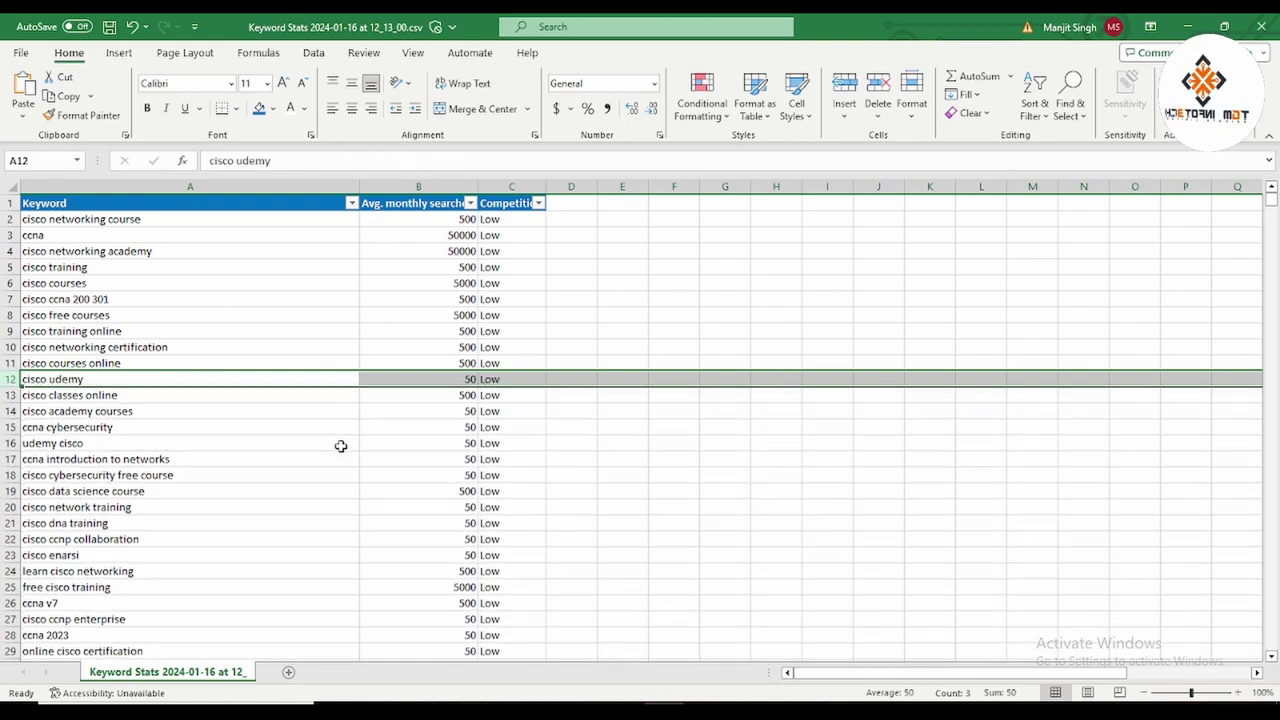
pyautogui.hotkey('ctrl', '-')
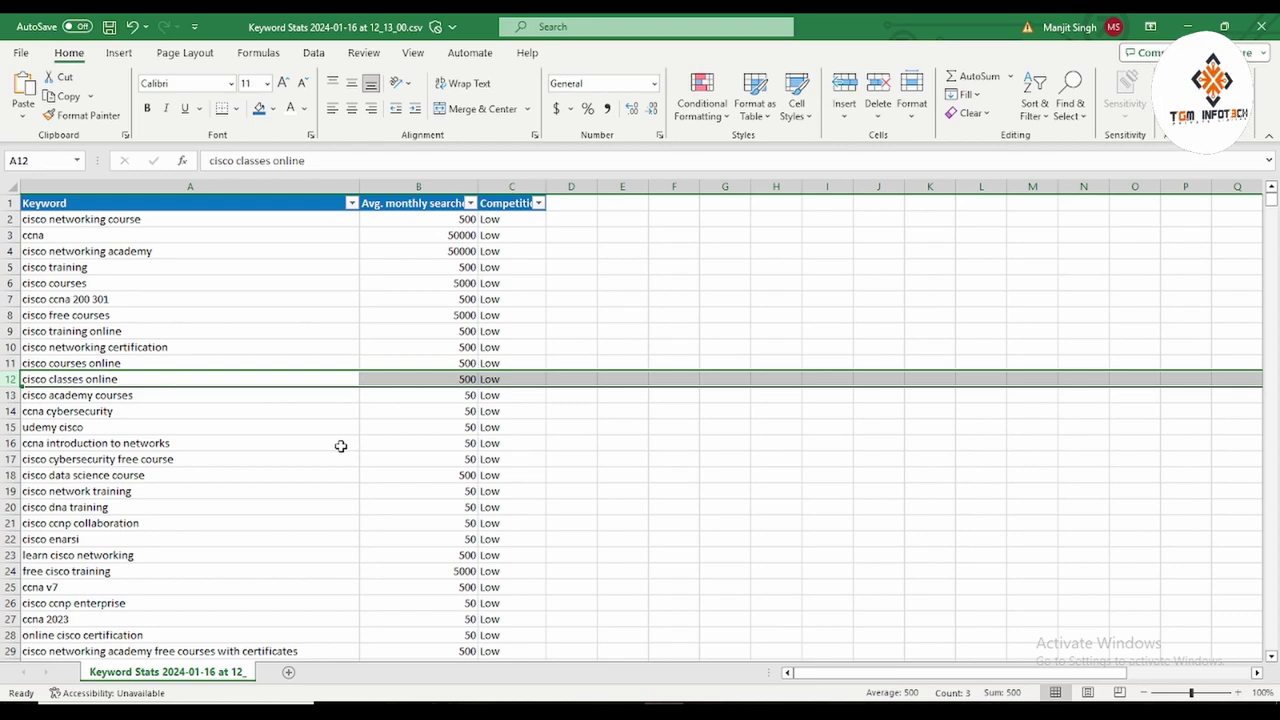
# Delete the consecutive keyword rows from "cisco classes online" through "cisco ccnp collaboration".
pyautogui.hotkey('ctrl', '-')
pyautogui.hotkey('ctrl', '-')
pyautogui.hotkey('ctrl', '-')
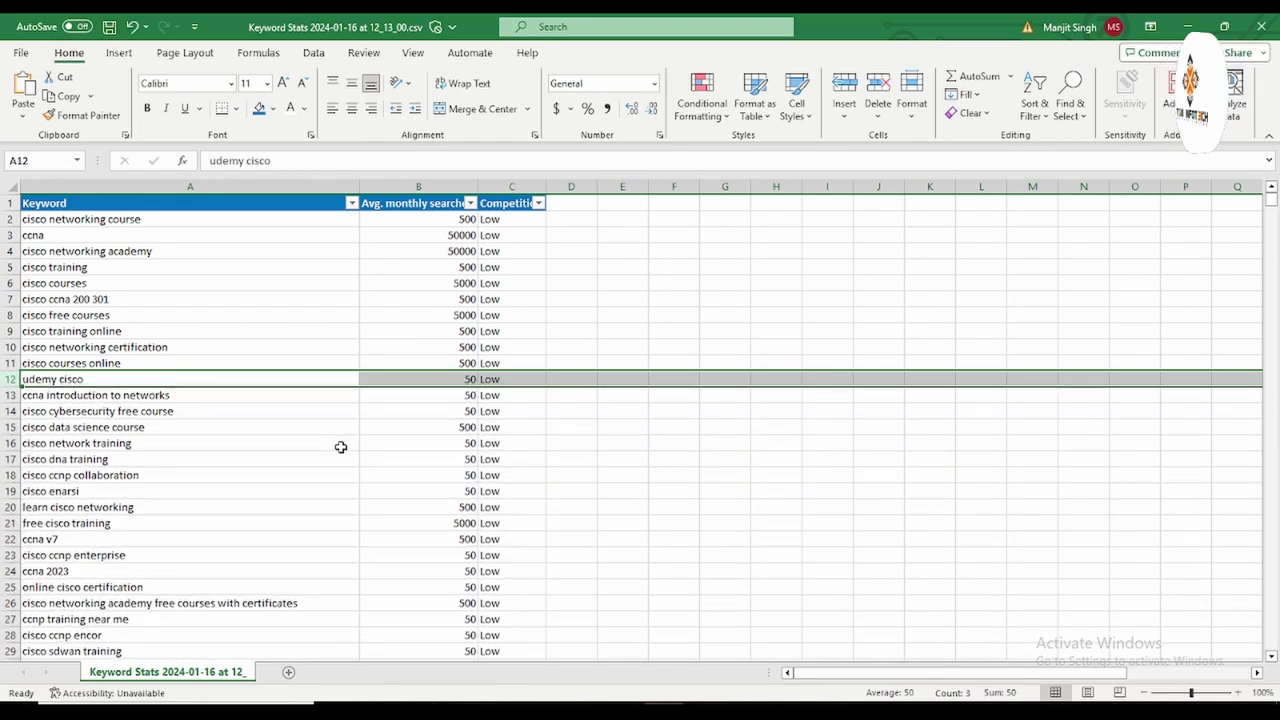
pyautogui.hotkey('ctrl', '-')
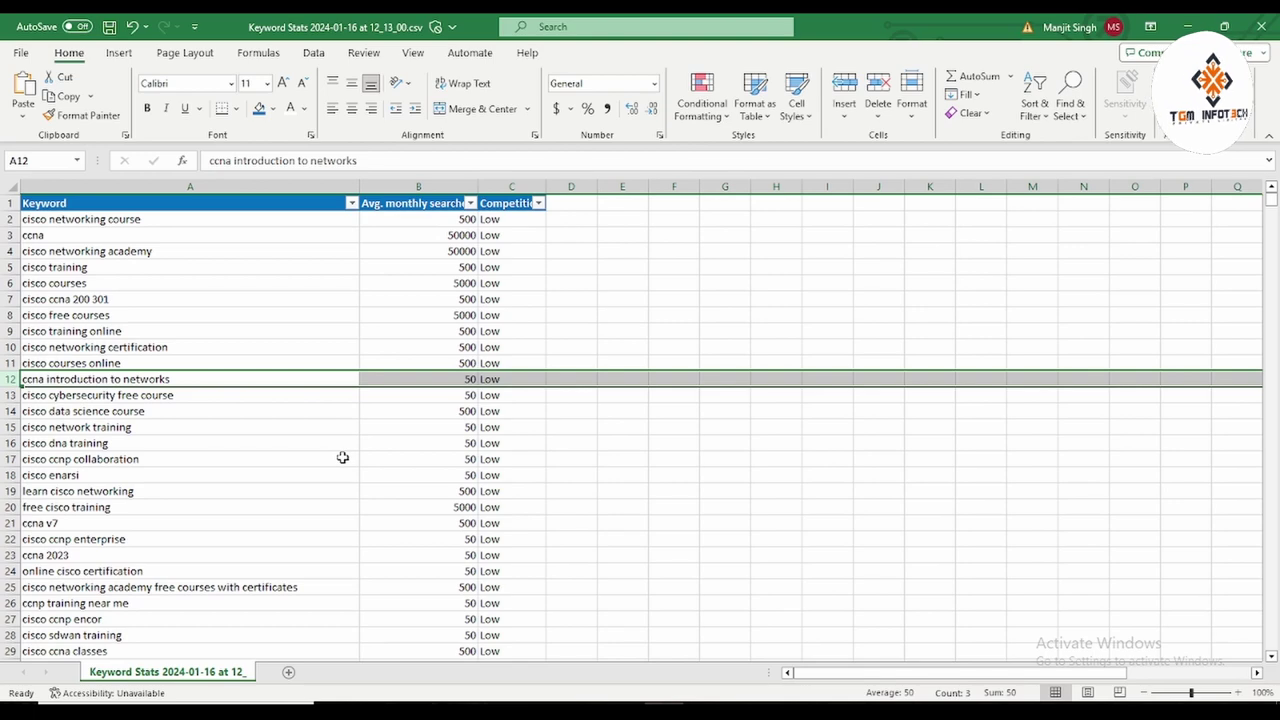
pyautogui.hotkey('ctrl', '-')
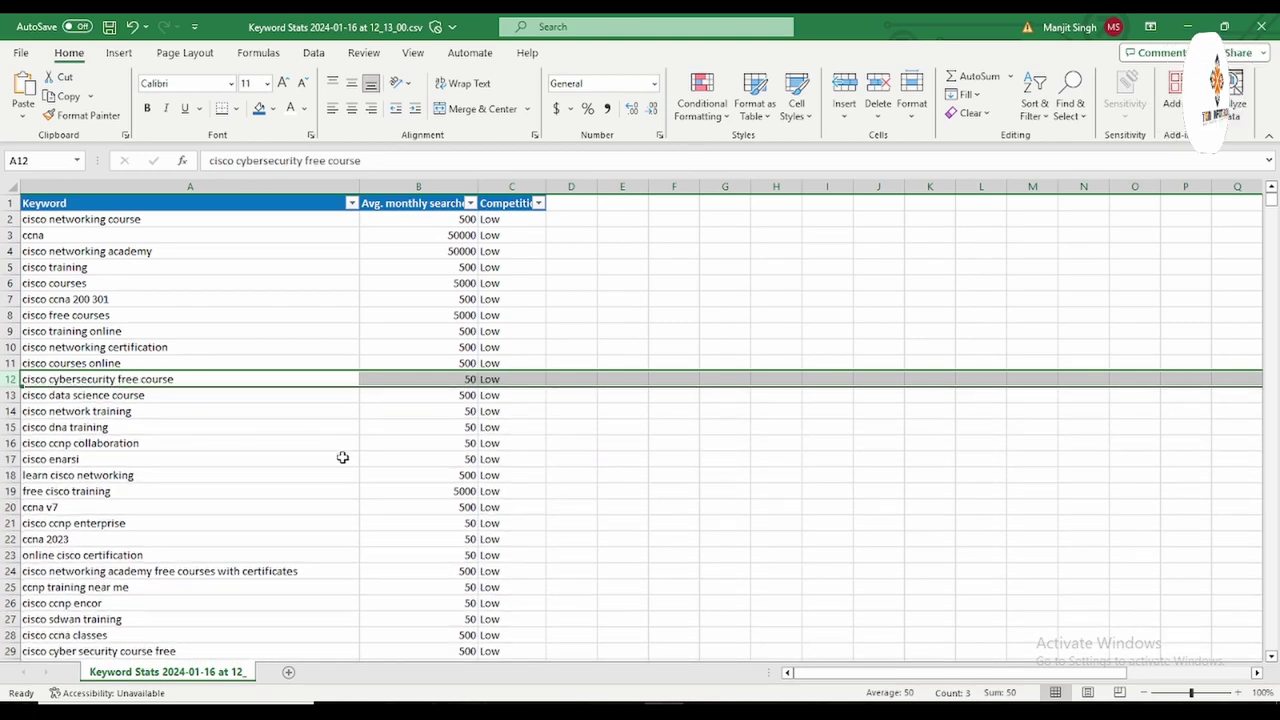
pyautogui.hotkey('ctrl', '-')
pyautogui.hotkey('ctrl', '-')
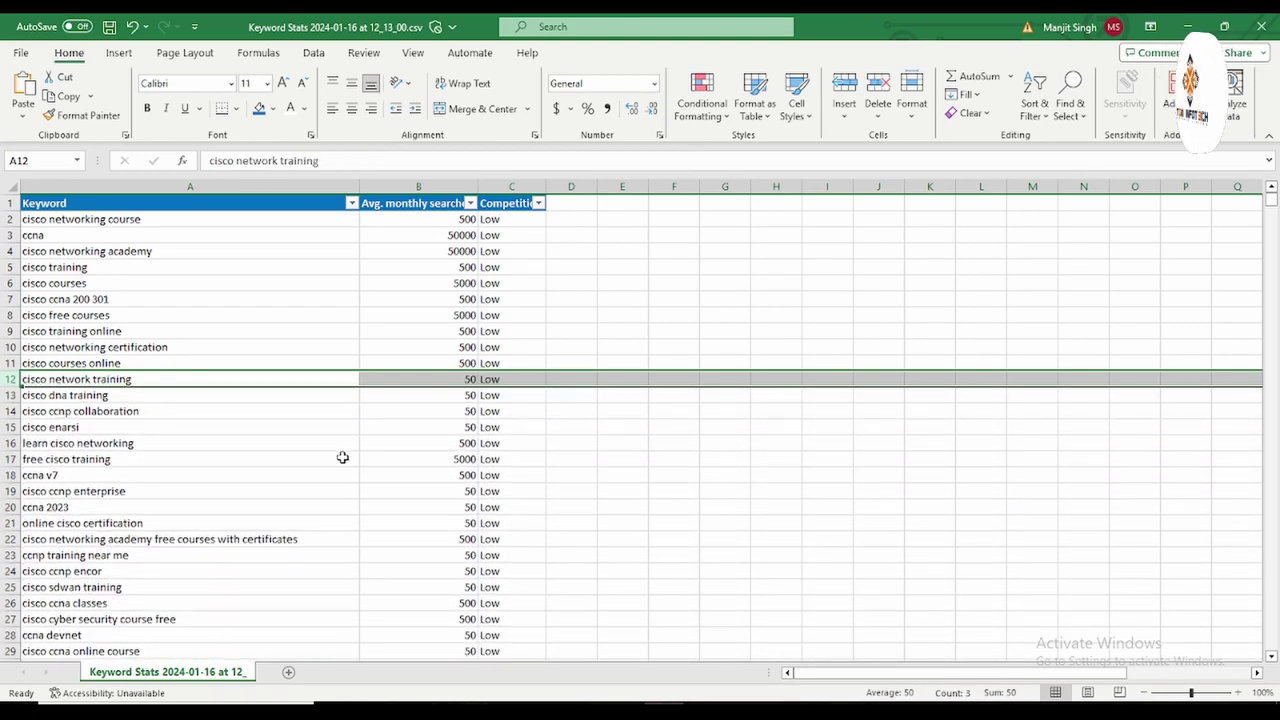
pyautogui.hotkey('ctrl', '-')
pyautogui.hotkey('ctrl', '-')
pyautogui.hotkey('ctrl', '-')
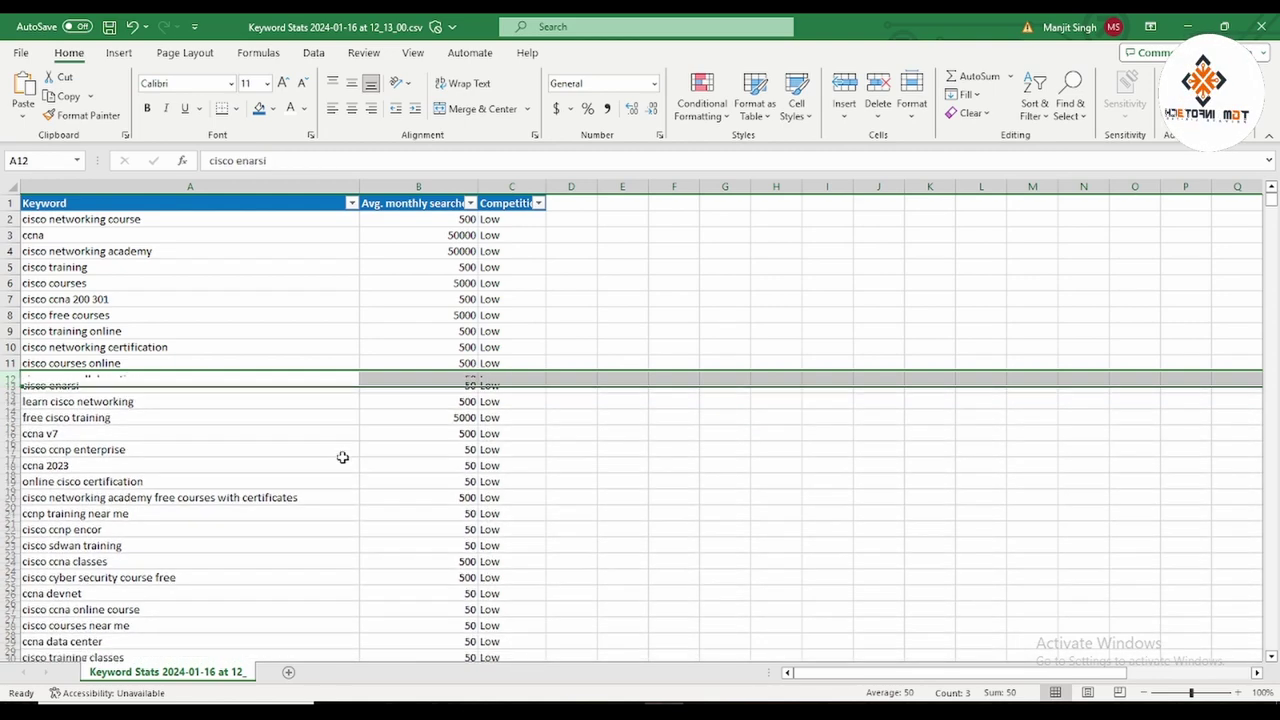
# Delete the consecutive keyword rows from "cisco enarsi" through "online cisco certification".
pyautogui.hotkey('ctrl', '-')
pyautogui.hotkey('ctrl', '-')
pyautogui.hotkey('ctrl', '-')
pyautogui.hotkey('ctrl', '-')
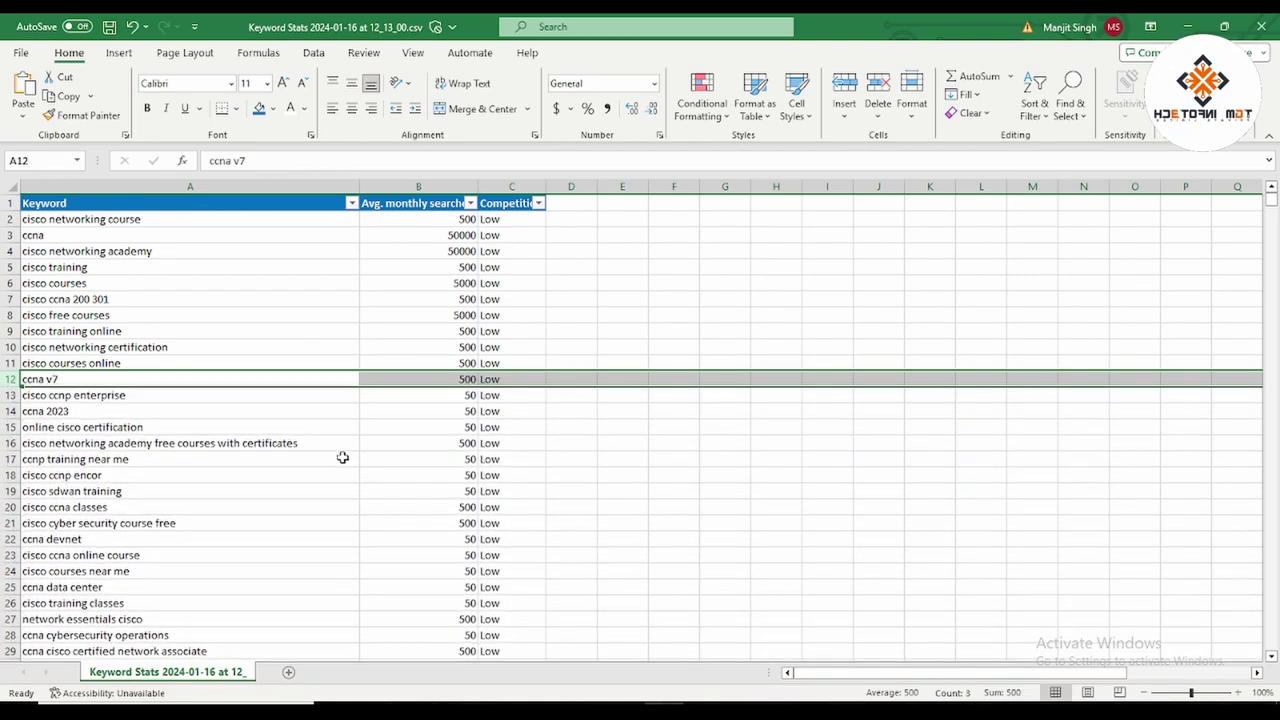
pyautogui.hotkey('ctrl', '-')
pyautogui.hotkey('ctrl', '-')
pyautogui.hotkey('ctrl', '-')
pyautogui.hotkey('ctrl', '-')
pyautogui.hotkey('ctrl', '-')
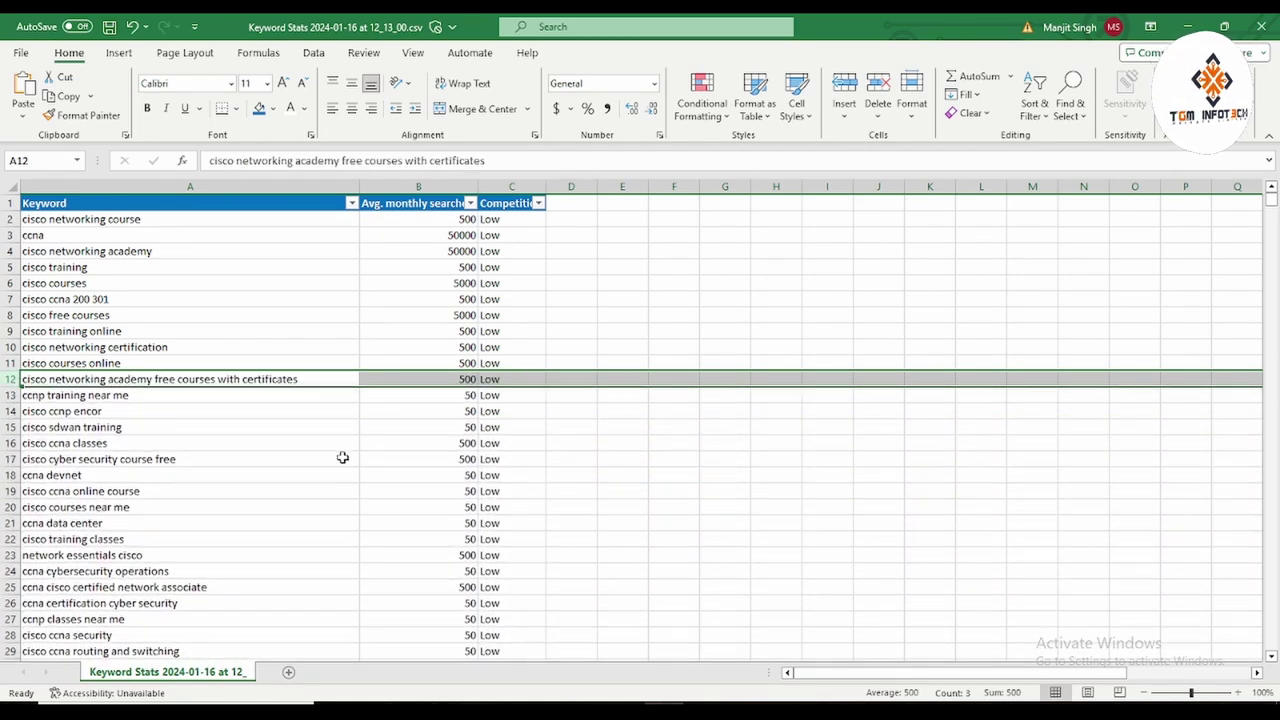
# Delete the keyword rows from "cisco networking academy free courses with certificates" through "cisco ccna online course".
pyautogui.hotkey('ctrl', '-')
pyautogui.hotkey('ctrl', '-')
pyautogui.hotkey('ctrl', '-')
pyautogui.hotkey('ctrl', '-')
pyautogui.hotkey('ctrl', '-')
pyautogui.hotkey('ctrl', '-')
pyautogui.hotkey('ctrl', '-')
pyautogui.hotkey('ctrl', '-')
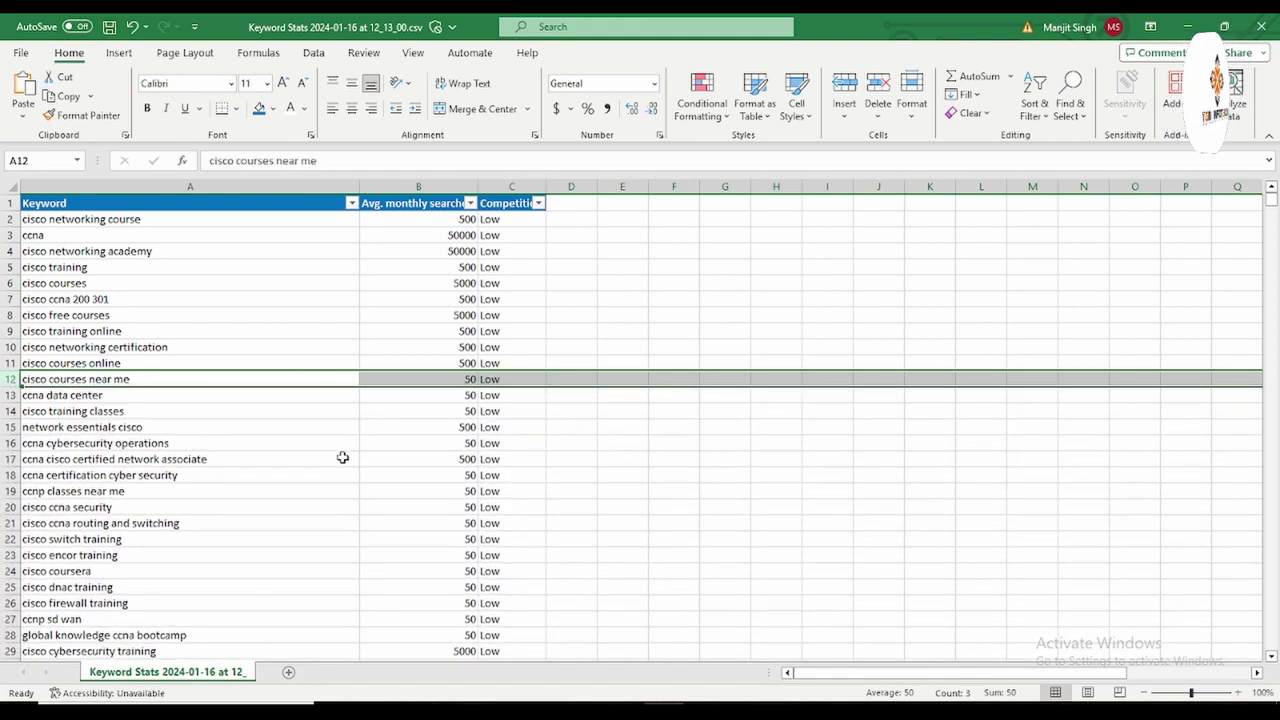
# Delete the consecutive keyword rows from "cisco courses near me" through "cisco encor training".
pyautogui.hotkey('ctrl', '-')
pyautogui.hotkey('ctrl', '-')
pyautogui.hotkey('ctrl', '-')
pyautogui.hotkey('ctrl', '-')
pyautogui.hotkey('ctrl', '-')
pyautogui.hotkey('ctrl', '-')
pyautogui.hotkey('ctrl', '-')
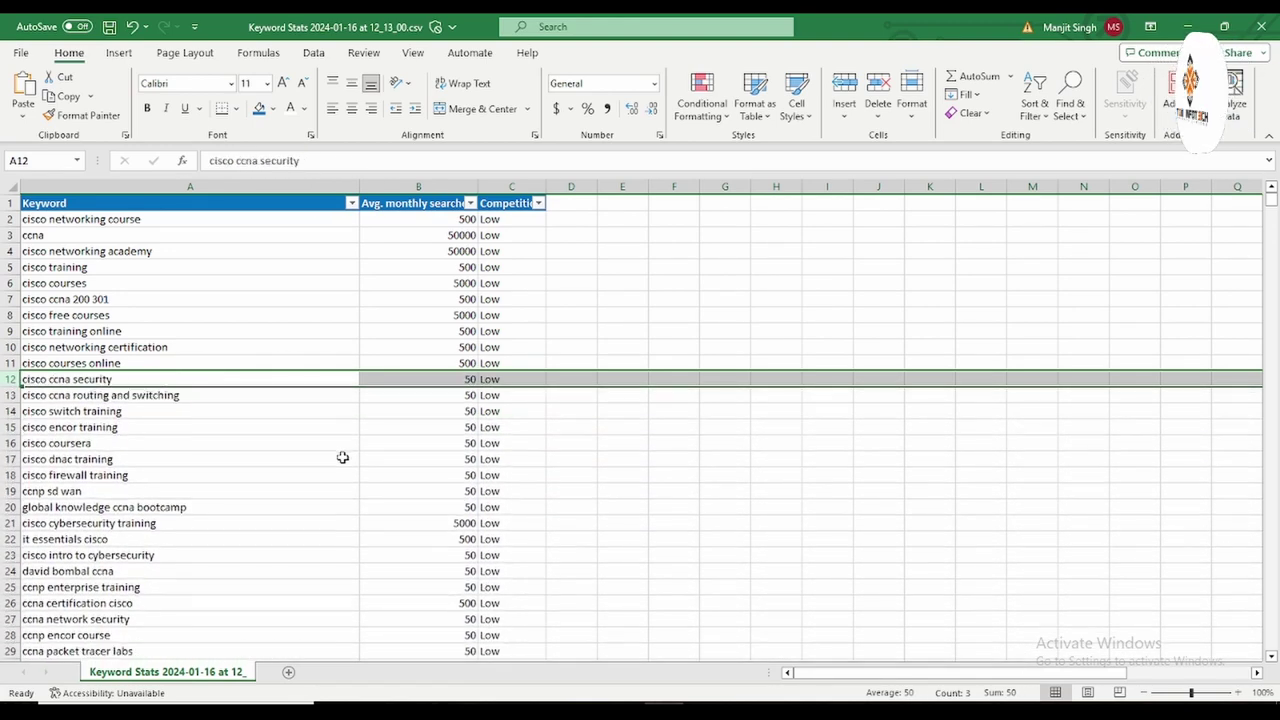
pyautogui.hotkey('ctrl', '-')
pyautogui.hotkey('ctrl', '-')
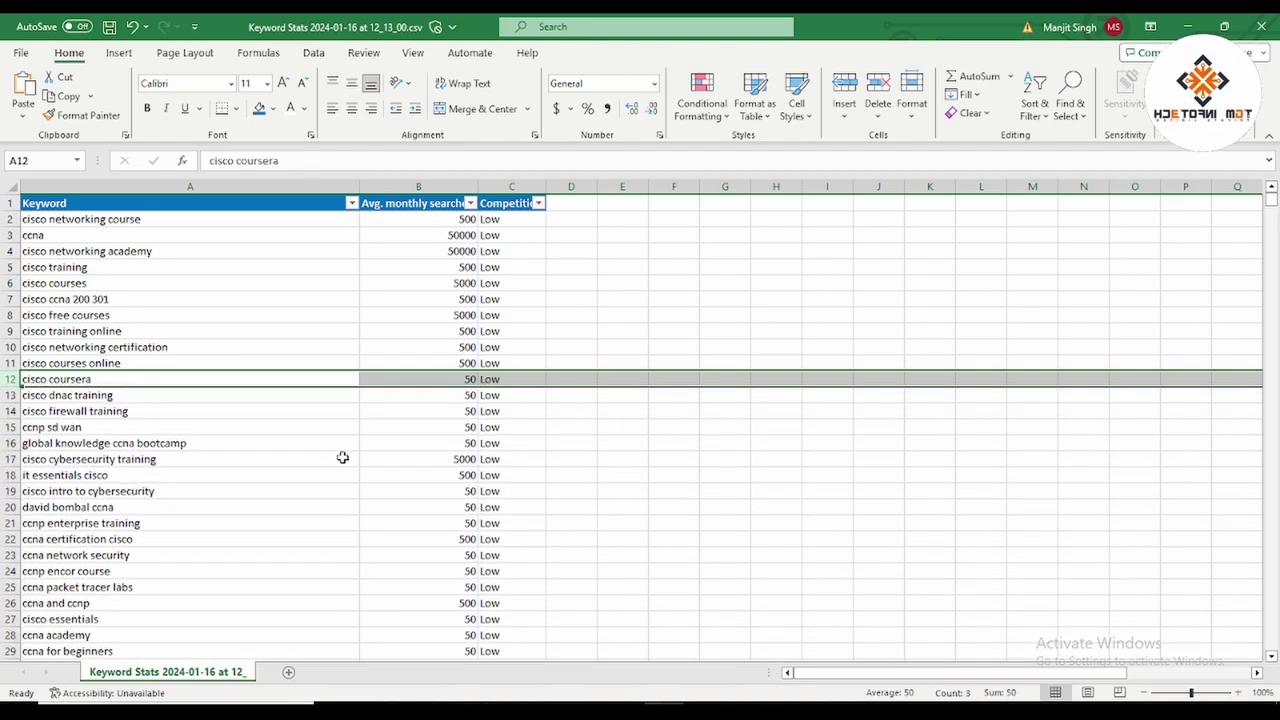
# Delete the consecutive keyword rows from "cisco coursera" through "cisco essentials", just above "ccna academy".
pyautogui.hotkey('ctrl', '-')
pyautogui.hotkey('ctrl', '-')
pyautogui.hotkey('ctrl', '-')
pyautogui.hotkey('ctrl', '-')
pyautogui.hotkey('ctrl', '-')
pyautogui.hotkey('ctrl', '-')
pyautogui.hotkey('ctrl', '-')
pyautogui.hotkey('ctrl', '-')
pyautogui.hotkey('ctrl', '-')
pyautogui.hotkey('ctrl', '-')
pyautogui.hotkey('ctrl', '-')
pyautogui.hotkey('ctrl', '-')
pyautogui.hotkey('ctrl', '-')
pyautogui.hotkey('ctrl', '-')
pyautogui.hotkey('ctrl', '-')
pyautogui.hotkey('ctrl', '-')
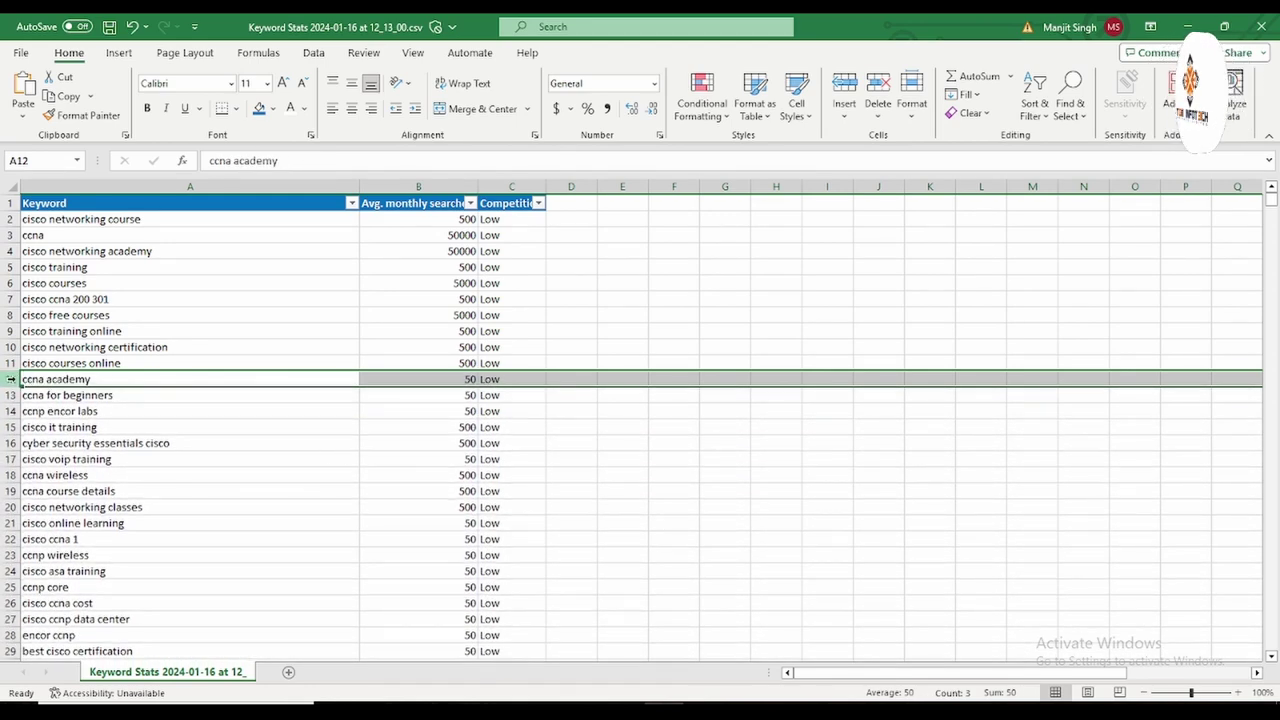
# Delete the consecutive keyword rows from "original ccna certificate" through "wireless in ccna" at the end of the list.
pyautogui.moveTo(11, 379); pyautogui.dragTo(8, 251)
pyautogui.click(418, 619)
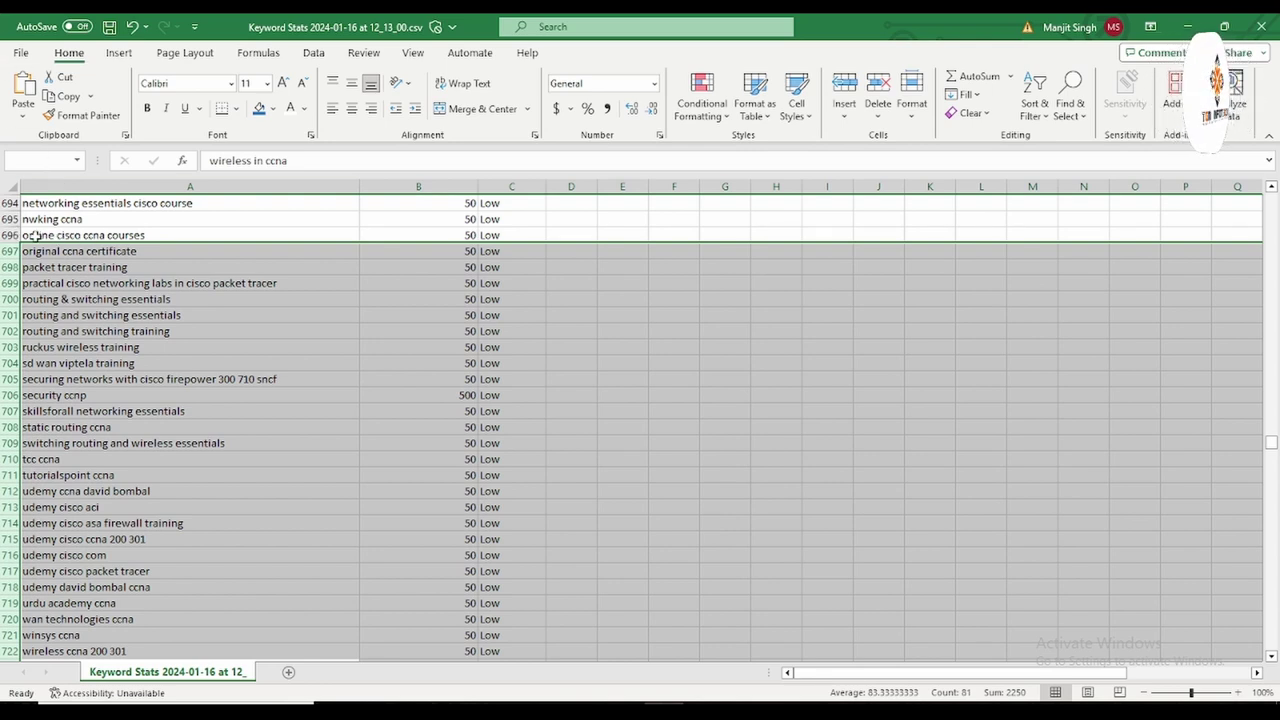
pyautogui.rightClick(8, 299)
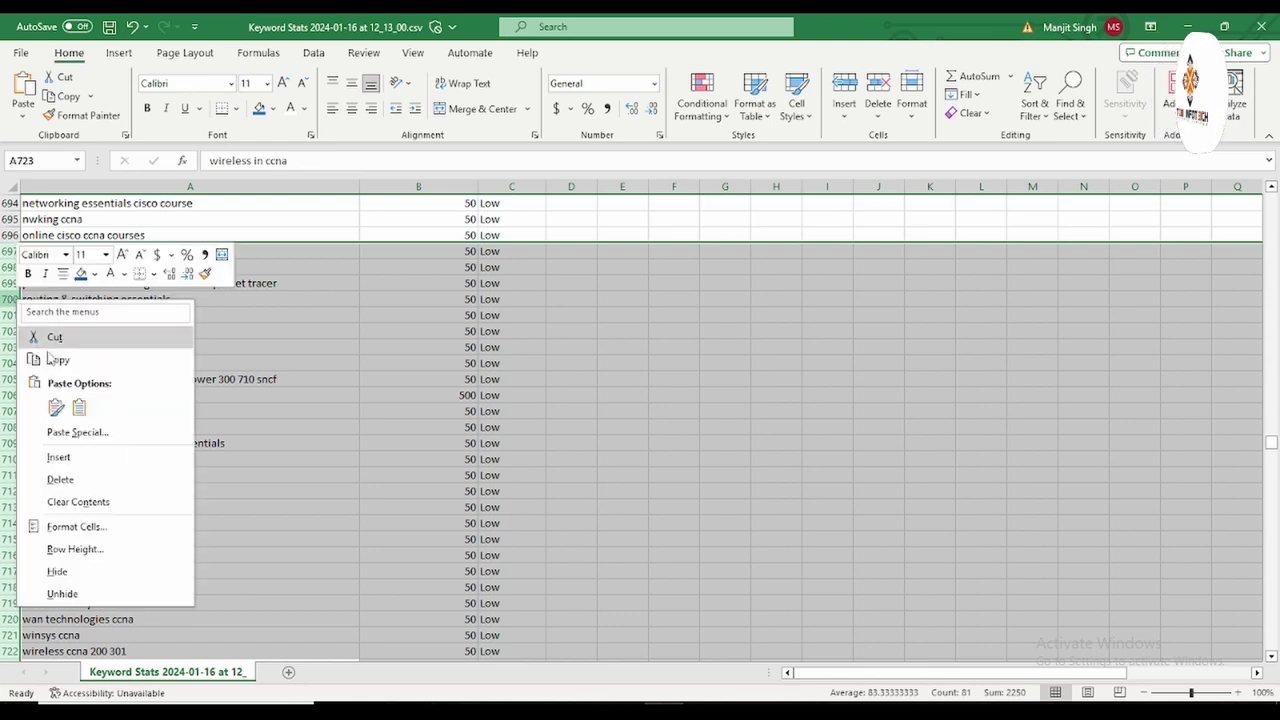
pyautogui.click(84, 479)
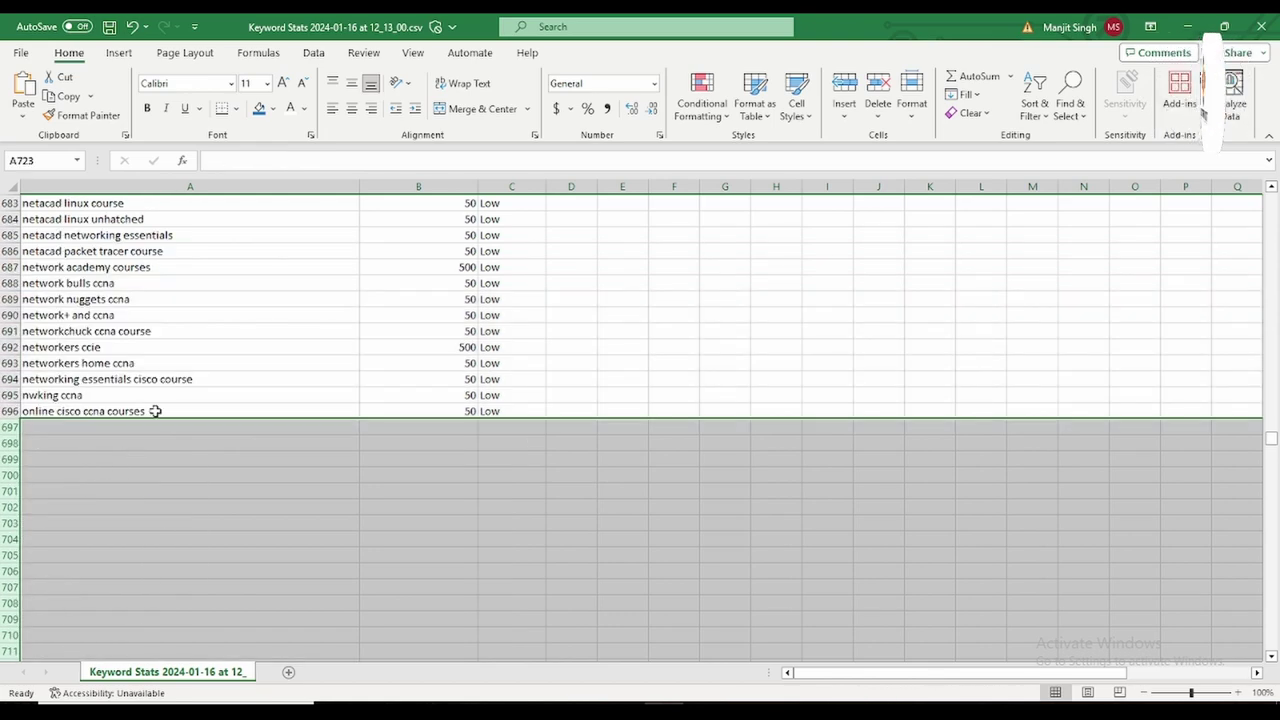
# Delete the consecutive keyword rows from "cisco sd wan free training" through "nwking ccna".
pyautogui.click(8, 395)
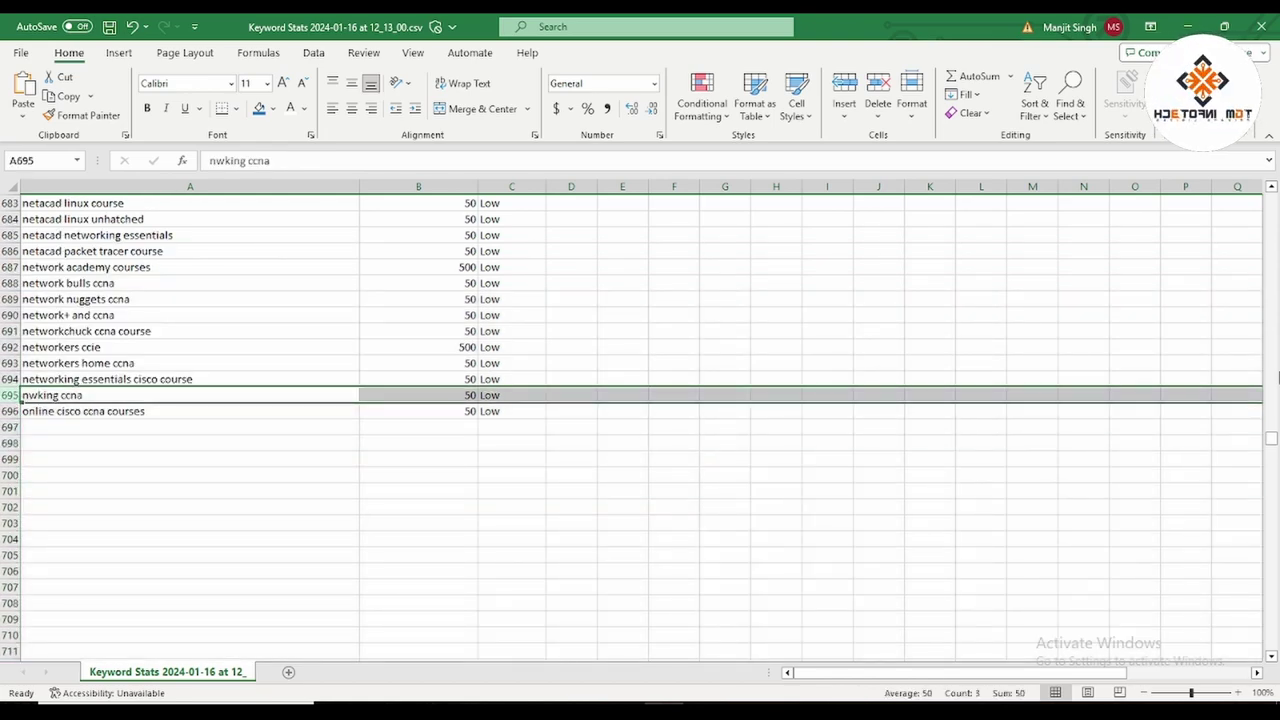
pyautogui.moveTo(8, 395); pyautogui.dragTo(8, 188)
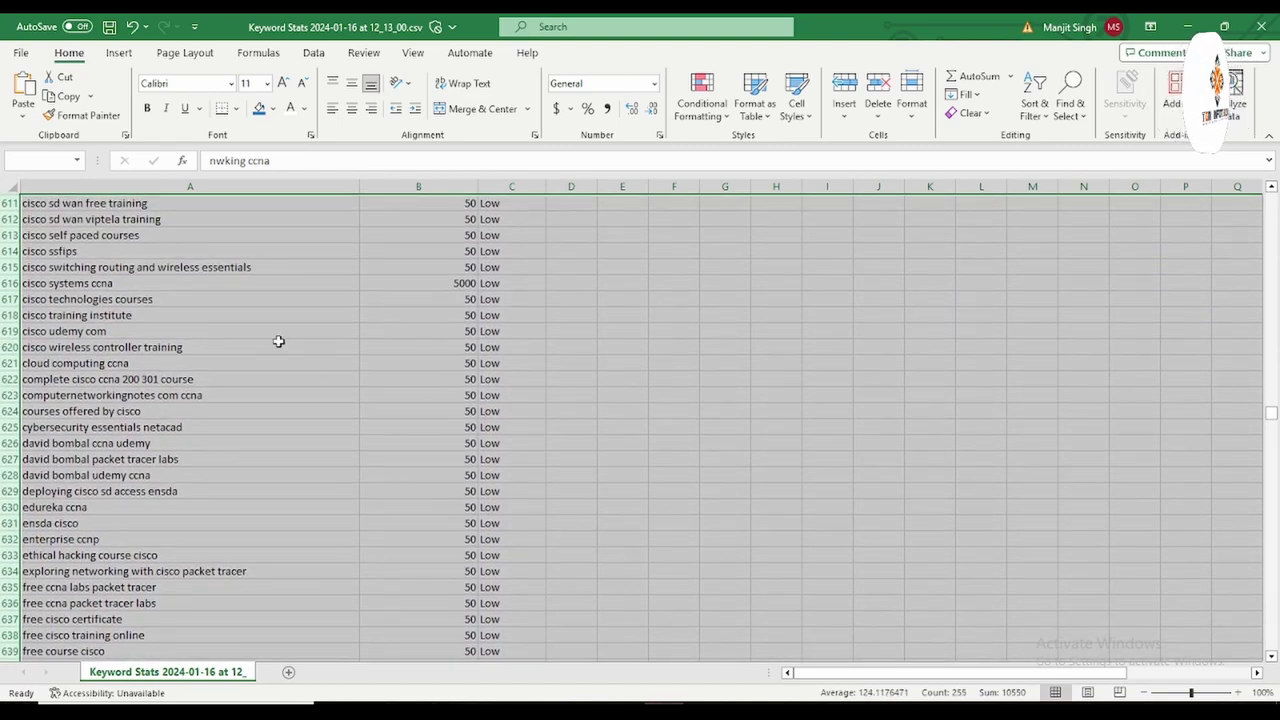
pyautogui.rightClick(17, 292)
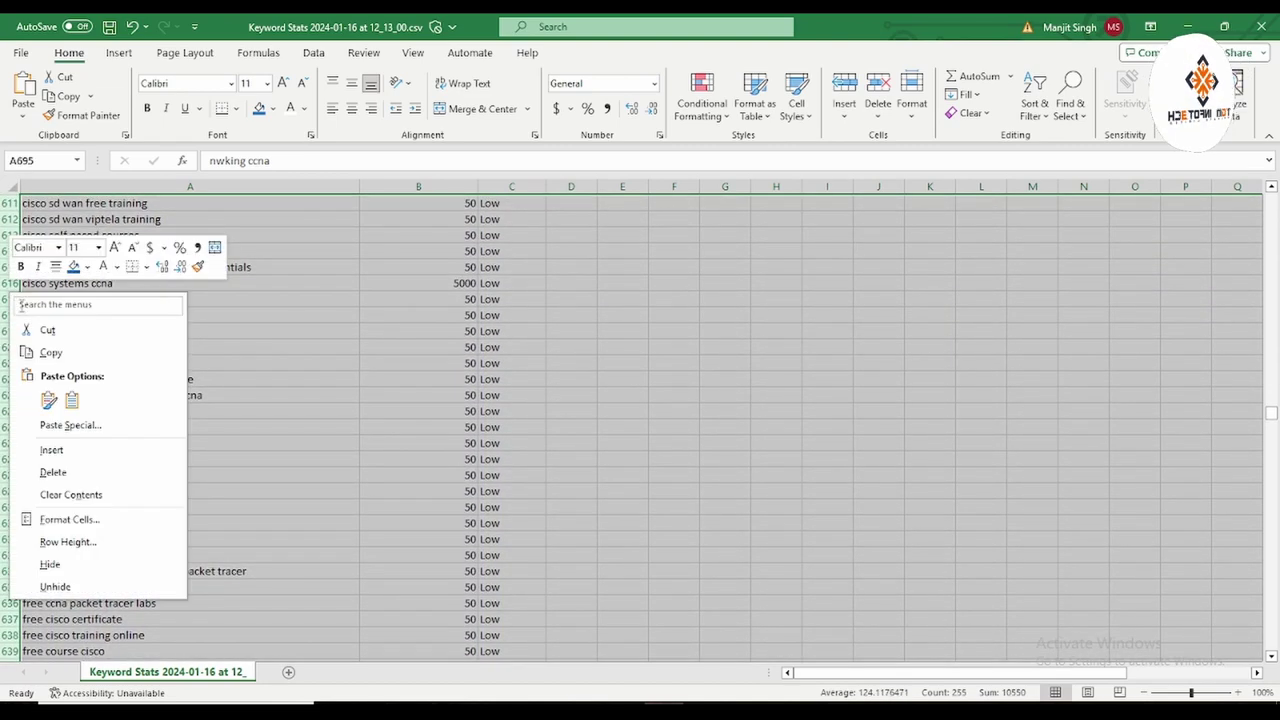
pyautogui.click(54, 473)
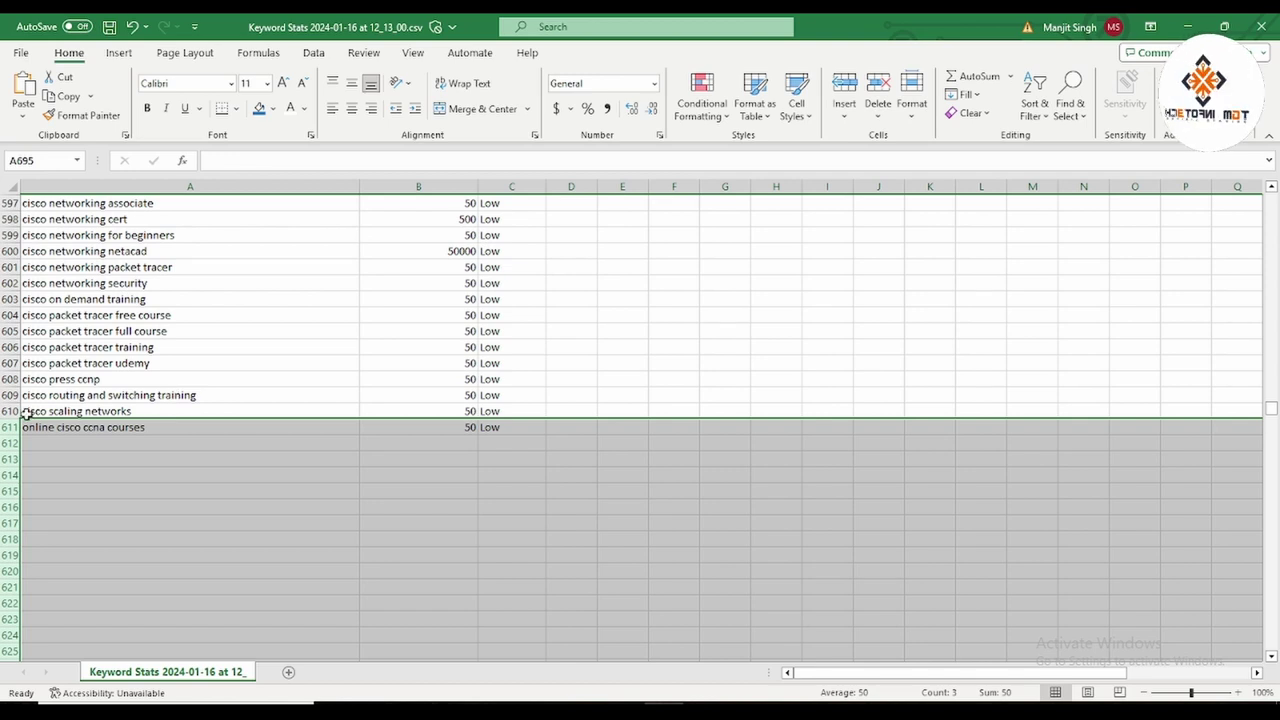
# Delete the consecutive keyword rows from "cisco net academy courses" through "cisco scaling networks".
pyautogui.moveTo(8, 411); pyautogui.dragTo(4, 604)
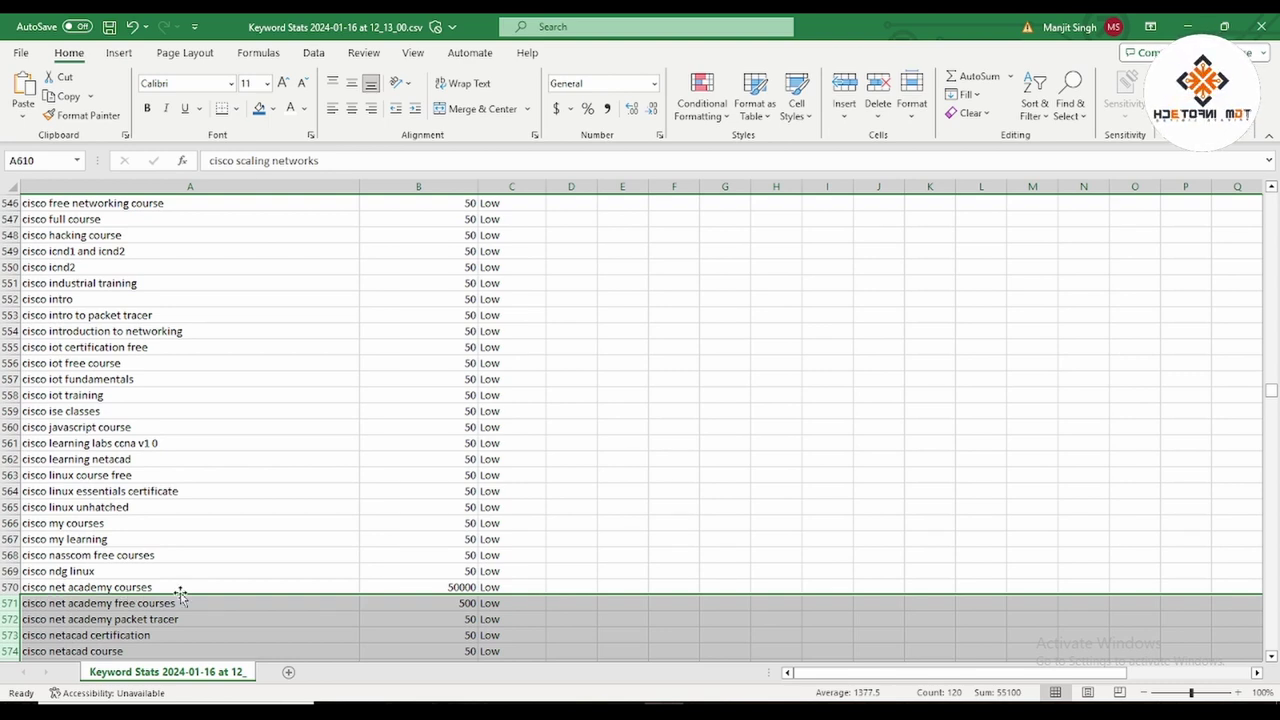
pyautogui.moveTo(4, 604); pyautogui.dragTo(6, 580)
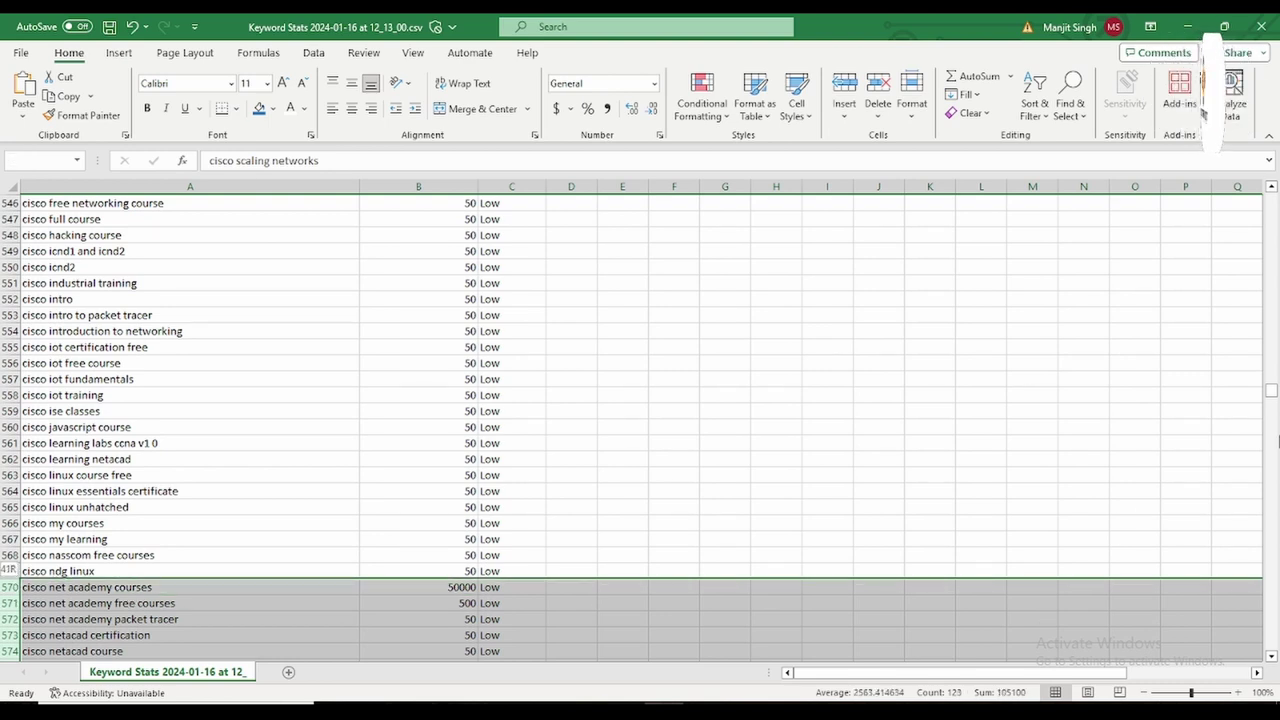
pyautogui.rightClick(27, 607)
pyautogui.click(150, 482)
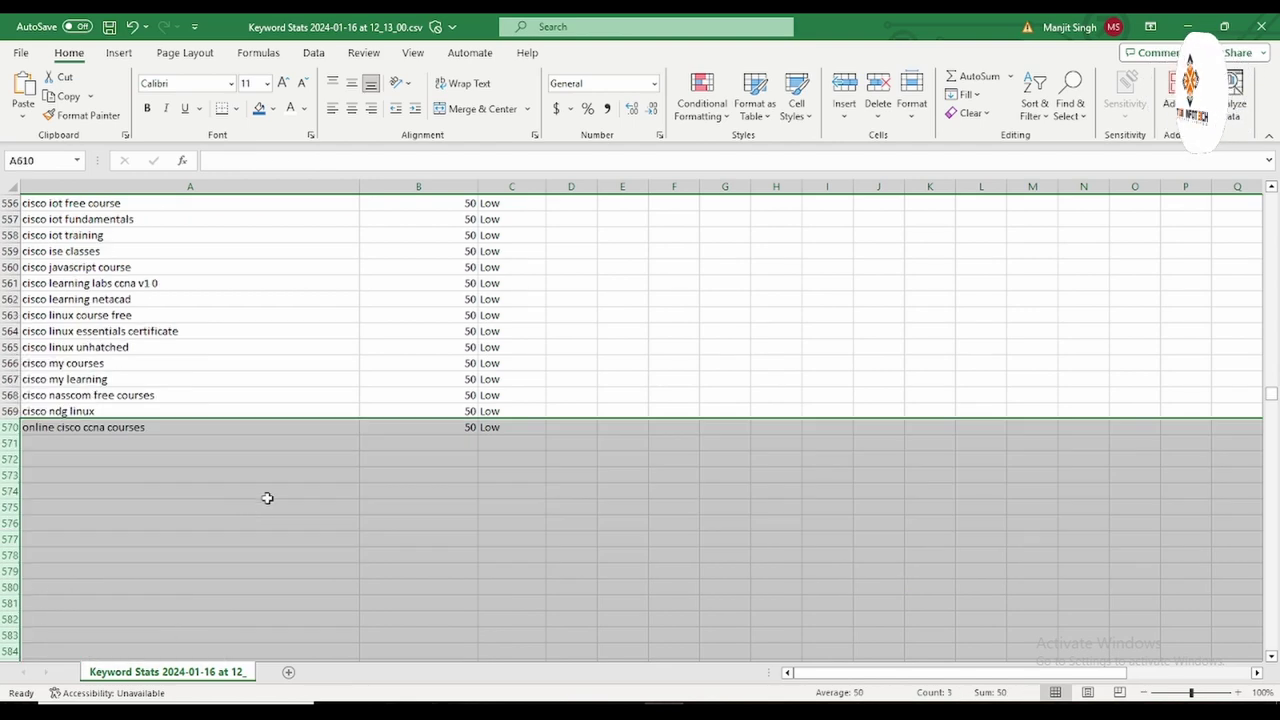
pyautogui.click(266, 459)
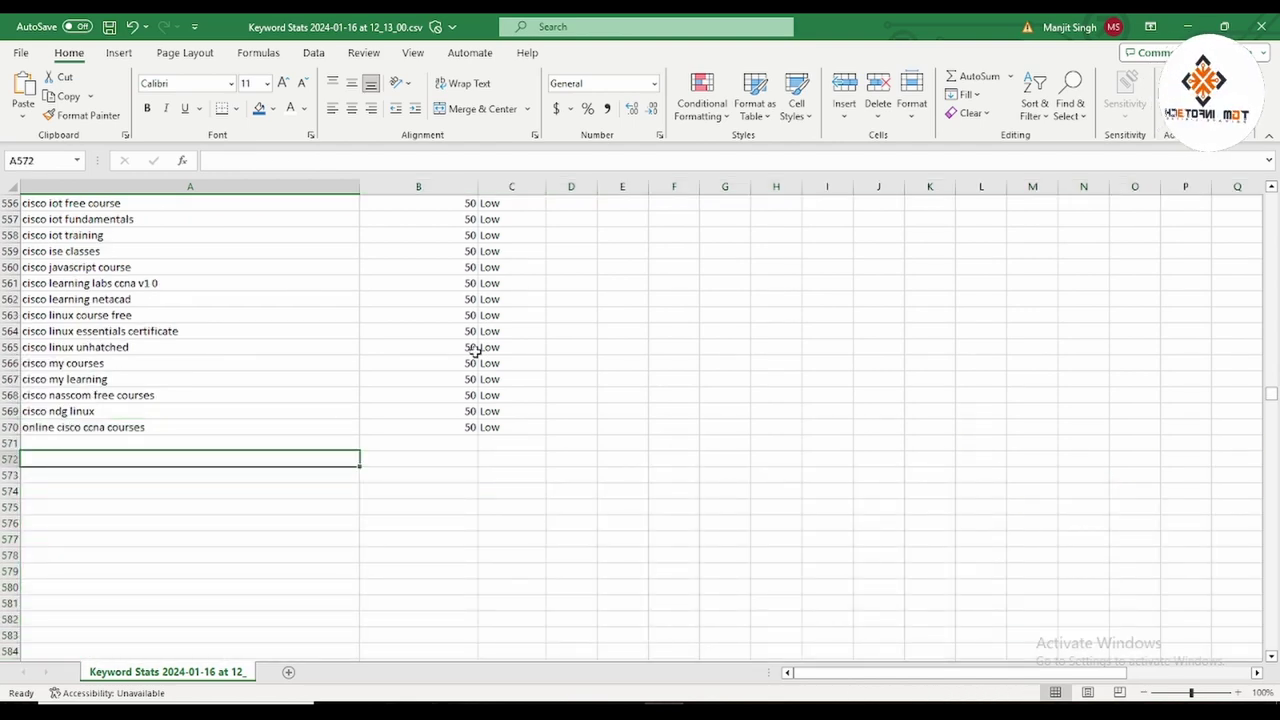
# Delete the keyword rows from "ccnp course details" through "cisco ndg linux", plus those between "cisco certified network associate course" and "cisco networking certification courses".
pyautogui.moveTo(4, 411); pyautogui.dragTo(20, 612)
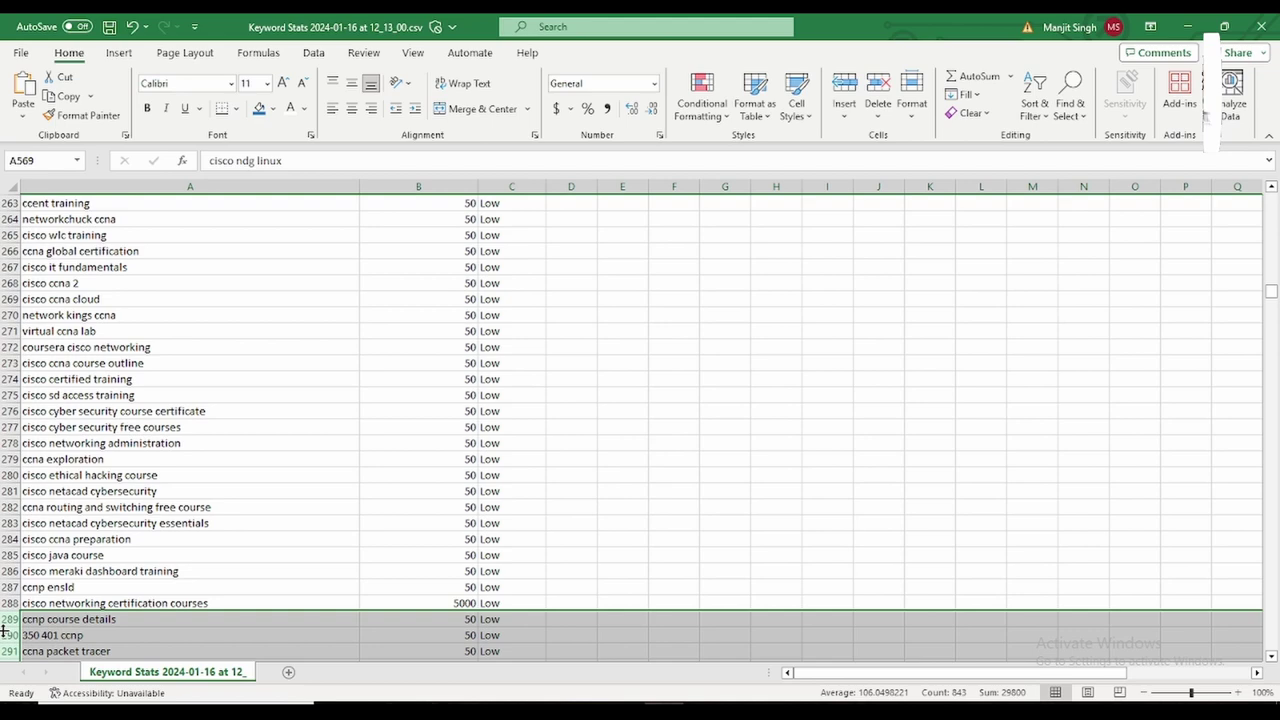
pyautogui.click(48, 504)
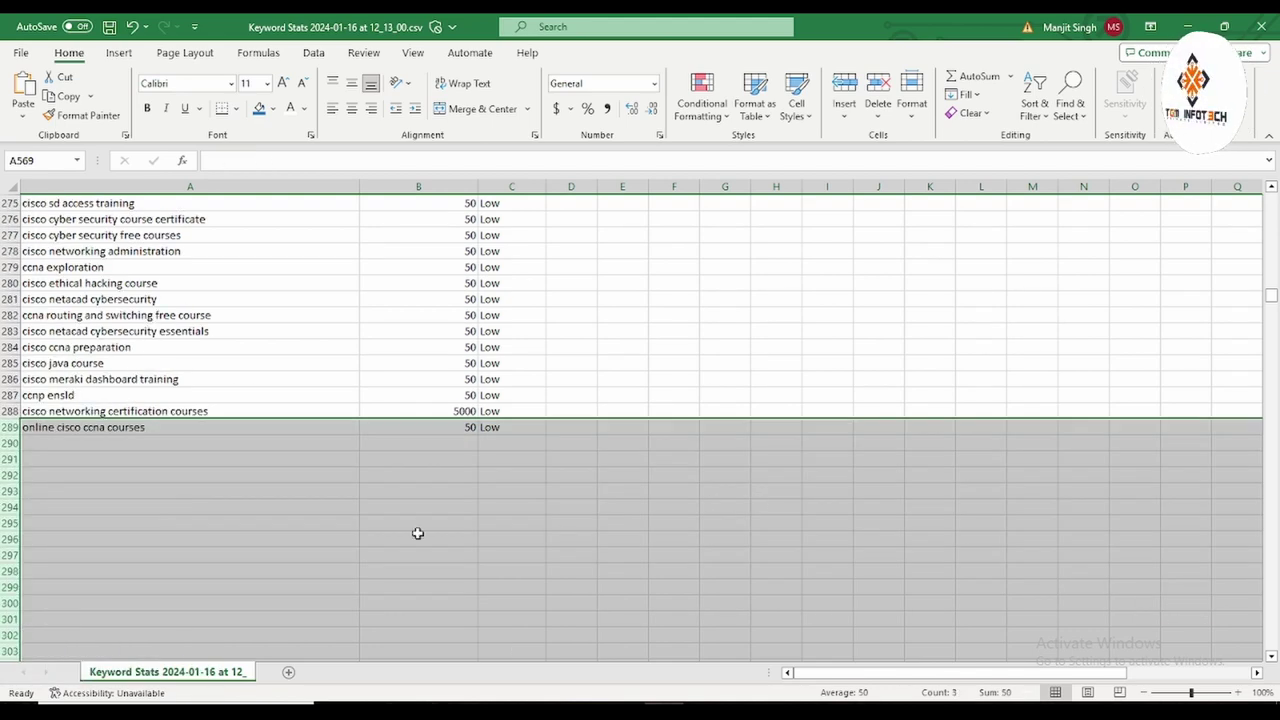
pyautogui.moveTo(5, 395); pyautogui.dragTo(5, 567)
pyautogui.rightClick(5, 588)
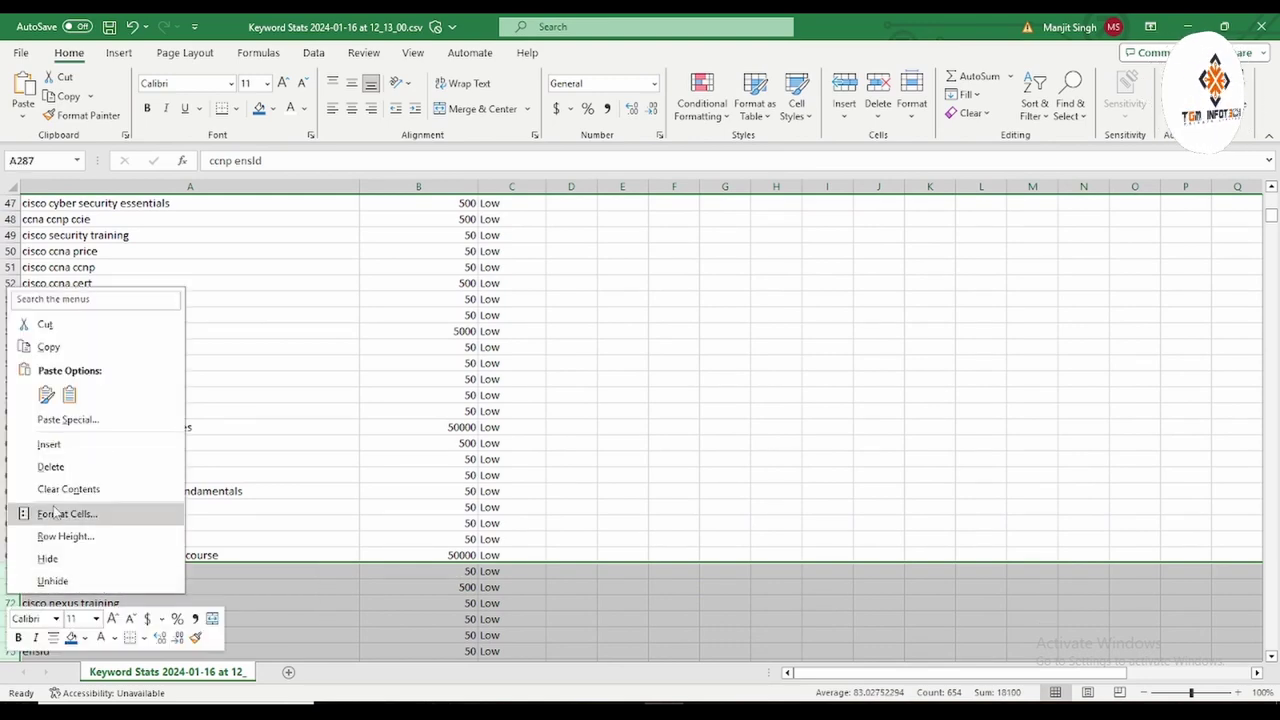
pyautogui.click(56, 466)
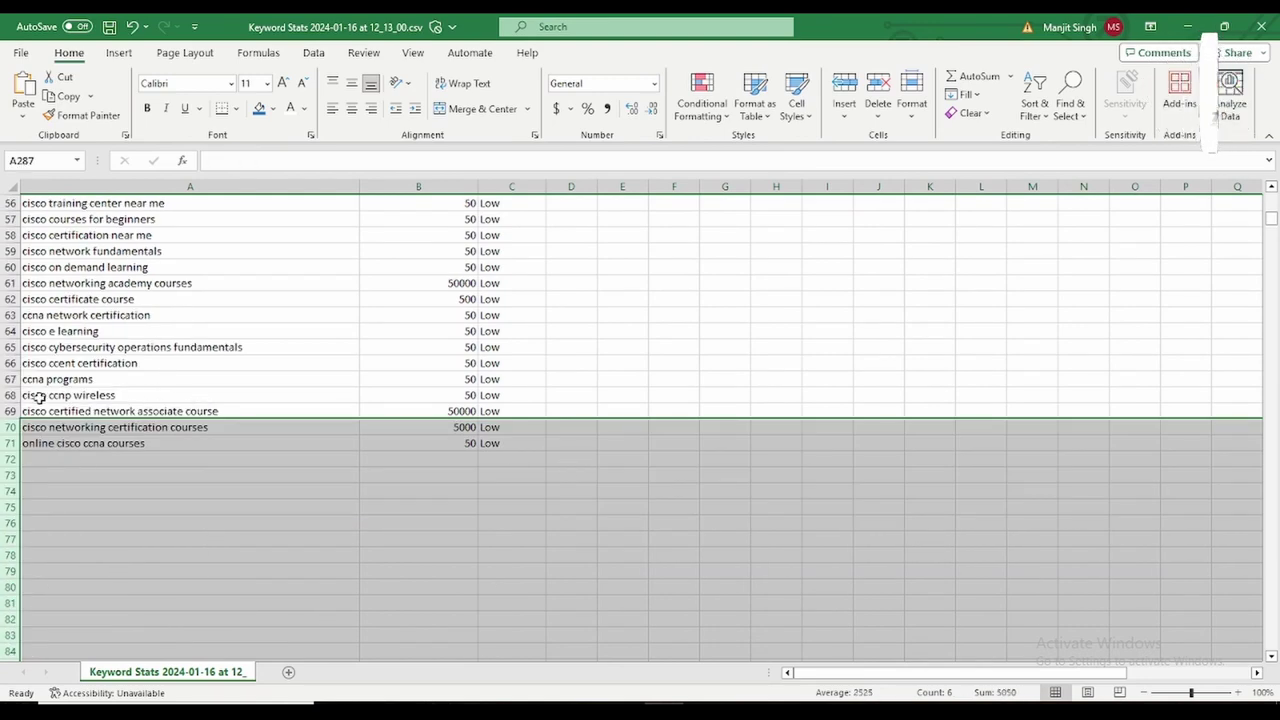
# Delete the keyword rows from "cisco certificate course" through "cisco ccnp wireless" and from "cisco training center near me" through "cisco on demand learning".
pyautogui.moveTo(8, 395); pyautogui.dragTo(8, 299)
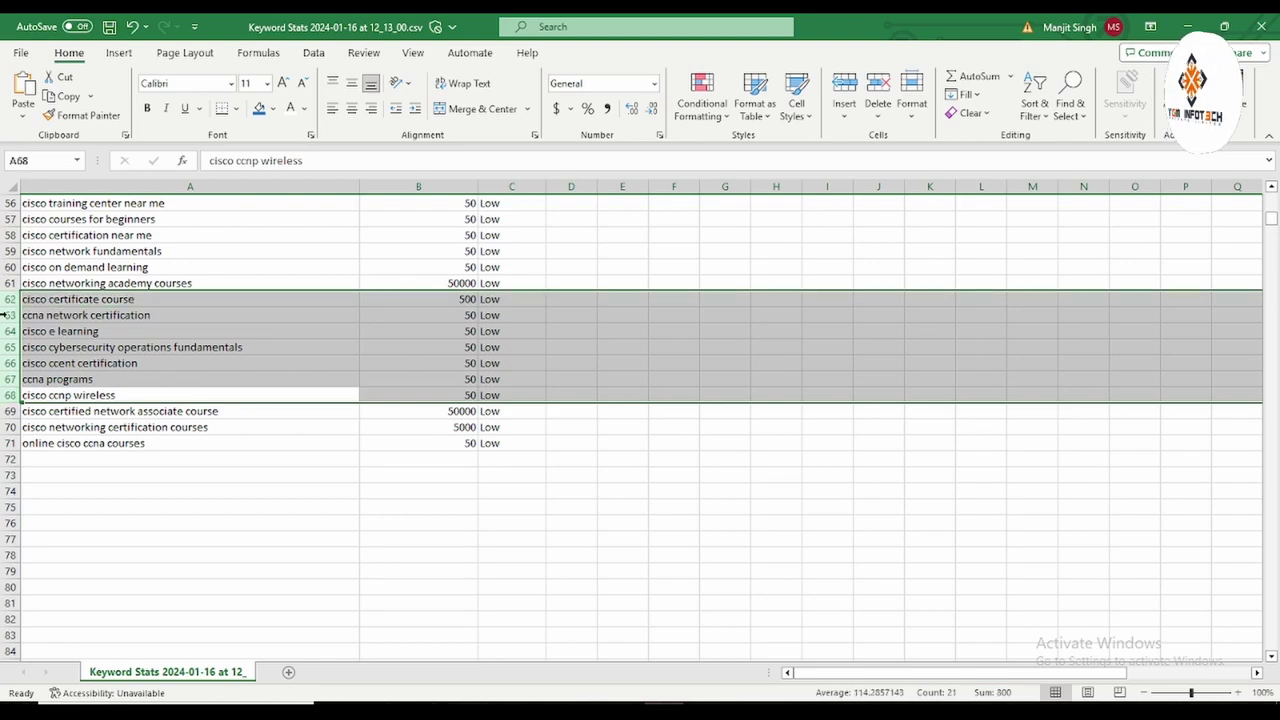
pyautogui.rightClick(10, 310)
pyautogui.click(53, 497)
pyautogui.scroll(3, 216, 470)
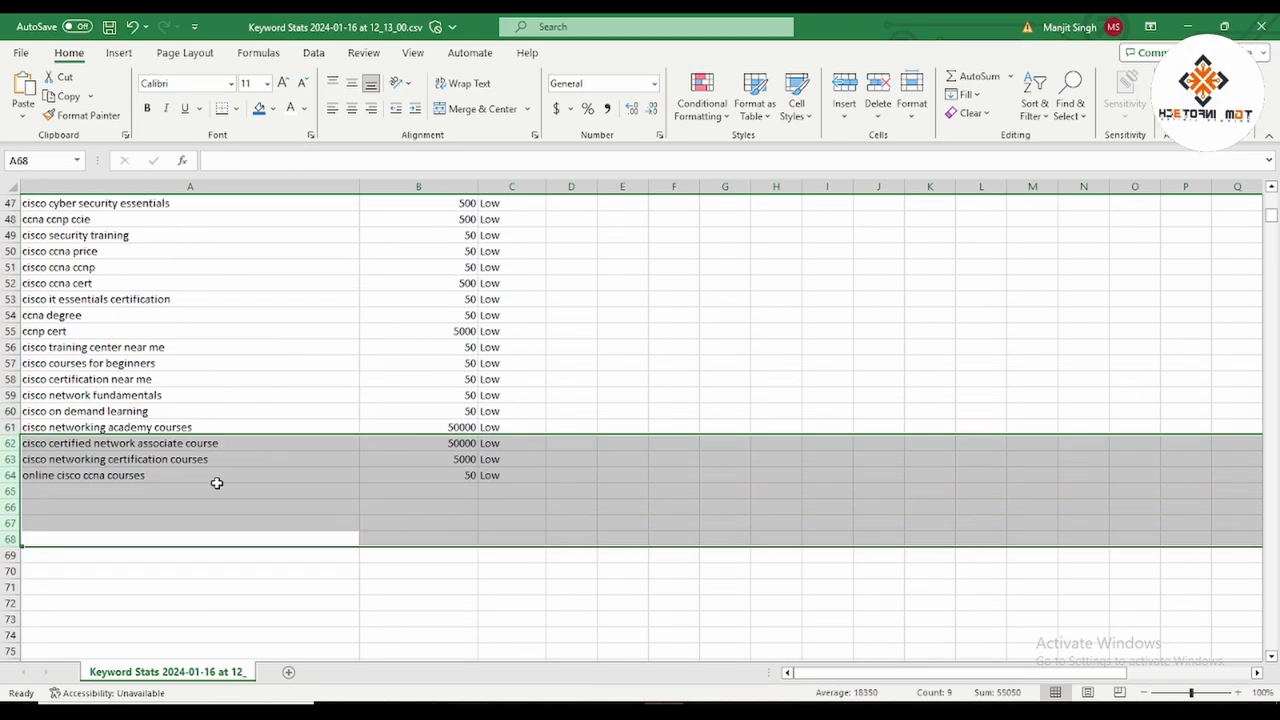
pyautogui.moveTo(5, 411); pyautogui.dragTo(214, 344)
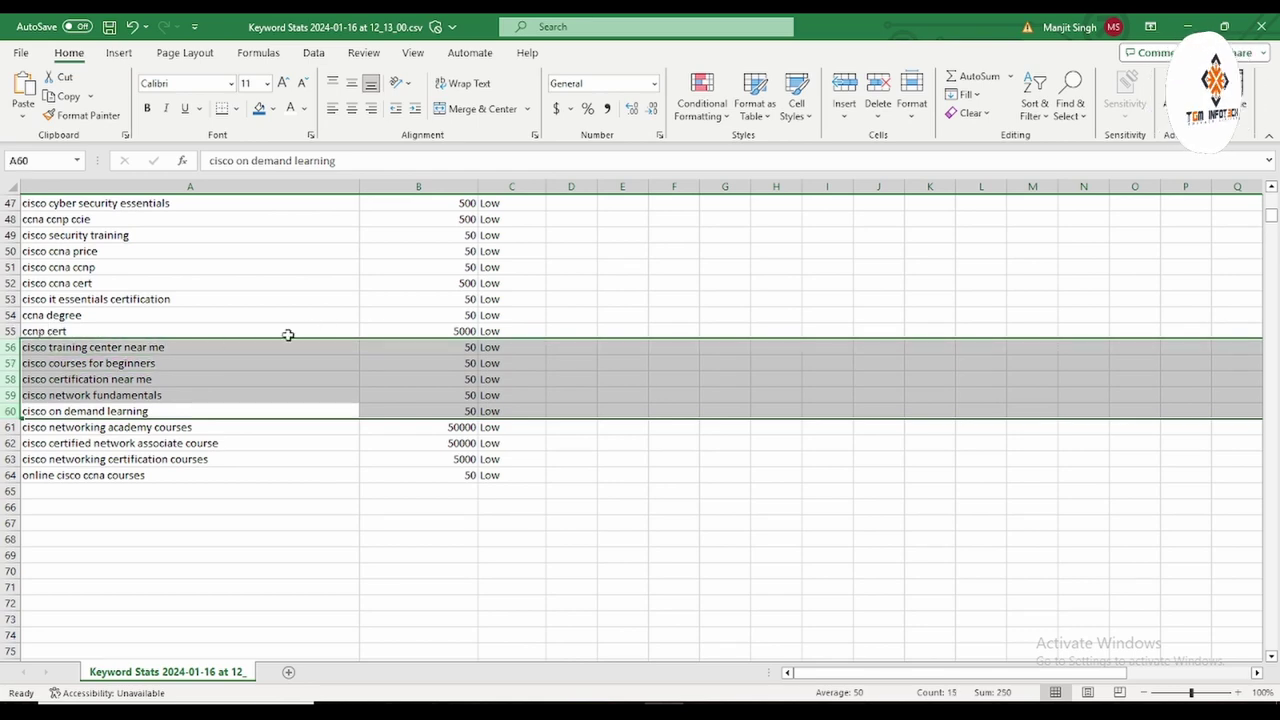
pyautogui.rightClick(30, 376)
pyautogui.click(55, 554)
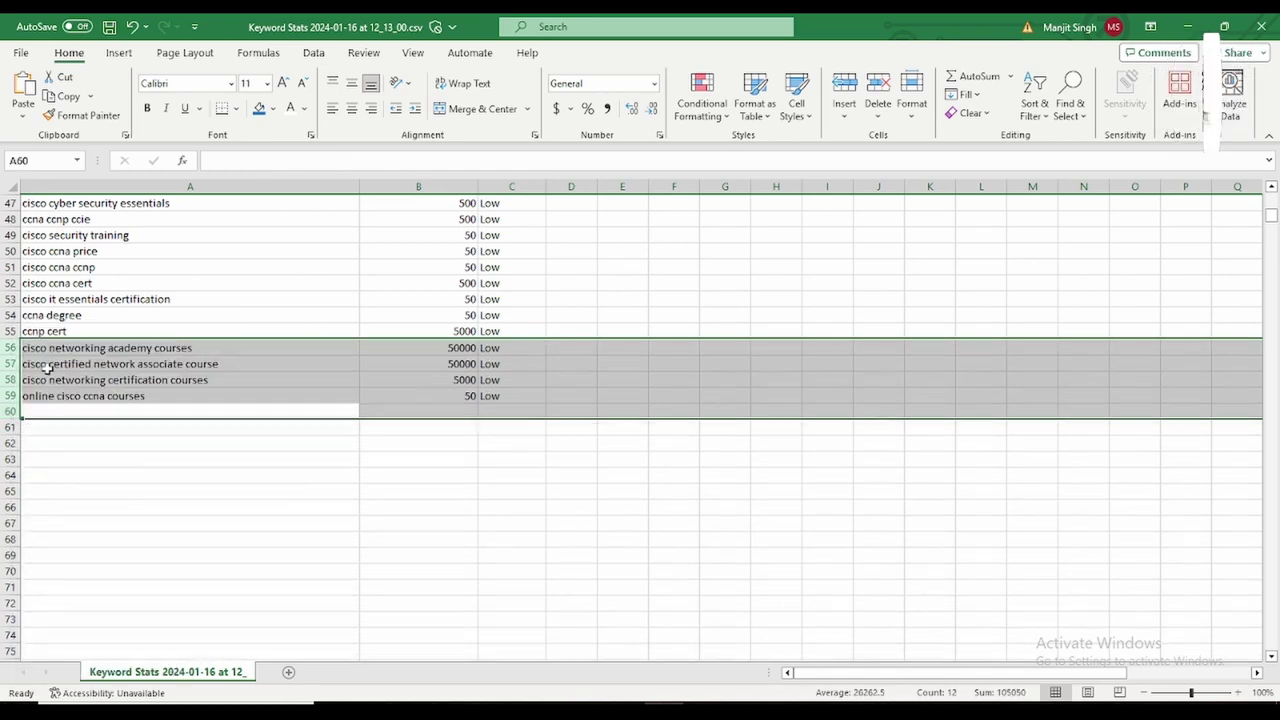
# Delete the two keyword rows "cisco it essentials certification" and "ccna degree", just above "ccnp cert".
pyautogui.moveTo(10, 315)
pyautogui.mouseDown()
pyautogui.moveTo(6, 285)
pyautogui.moveTo(5, 297)
pyautogui.mouseUp()
pyautogui.rightClick(8, 300)
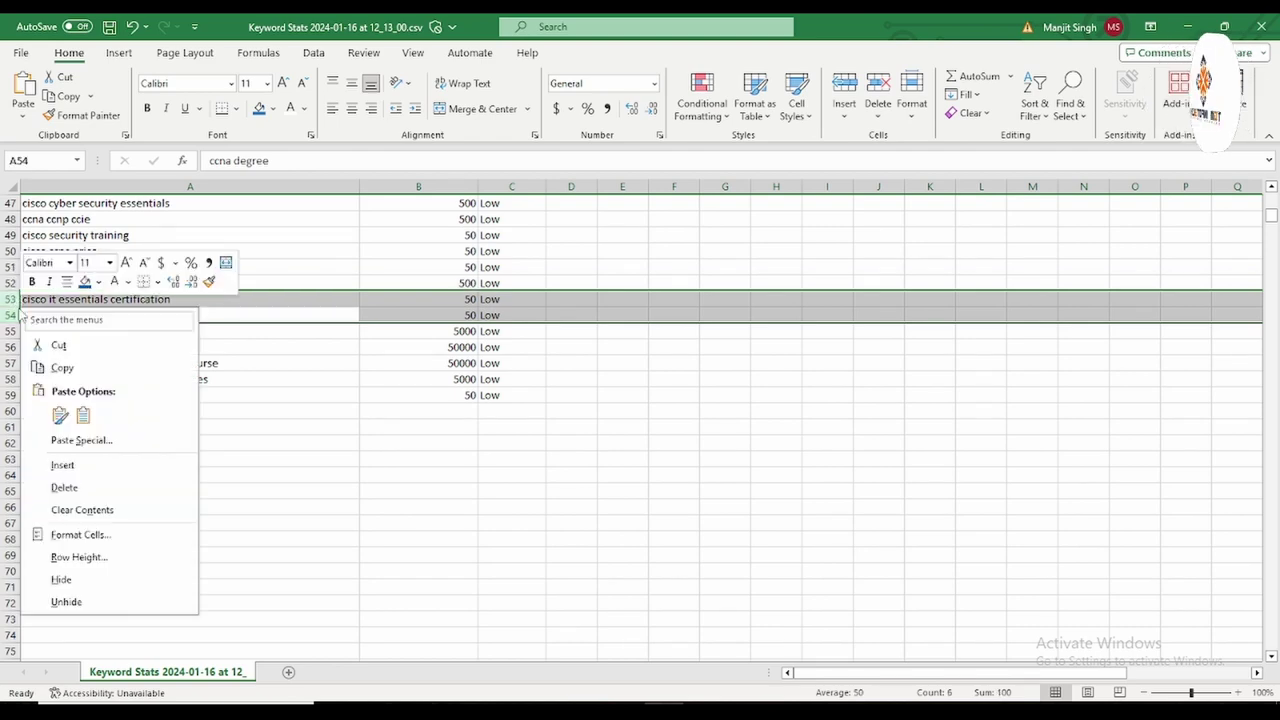
pyautogui.click(94, 484)
# Delete the consecutive keyword rows from "pluralsight cisco" through "cisco ccna ccnp".
pyautogui.scroll(1, 239, 442)
pyautogui.scroll(4, 239, 442)
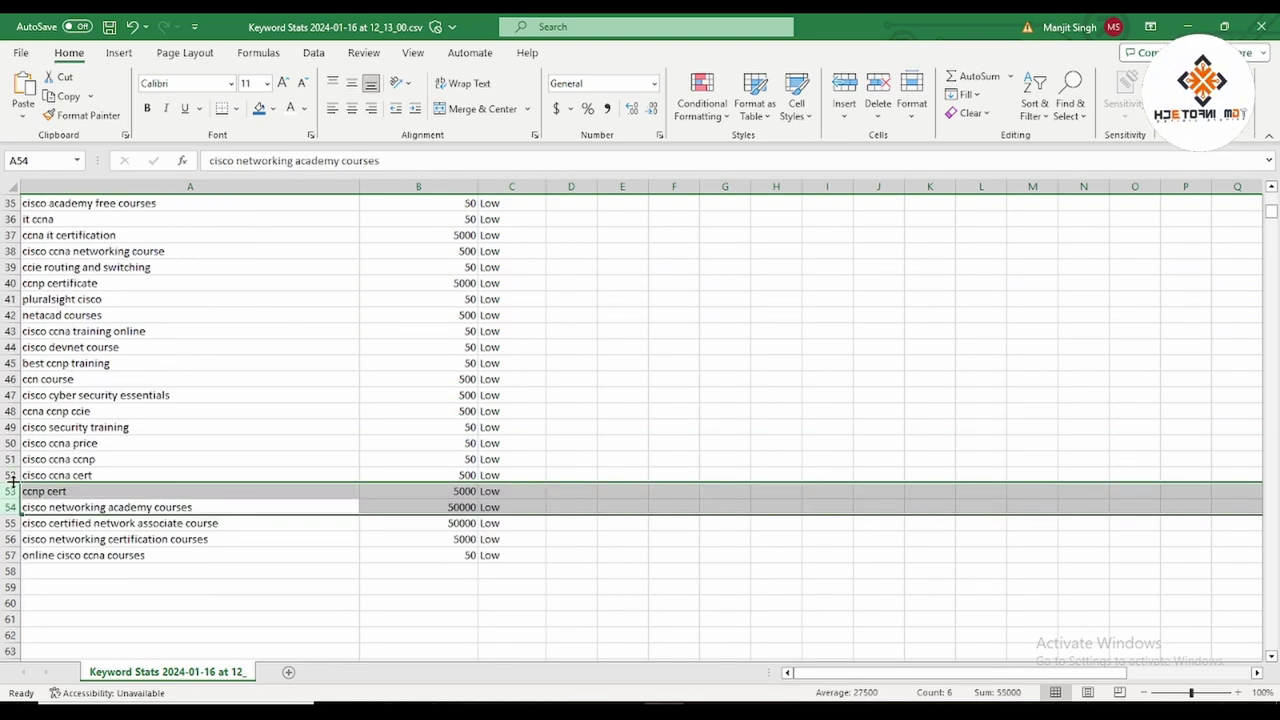
pyautogui.moveTo(10, 475); pyautogui.dragTo(5, 363)
pyautogui.click(26, 411)
pyautogui.moveTo(10, 461); pyautogui.dragTo(3, 315)
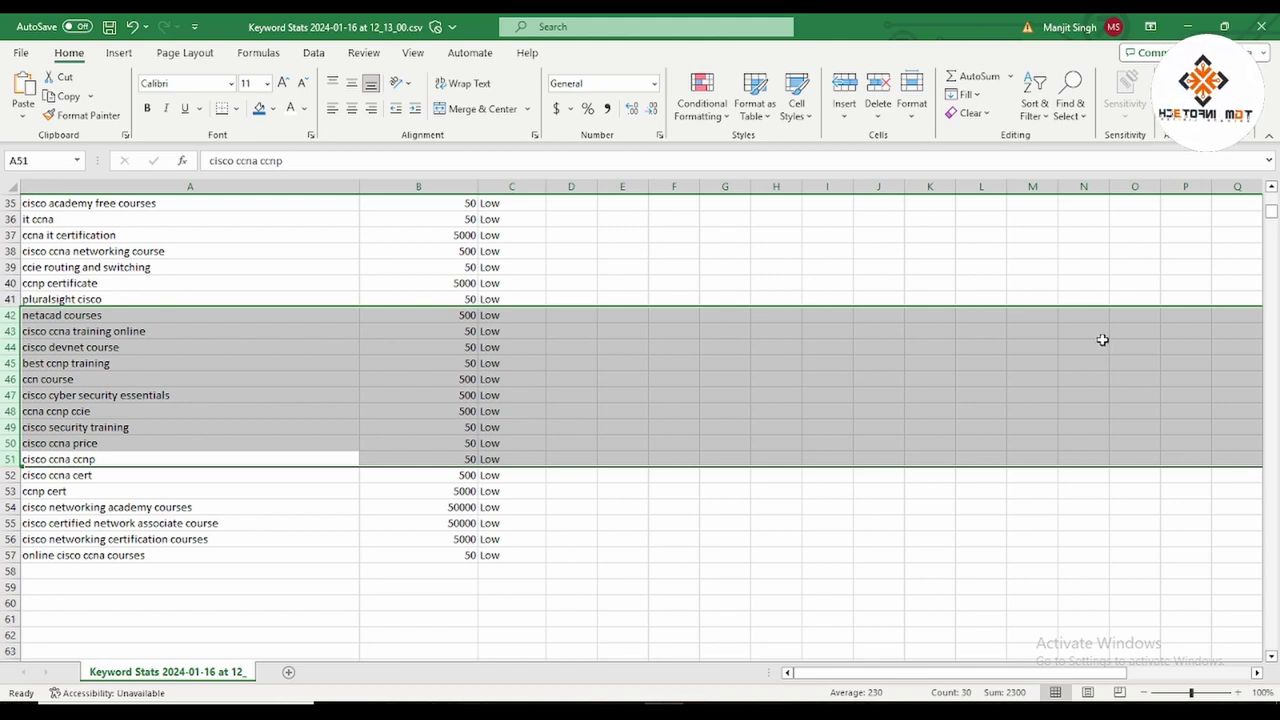
pyautogui.keyDown('shift'); pyautogui.click(10, 299); pyautogui.keyUp('shift')
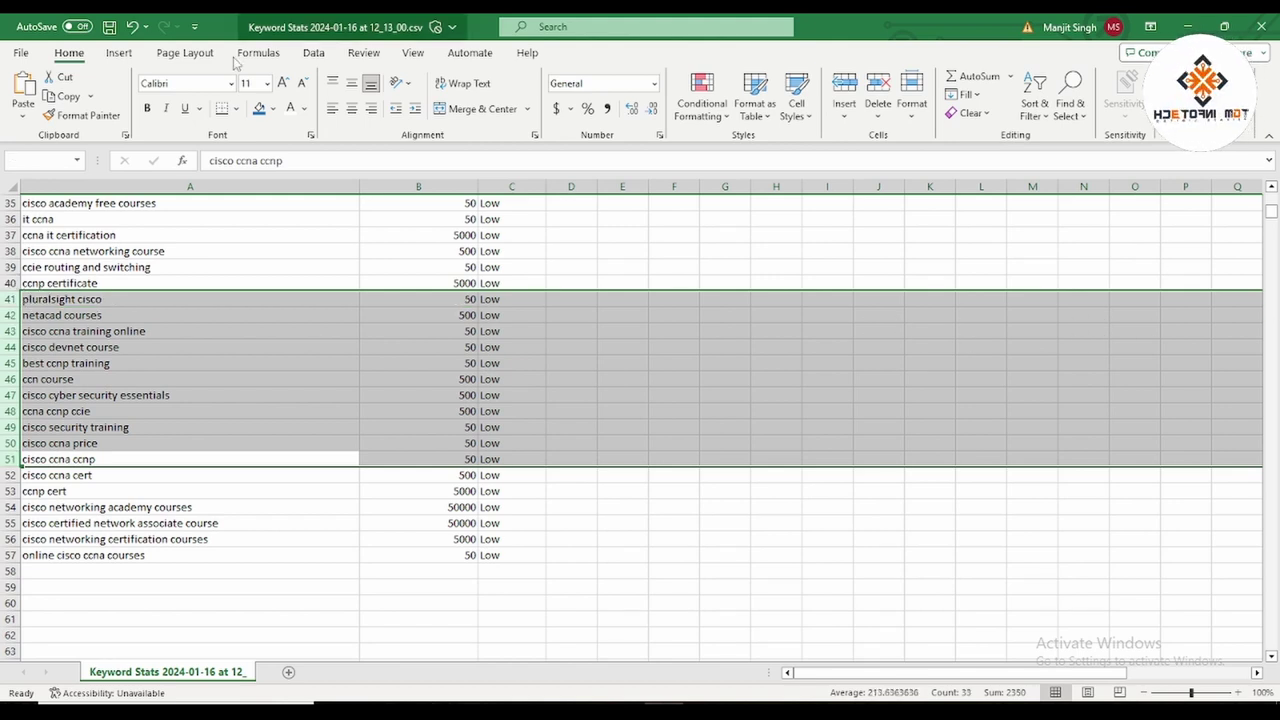
pyautogui.rightClick(10, 325)
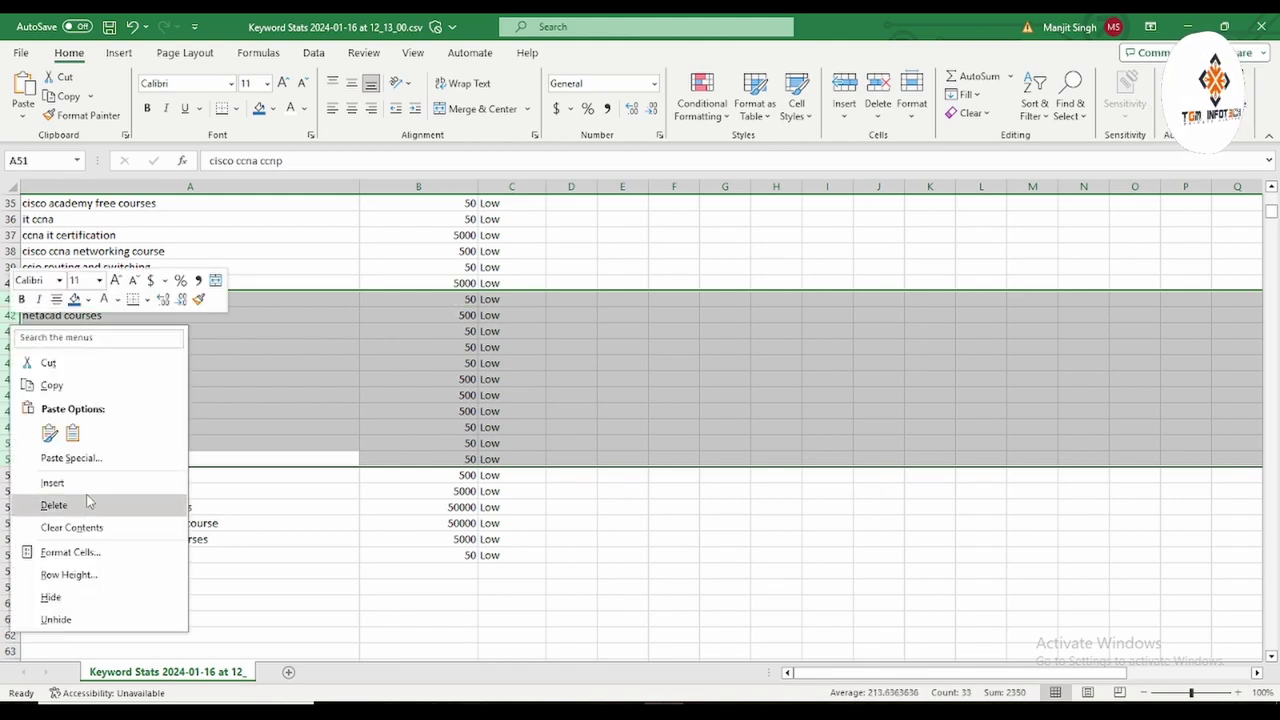
pyautogui.click(80, 500)
# Delete the two keyword rows "cisco ccna networking course" and "ccie routing and switching", just above "ccnp certificate".
pyautogui.scroll(2, 480, 364)
pyautogui.moveTo(10, 363); pyautogui.dragTo(12, 342)
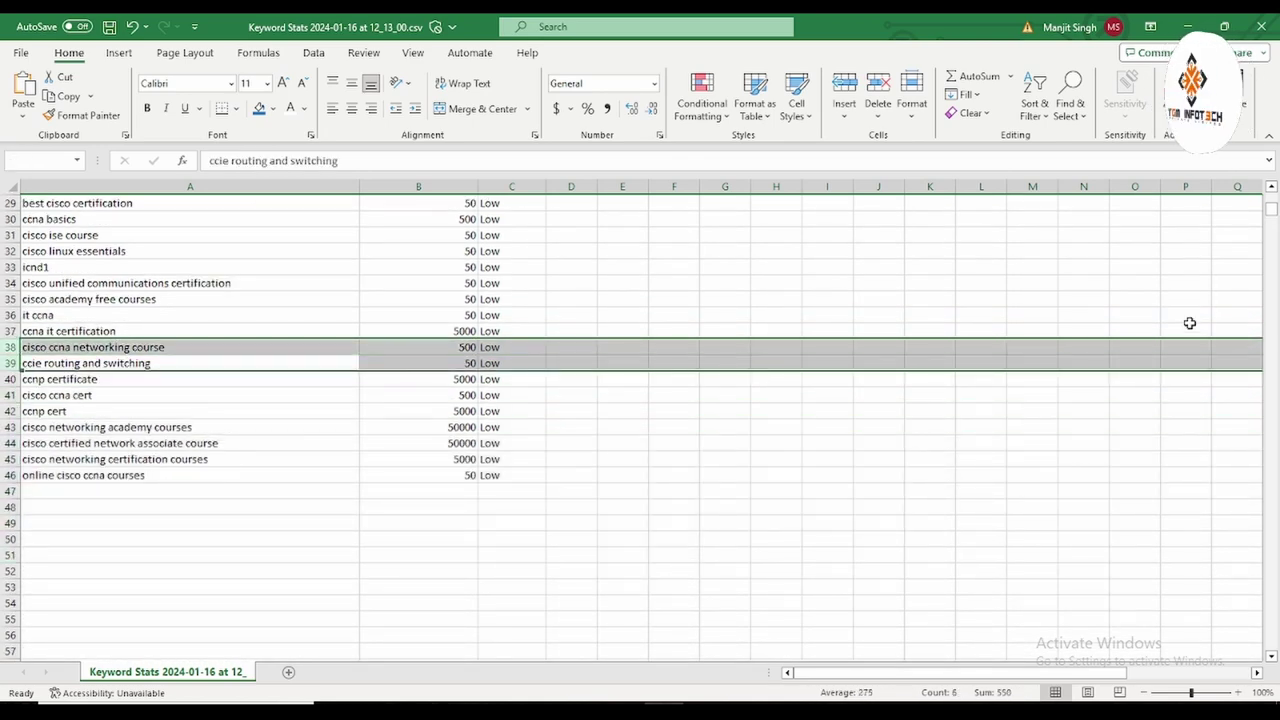
pyautogui.rightClick(10, 363)
pyautogui.click(60, 538)
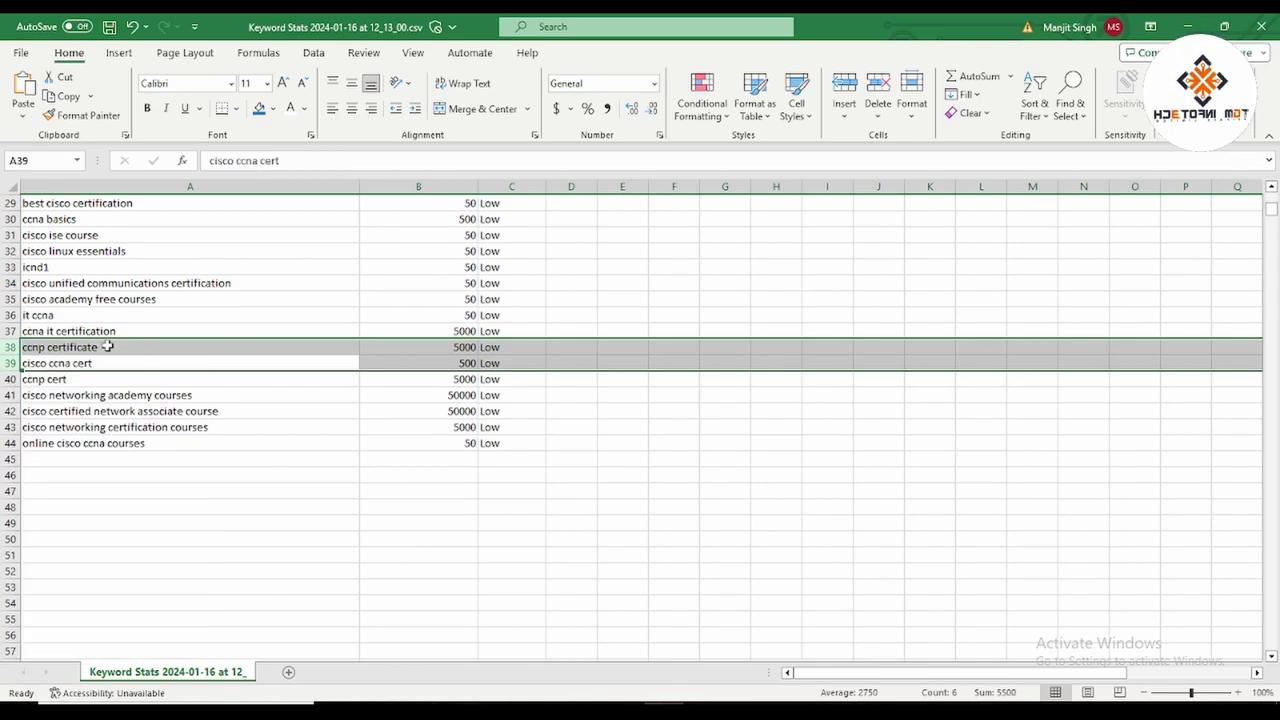
# Delete the consecutive keyword rows from "cisco ccna 1" through "it ccna", just above "ccna it certification".
pyautogui.moveTo(8, 315); pyautogui.dragTo(12, 345)
pyautogui.rightClick(8, 379)
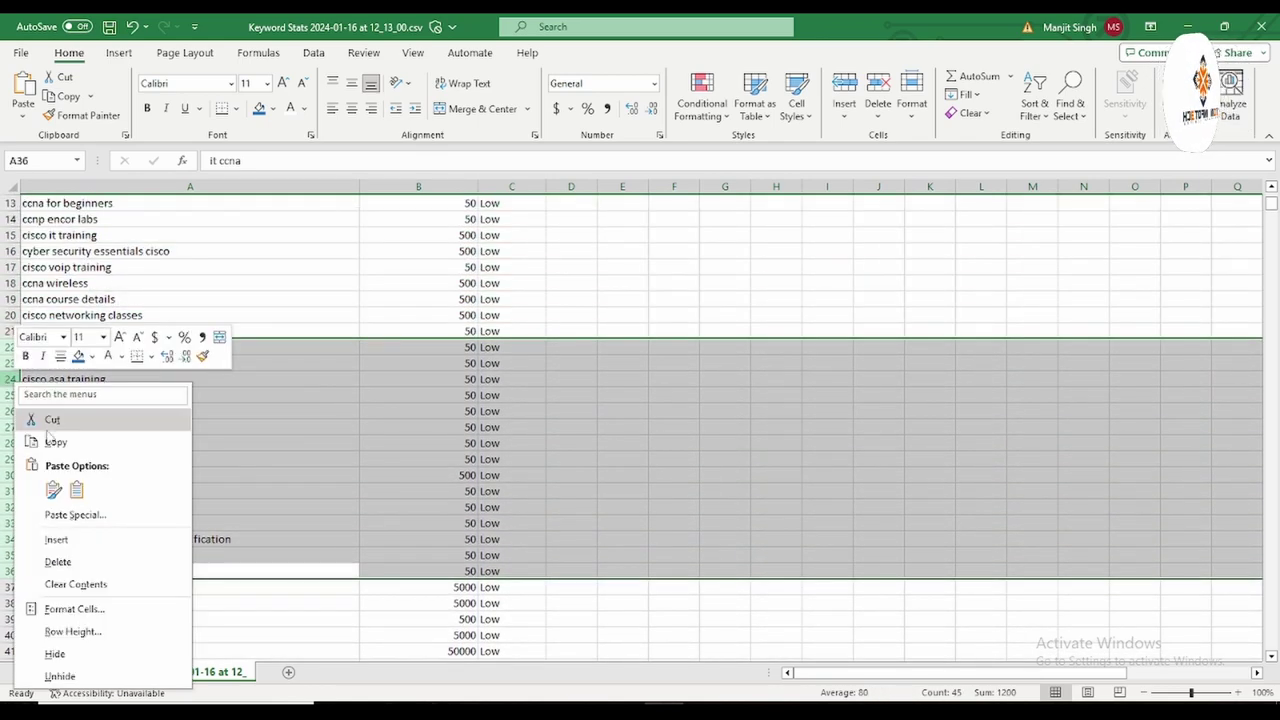
pyautogui.click(60, 561)
# Delete the consecutive keyword rows from "ccnp encor labs" through "cisco online learning".
pyautogui.moveTo(8, 331); pyautogui.dragTo(12, 413)
pyautogui.rightClick(15, 449)
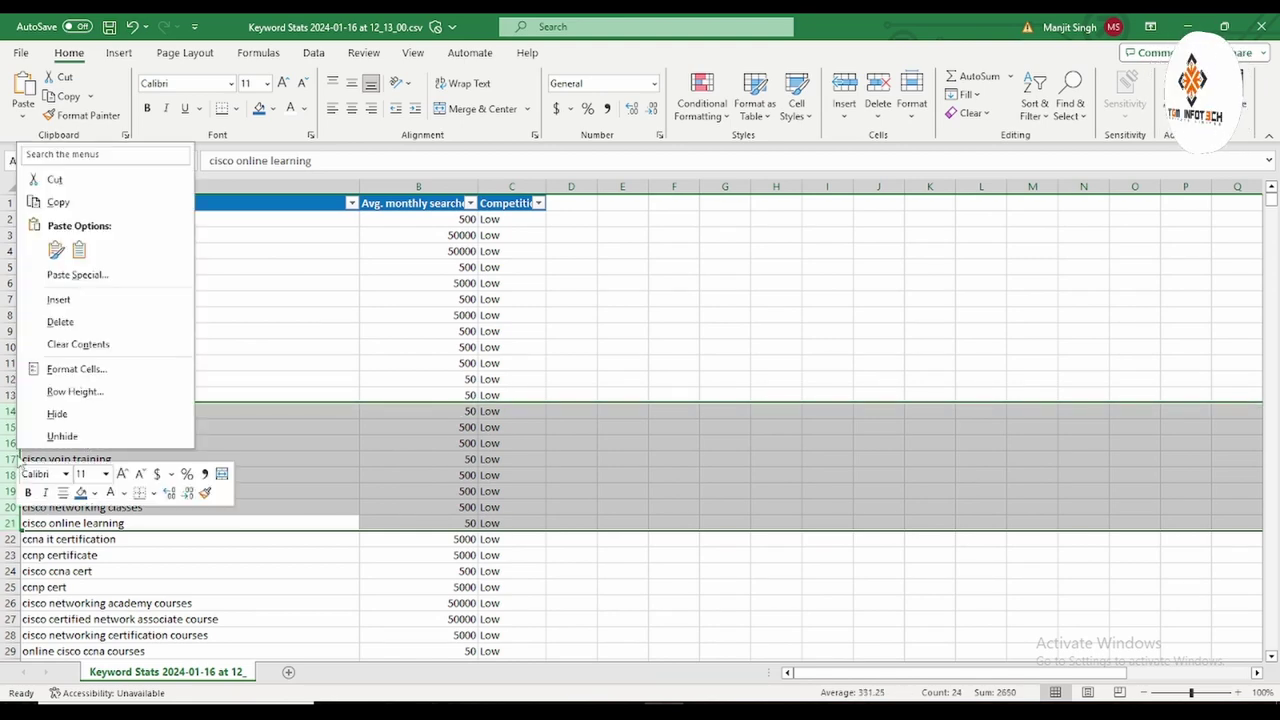
pyautogui.click(60, 321)
pyautogui.click(680, 456)
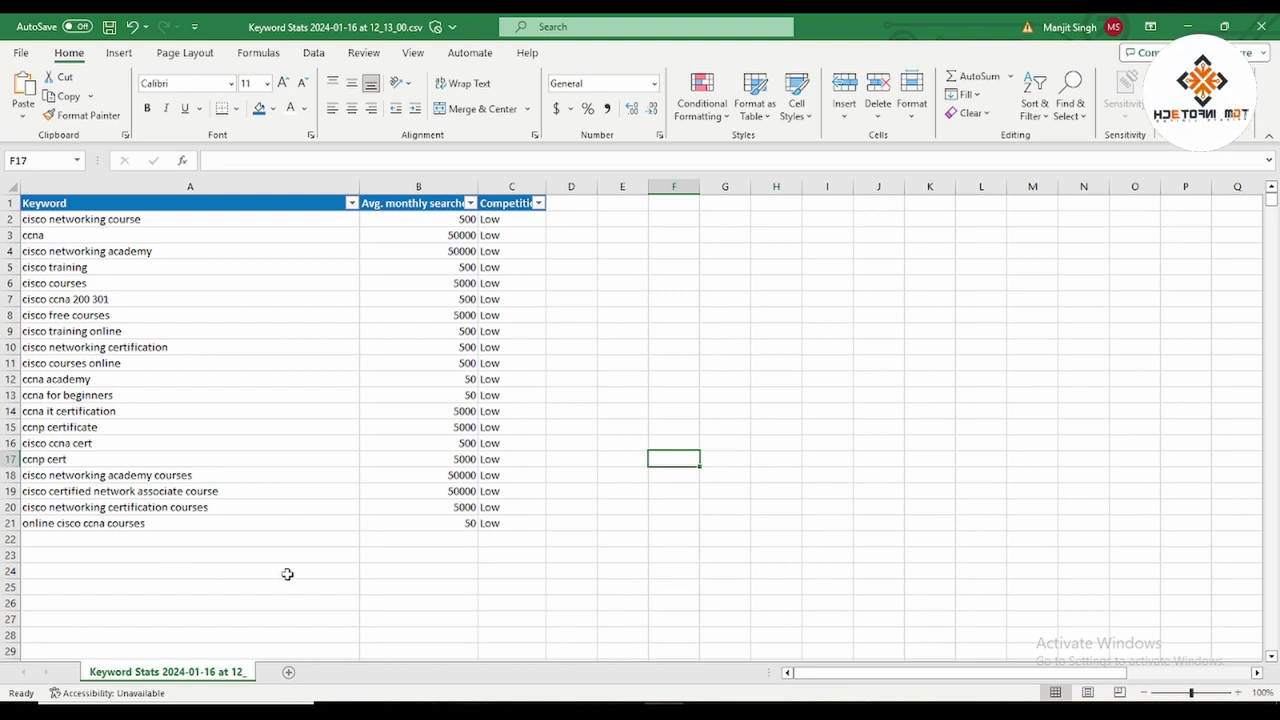
# Delete the two keyword rows "ccna academy" and "ccna for beginners", which have 50 average monthly searches.
pyautogui.click(455, 396)
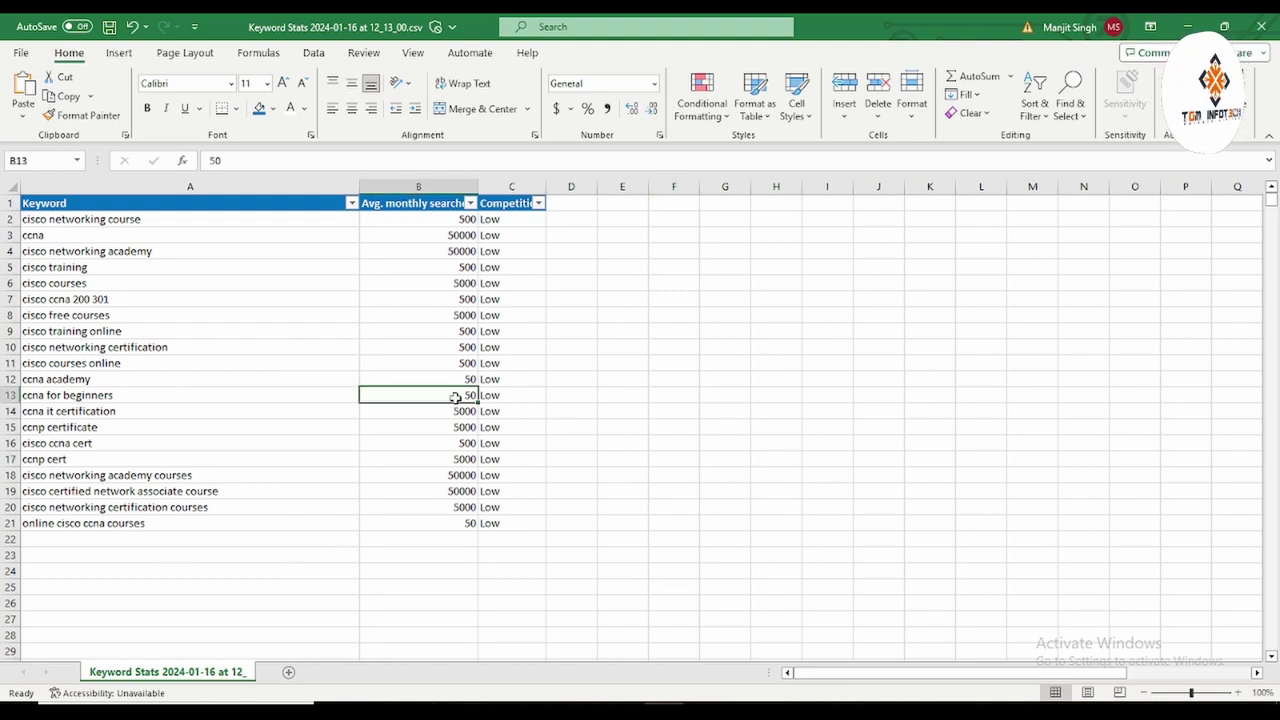
pyautogui.click(11, 395)
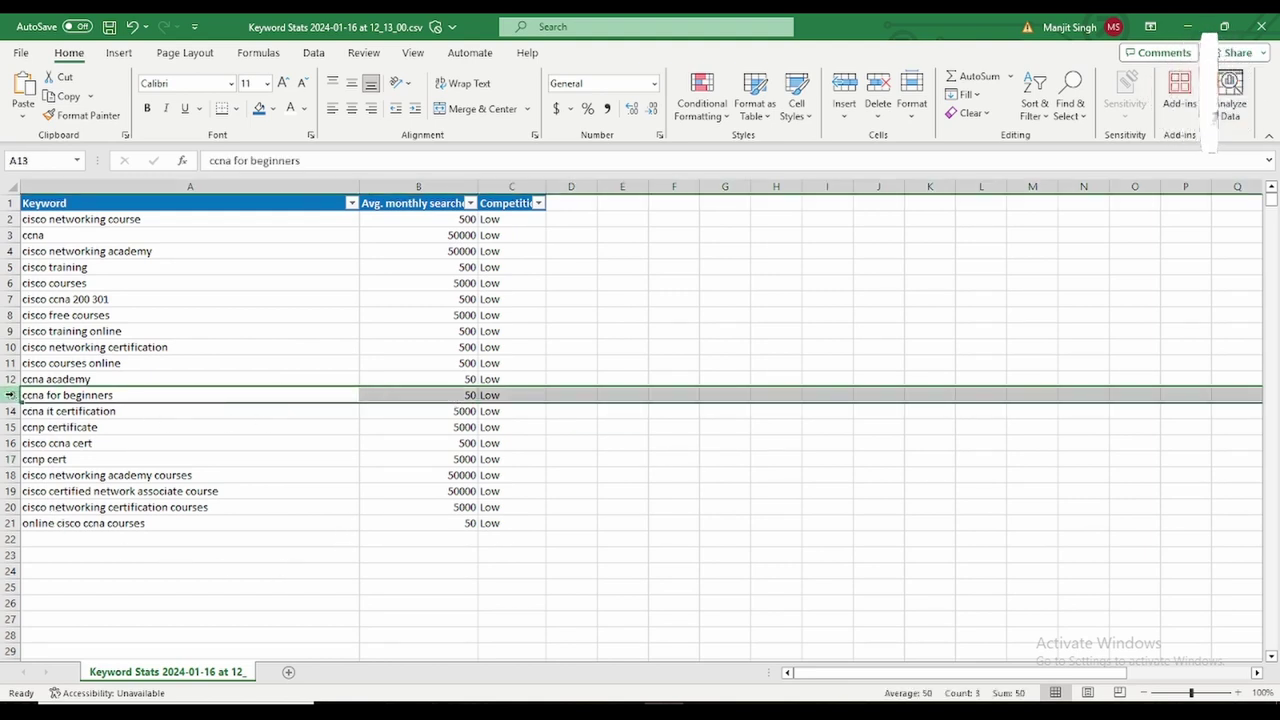
pyautogui.moveTo(11, 395); pyautogui.dragTo(11, 379)
pyautogui.rightClick(12, 381)
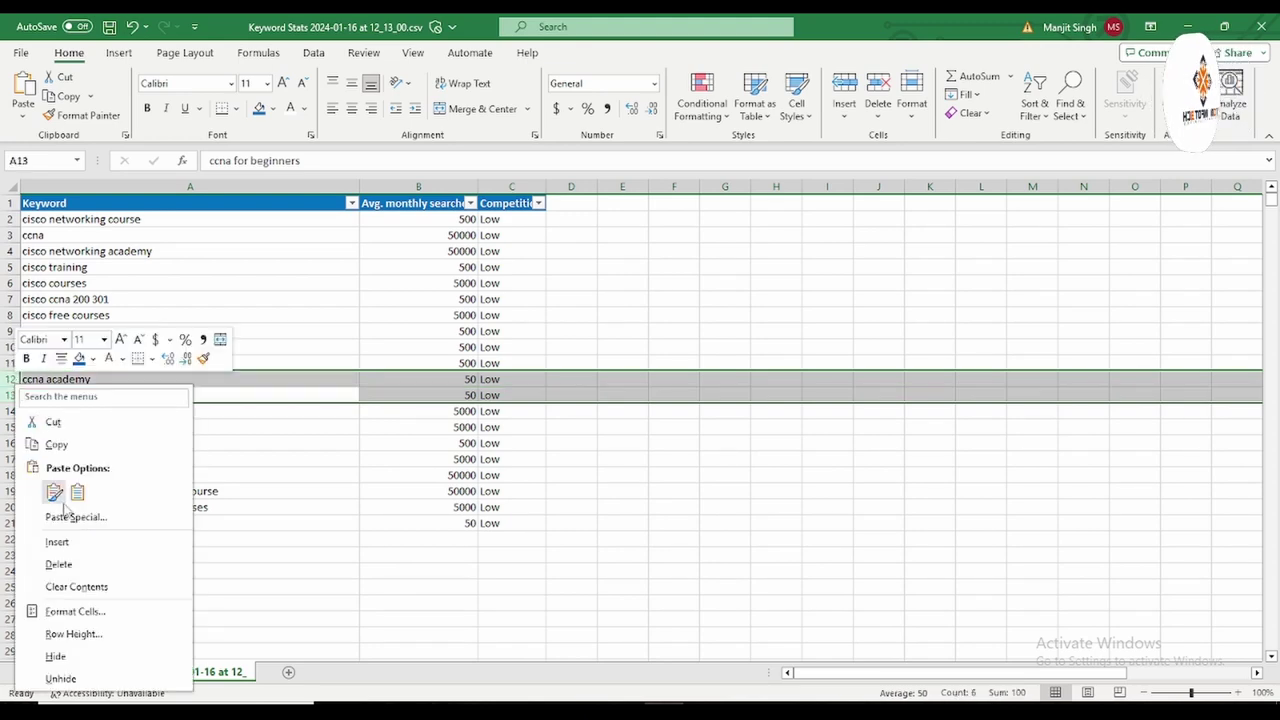
pyautogui.click(60, 566)
pyautogui.click(629, 503)
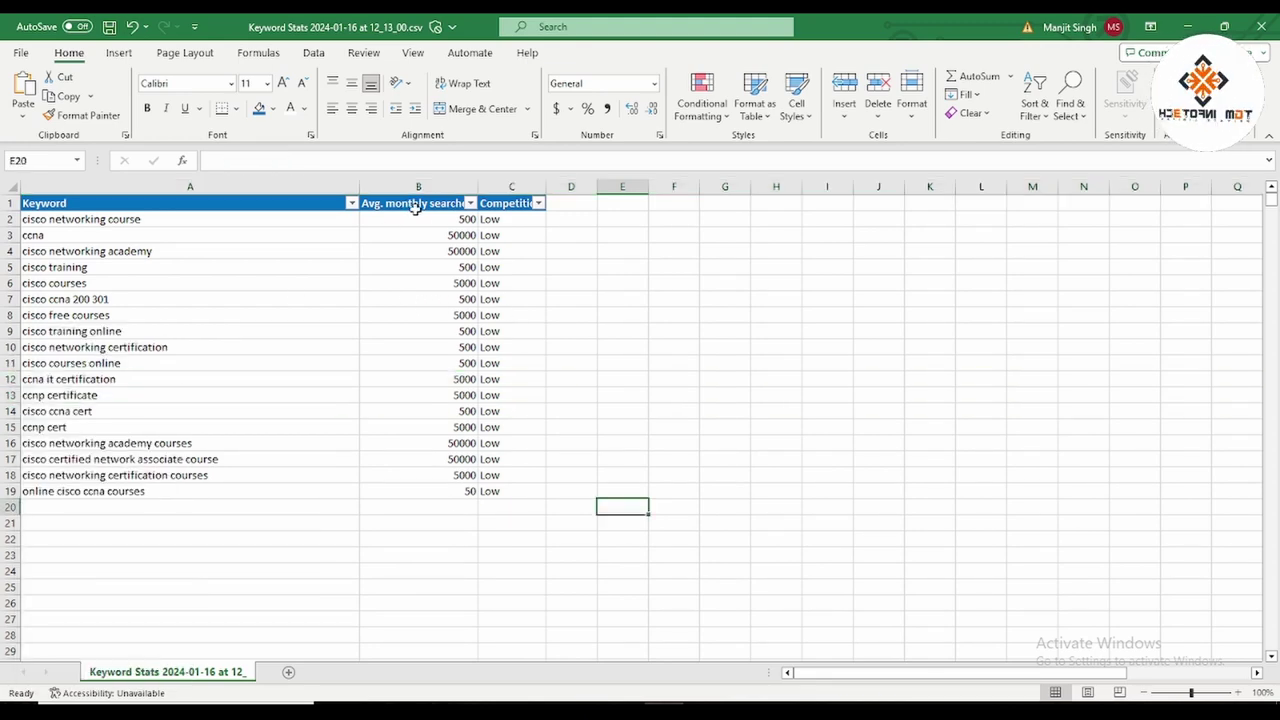
# Delete the last keyword row, "online cisco ccna courses".
pyautogui.click(9, 491)
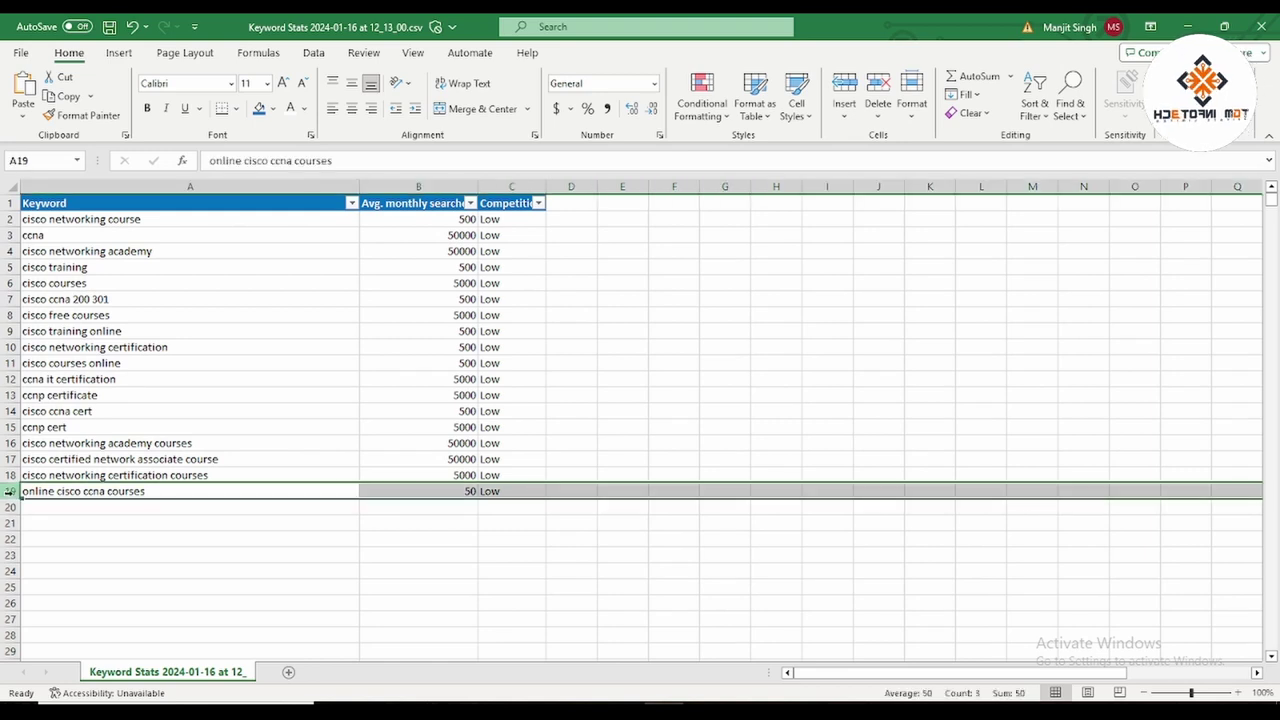
pyautogui.rightClick(10, 491)
pyautogui.click(710, 491)
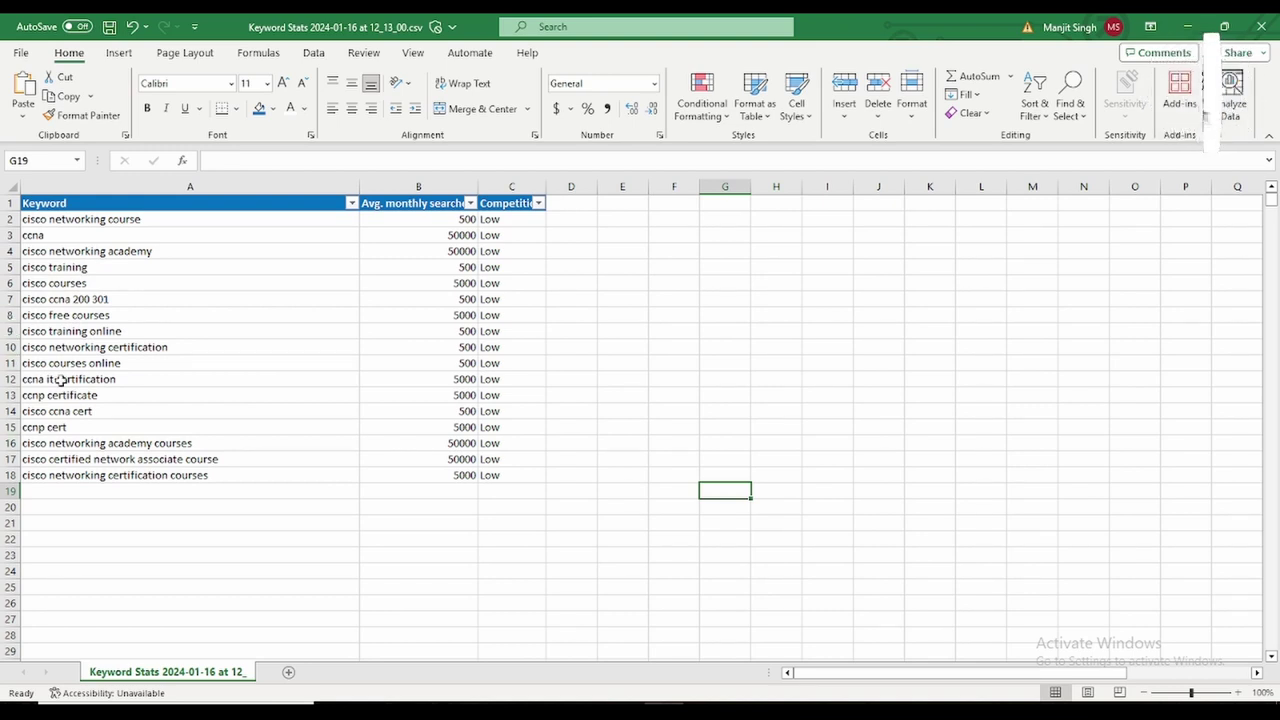
# Delete the three consecutive keyword rows from "ccnp certificate" through "ccnp cert".
pyautogui.click(6, 427)
pyautogui.moveTo(9, 427); pyautogui.dragTo(6, 395)
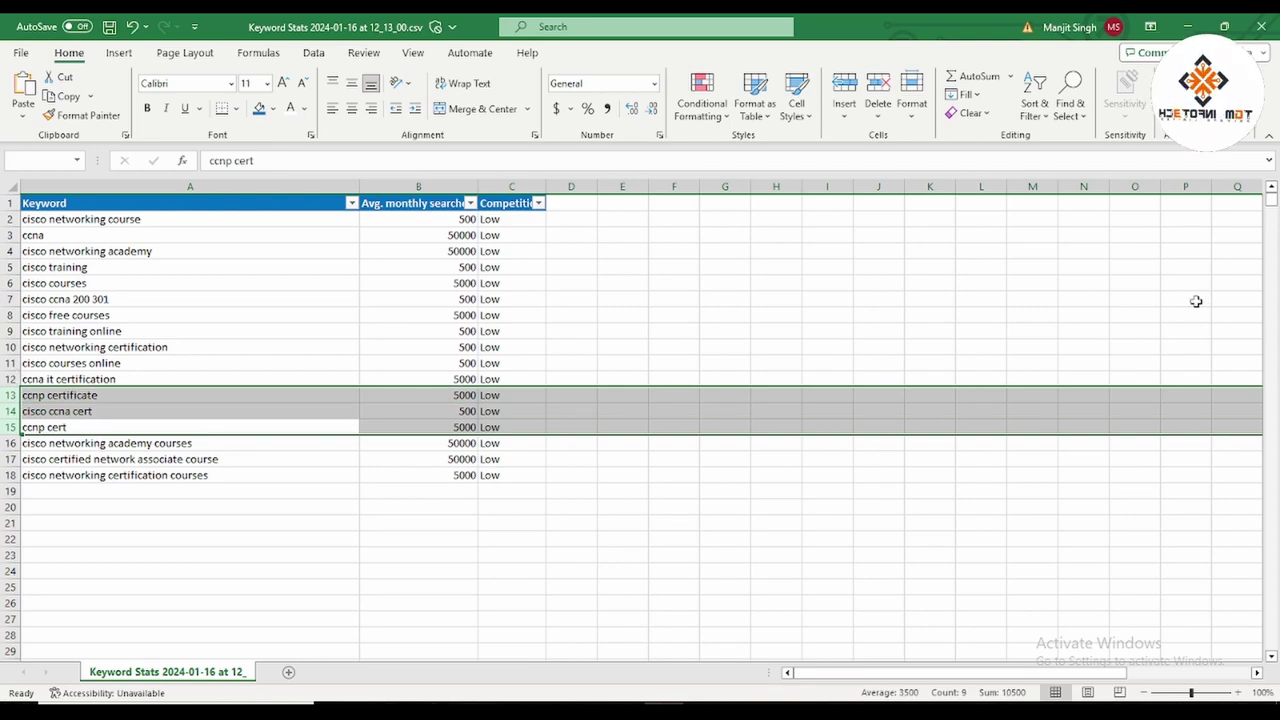
pyautogui.rightClick(14, 404)
pyautogui.click(76, 282)
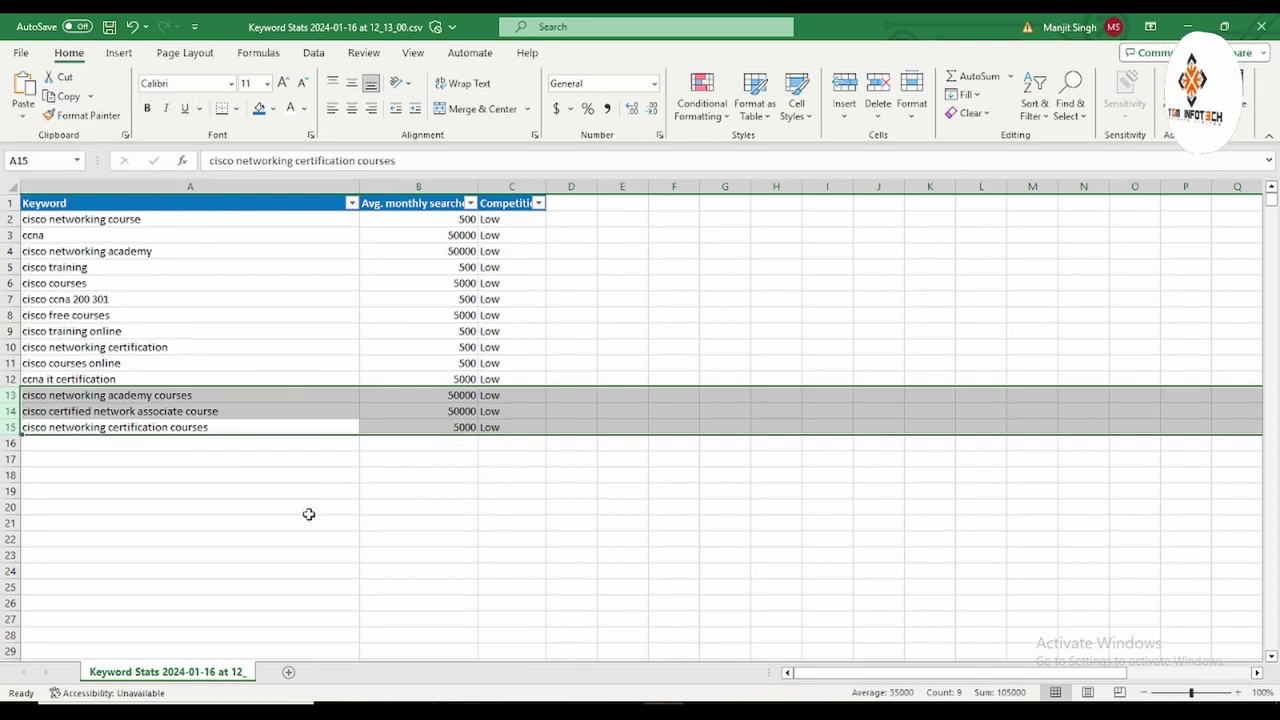
pyautogui.click(309, 511)
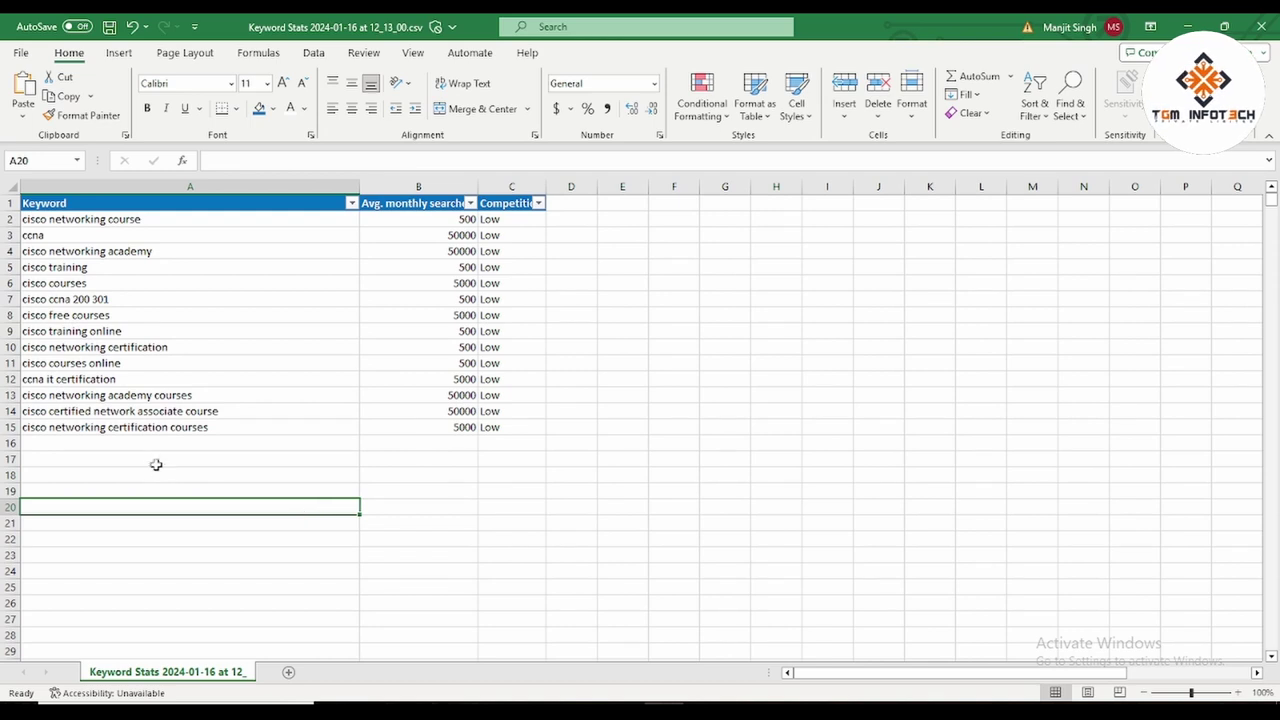
# Delete the keyword row "cisco networking academy courses", just below "ccna it certification".
pyautogui.click(155, 398)
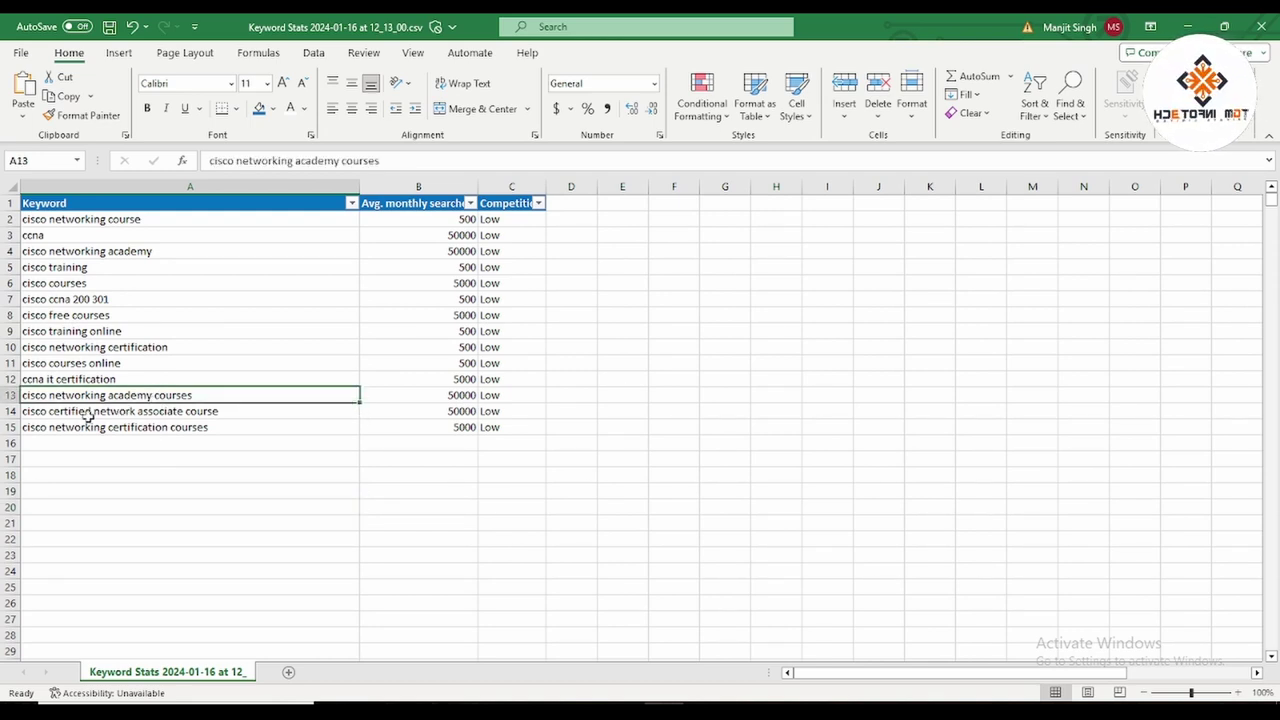
pyautogui.click(6, 395)
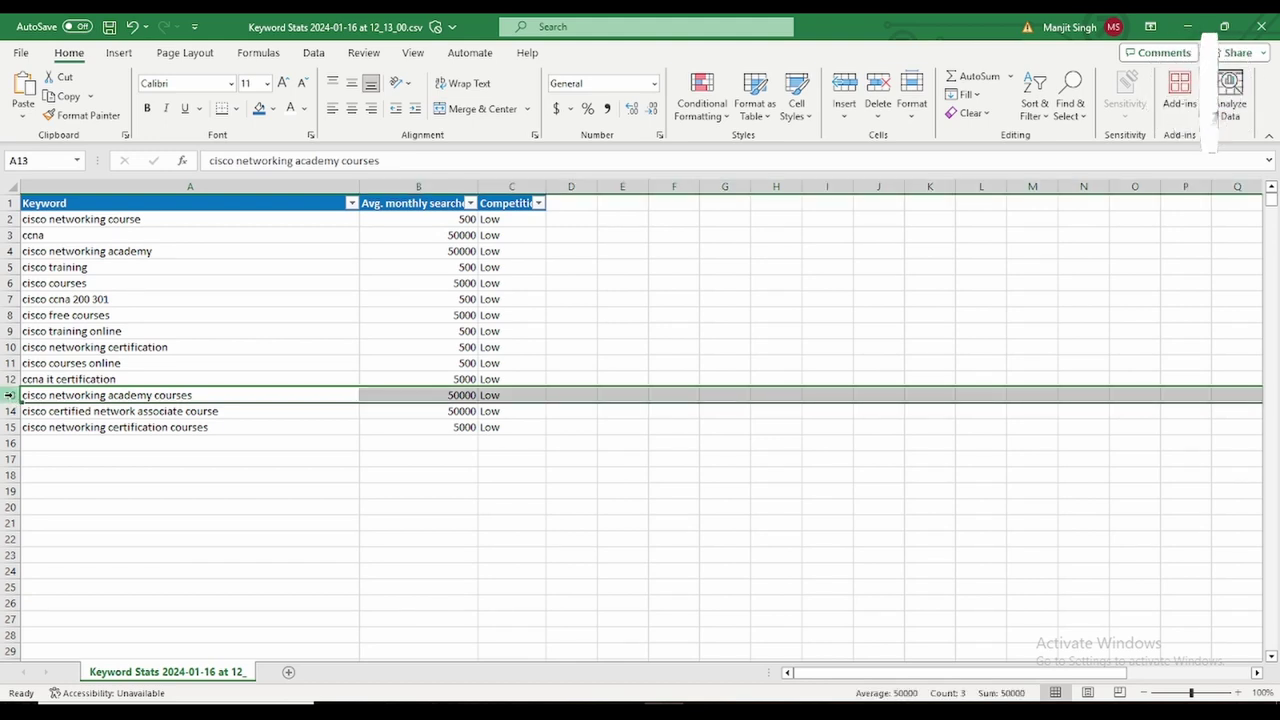
pyautogui.rightClick(7, 396)
pyautogui.click(58, 268)
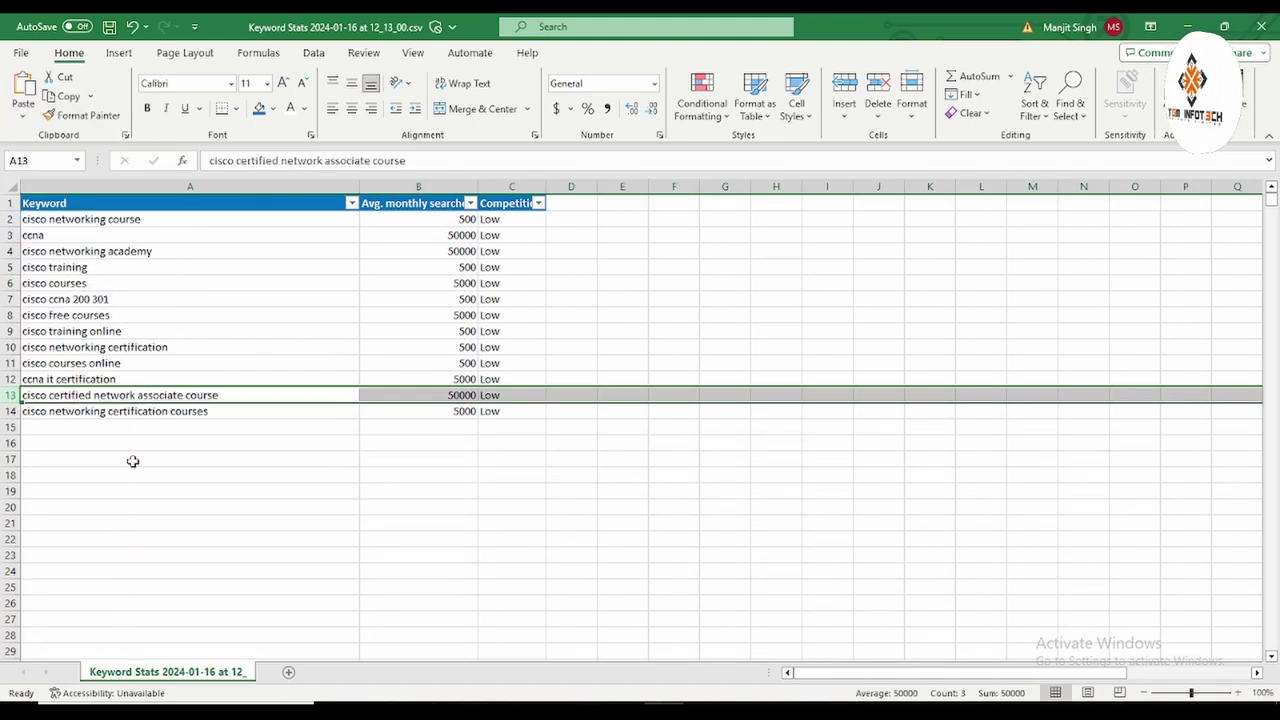
pyautogui.click(157, 462)
# Delete the last keyword row, "cisco networking certification courses".
pyautogui.click(82, 398)
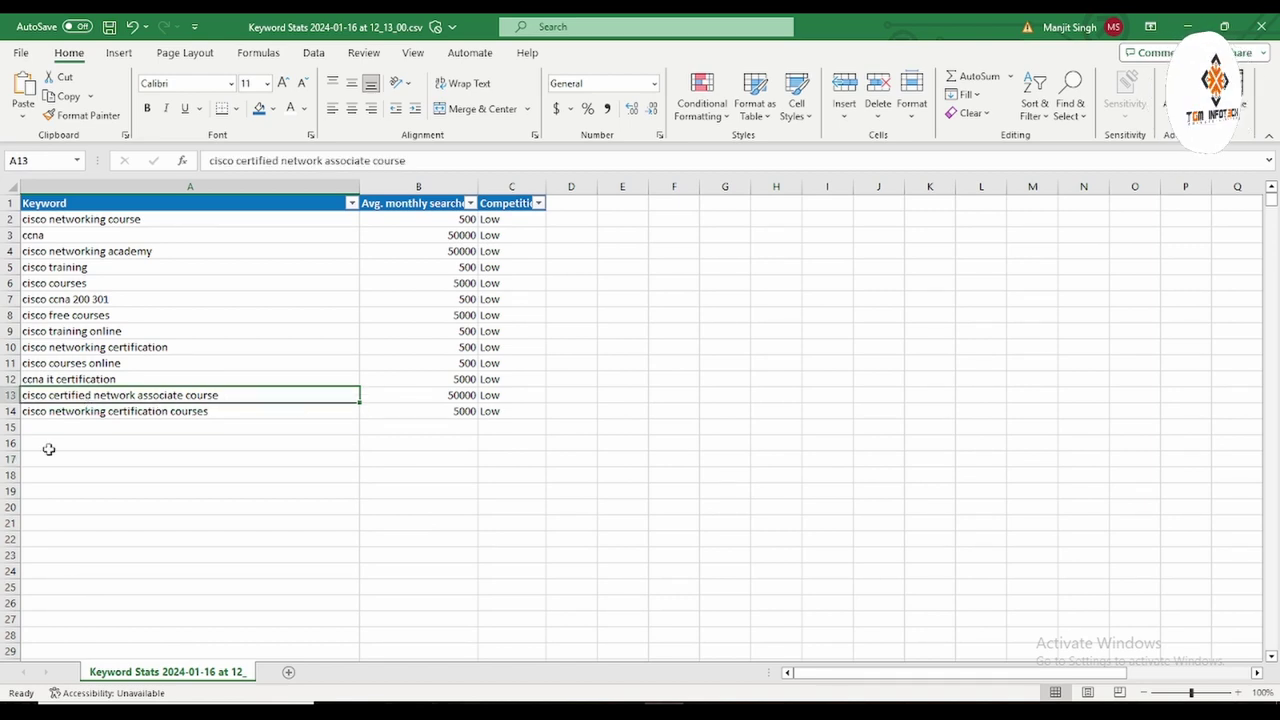
pyautogui.click(12, 413)
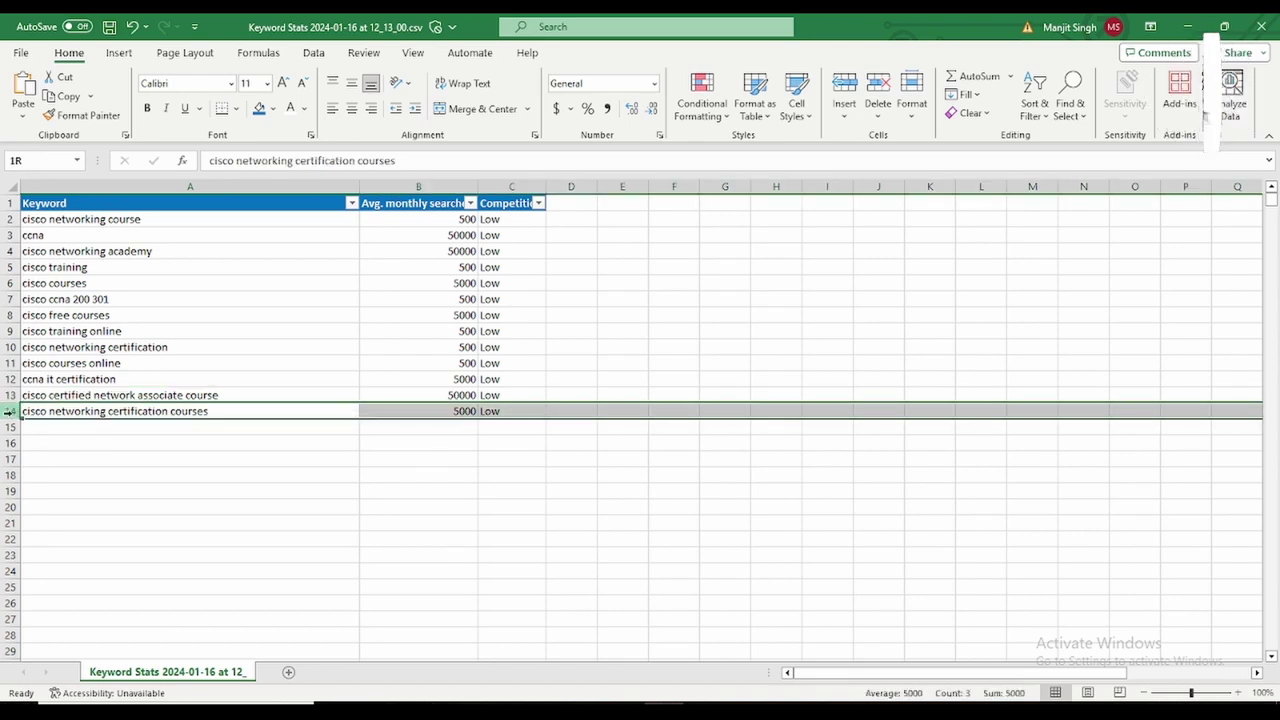
pyautogui.rightClick(12, 413)
pyautogui.click(70, 309)
pyautogui.click(300, 507)
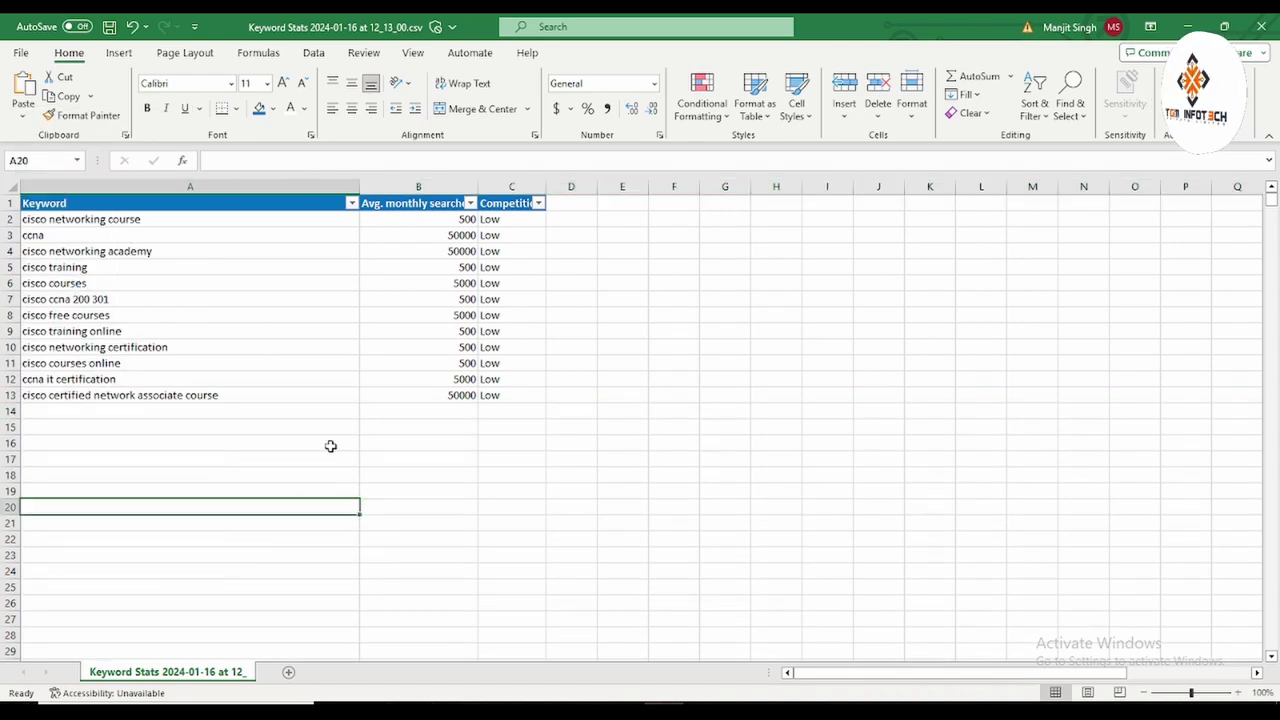
# Delete the keyword row "cisco networking certification", between "cisco training online" and "cisco courses online".
pyautogui.click(44, 366)
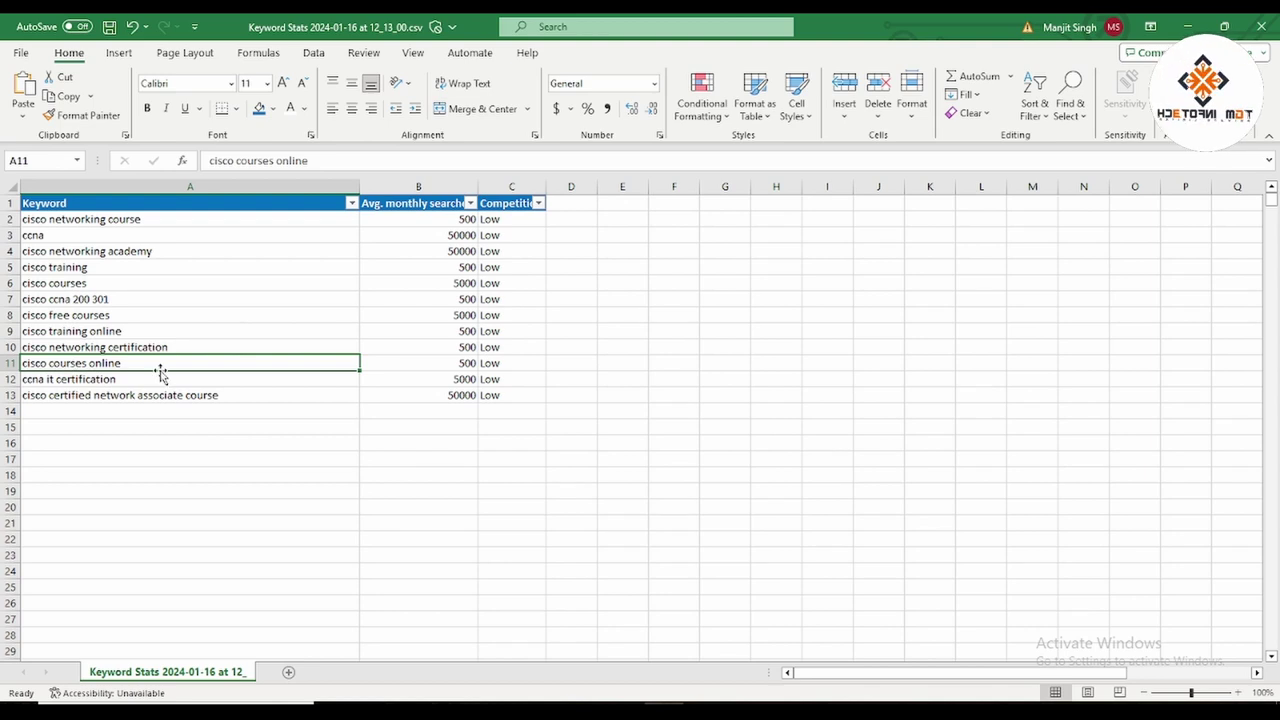
pyautogui.click(60, 344)
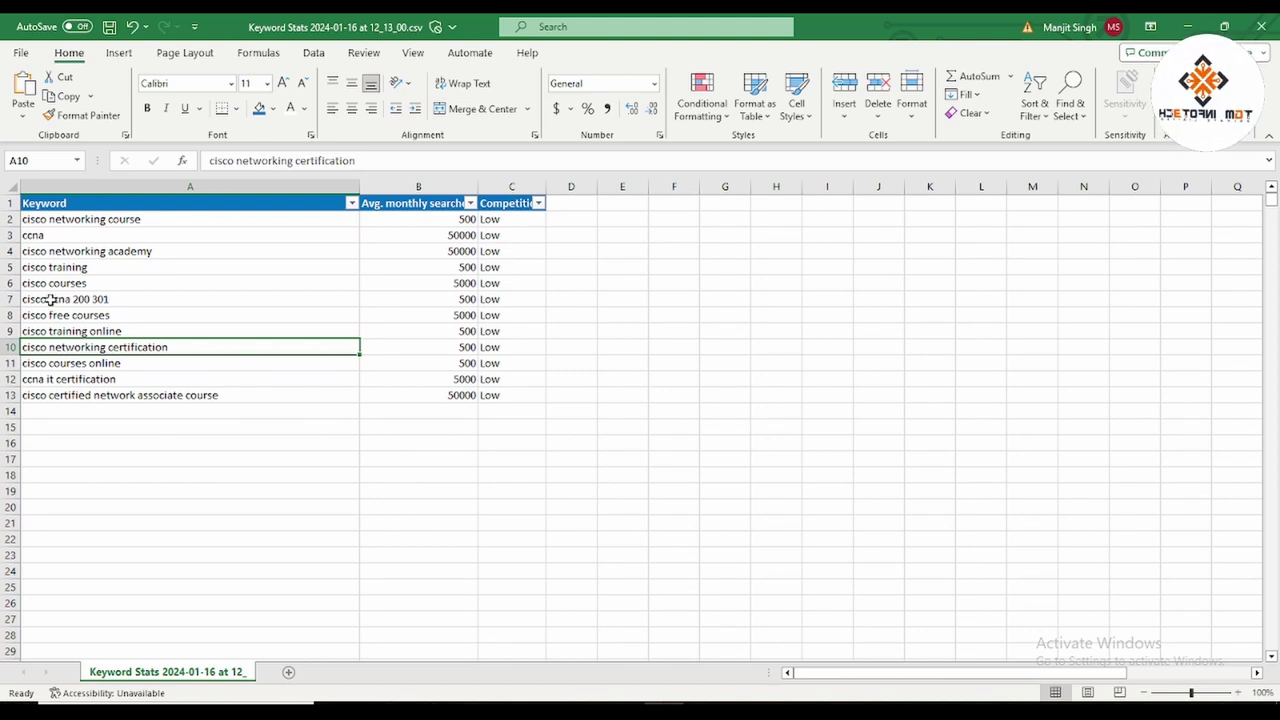
pyautogui.click(45, 237)
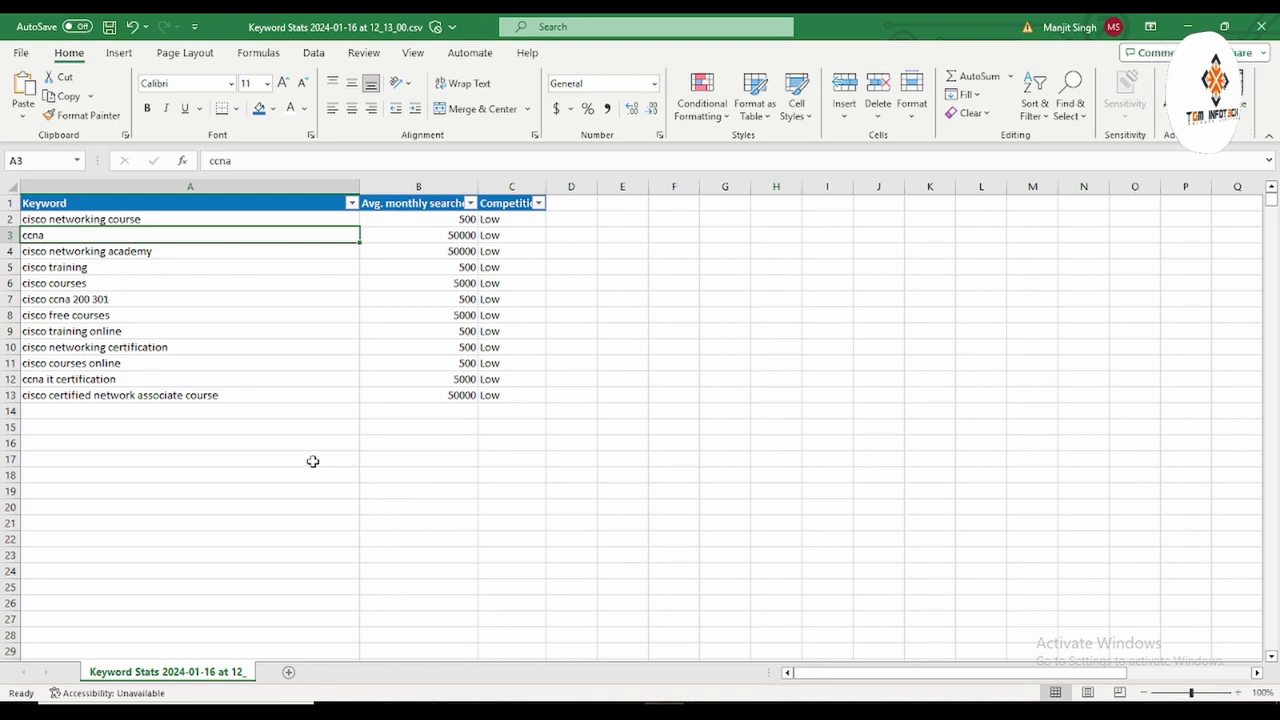
pyautogui.rightClick(10, 347)
pyautogui.click(49, 527)
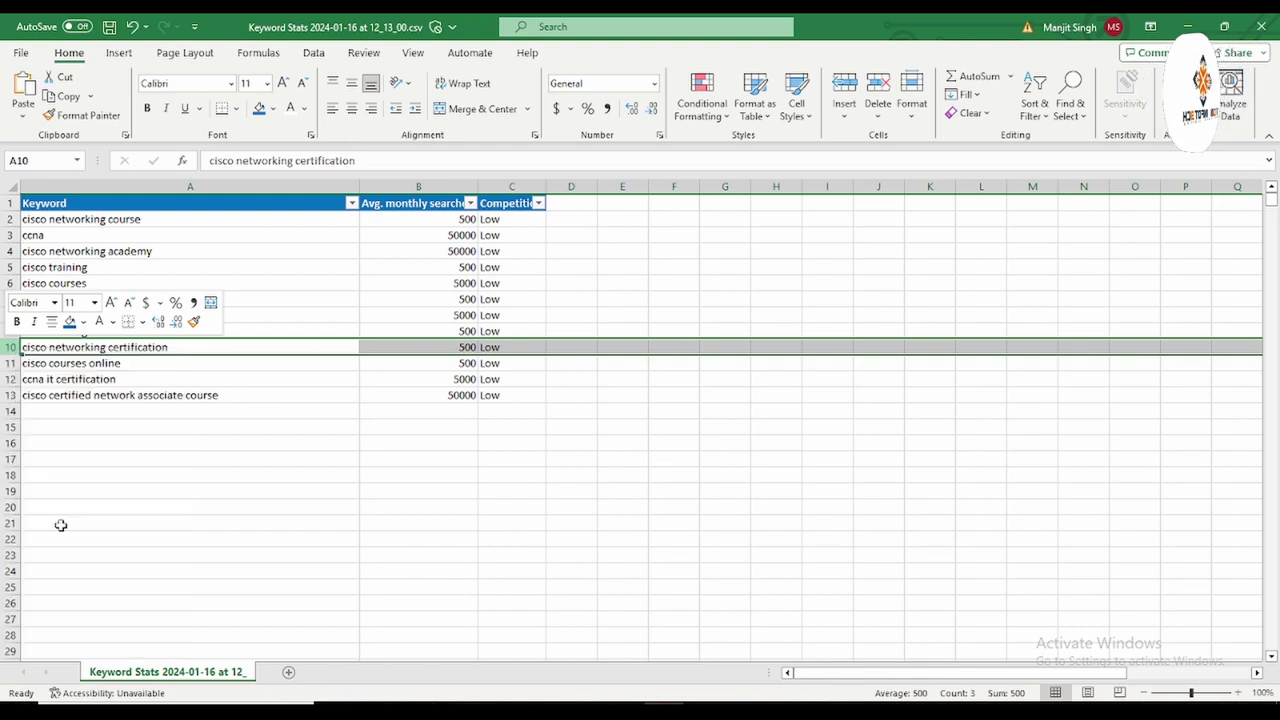
pyautogui.click(673, 507)
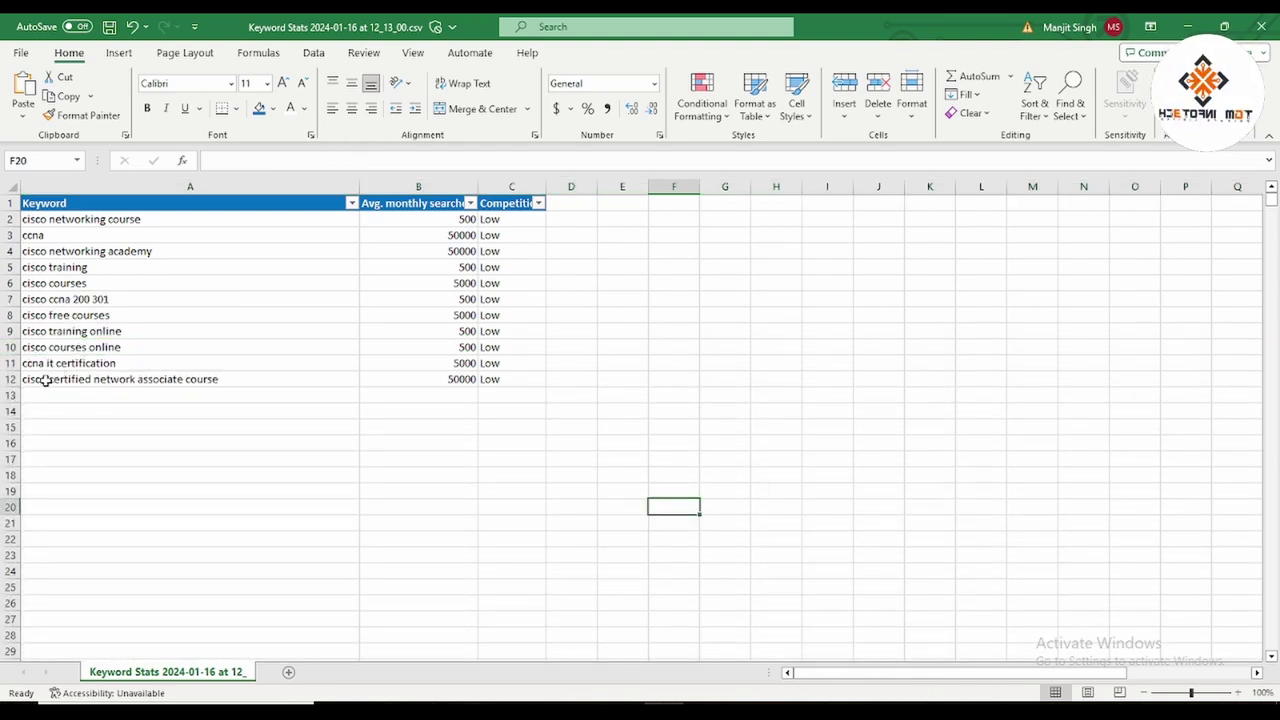
# Delete the keyword row "cisco certified network associate course" at the end of the list.
pyautogui.rightClick(14, 382)
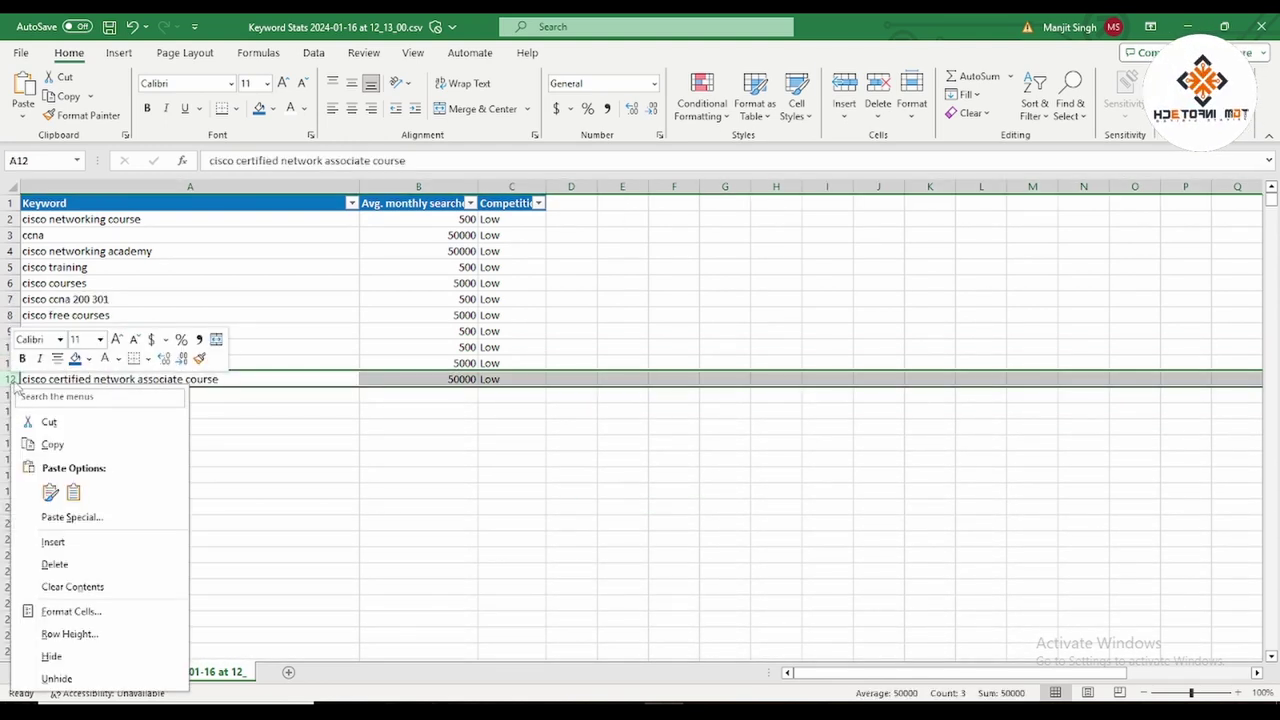
pyautogui.click(54, 564)
pyautogui.click(628, 426)
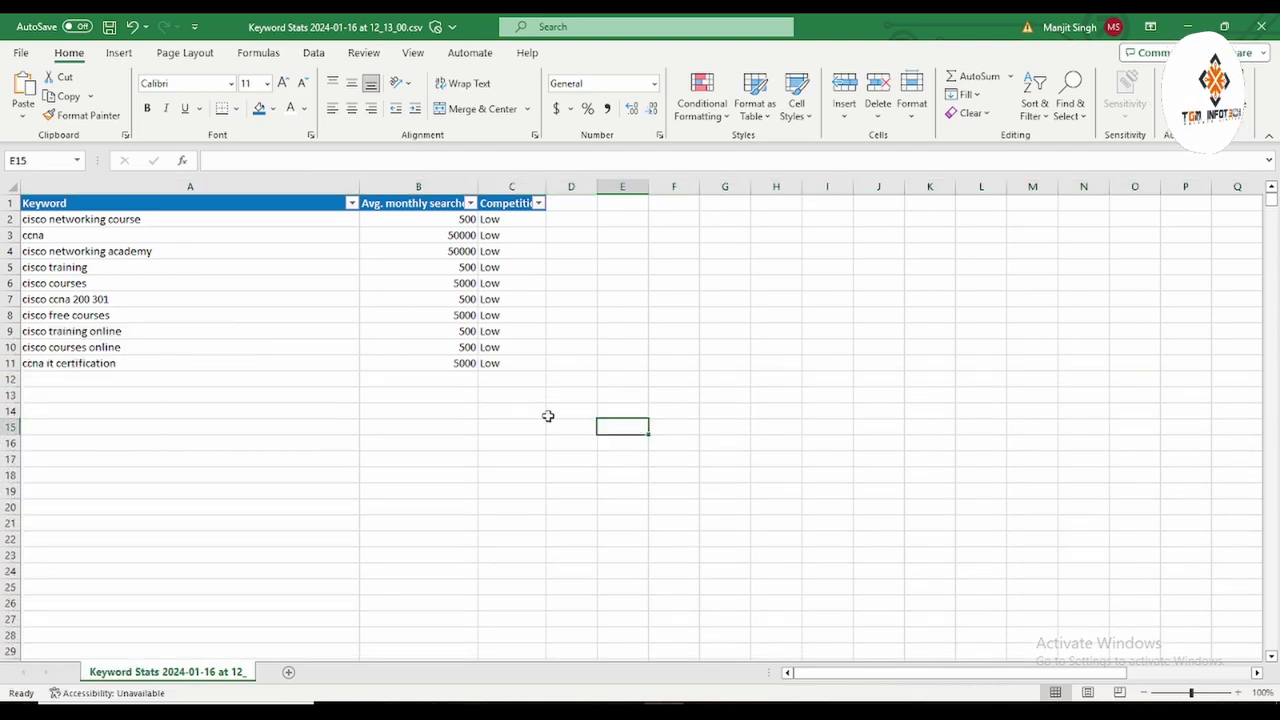
# Delete the keyword row "ccna it certification", directly below "cisco courses online".
pyautogui.moveTo(102, 220); pyautogui.dragTo(97, 363)
pyautogui.click(565, 423)
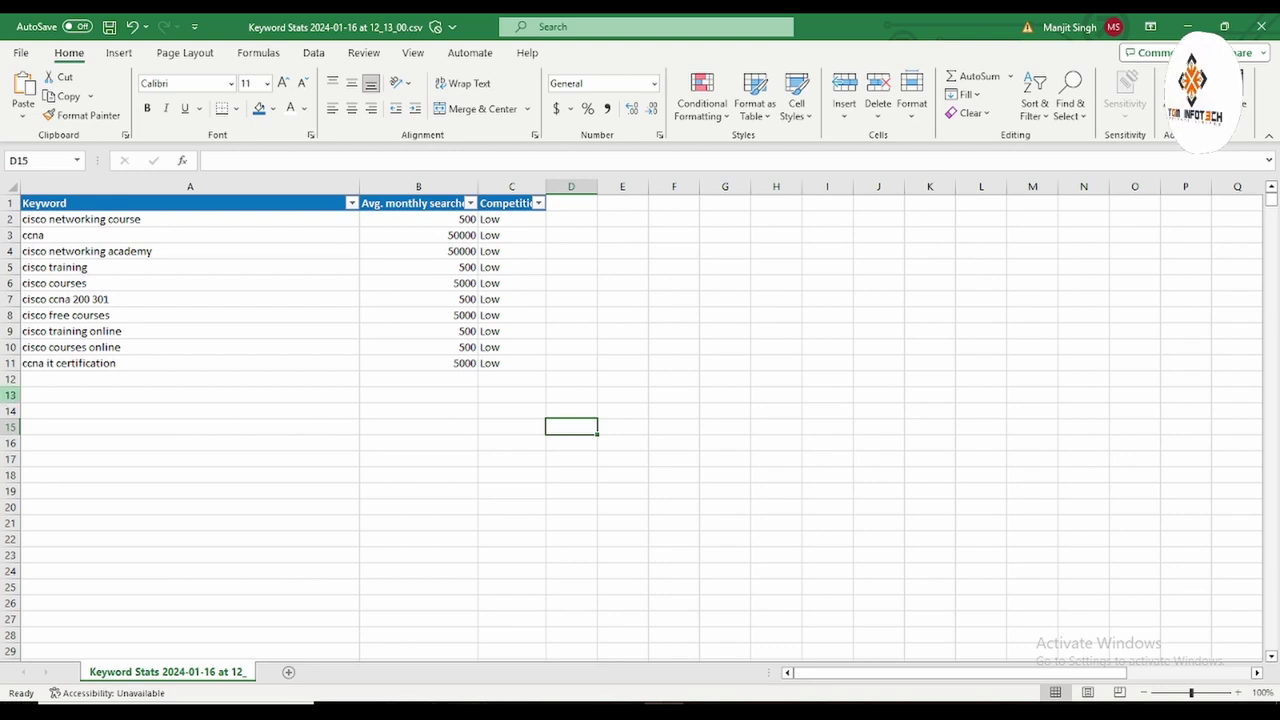
pyautogui.rightClick(11, 363)
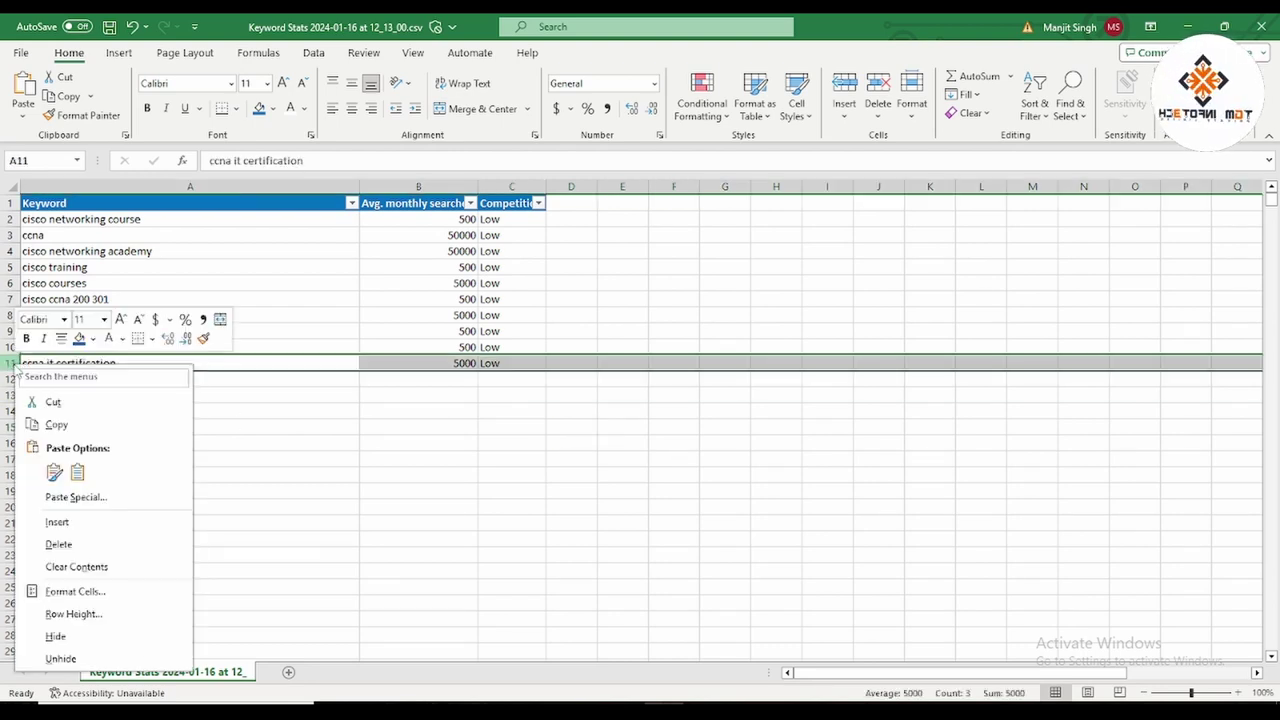
pyautogui.click(72, 544)
pyautogui.click(665, 475)
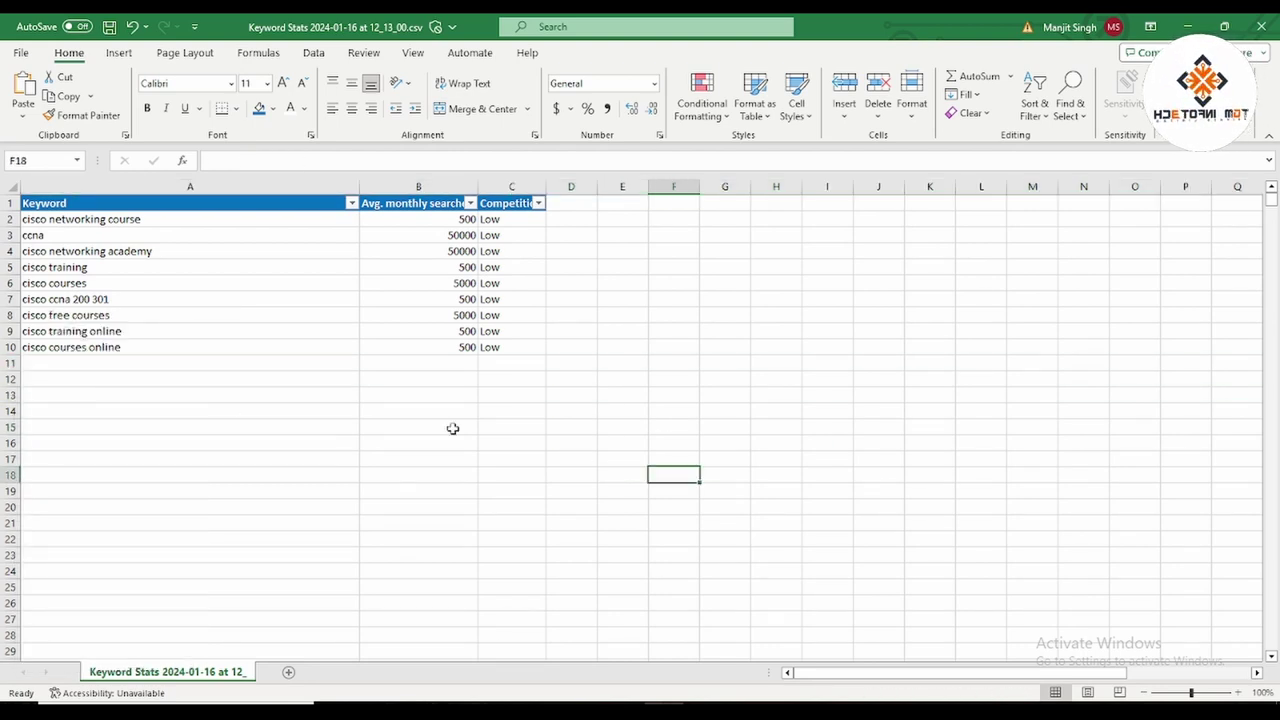
pyautogui.moveTo(89, 222); pyautogui.dragTo(93, 350)
pyautogui.click(529, 369)
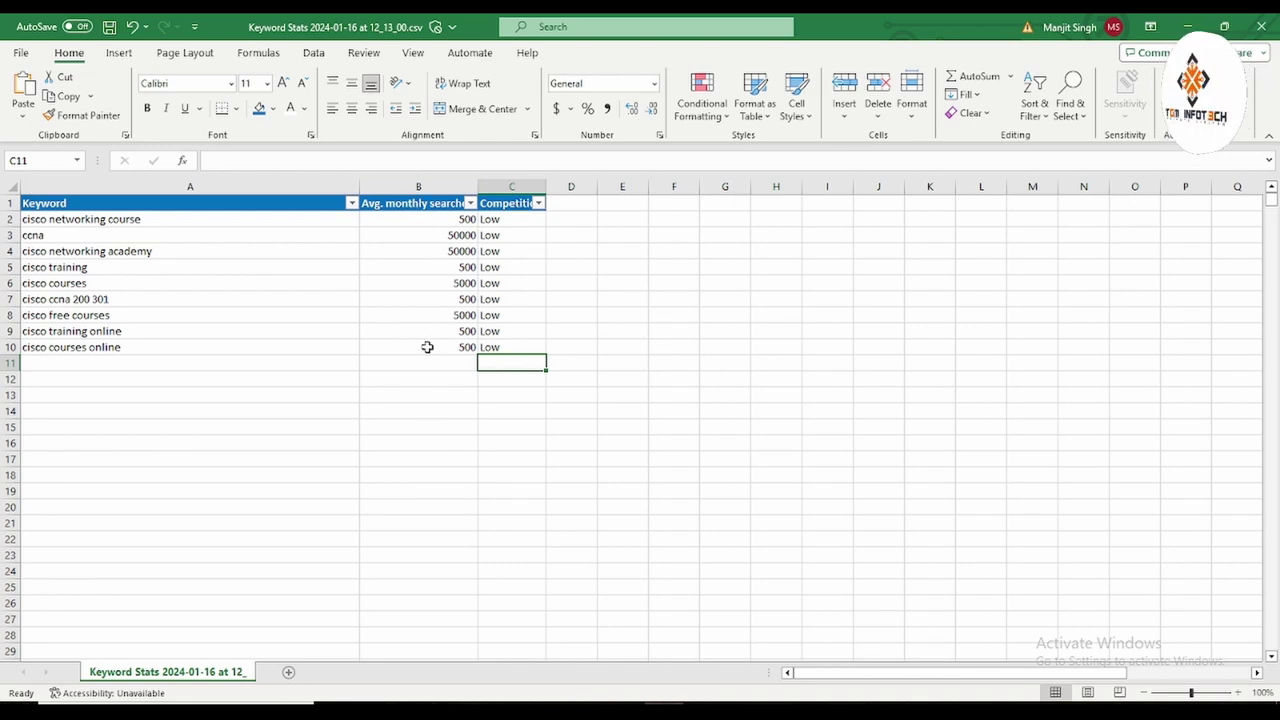
# Switch to Chrome, open google.com in a new tab and search for the keyword "ccna".
pyautogui.click(35, 235)
pyautogui.click(449, 237)
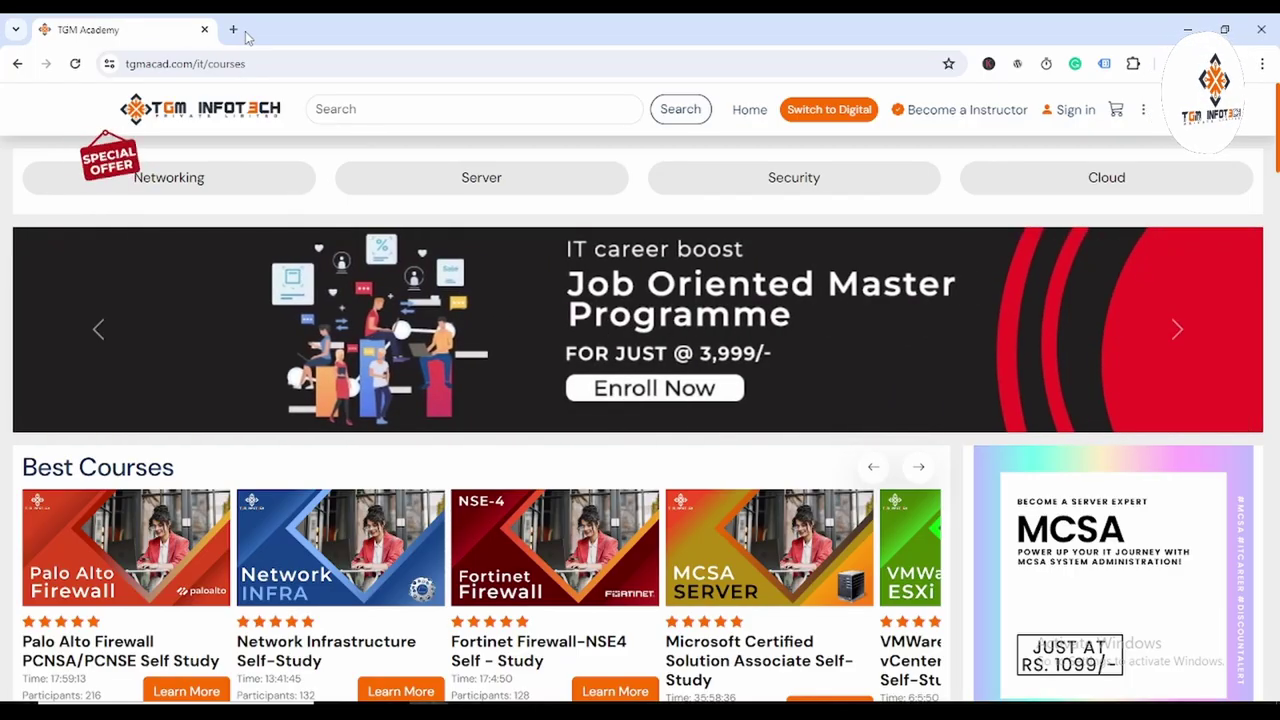
pyautogui.click(234, 30)
pyautogui.write('google.com')
pyautogui.press('Return')
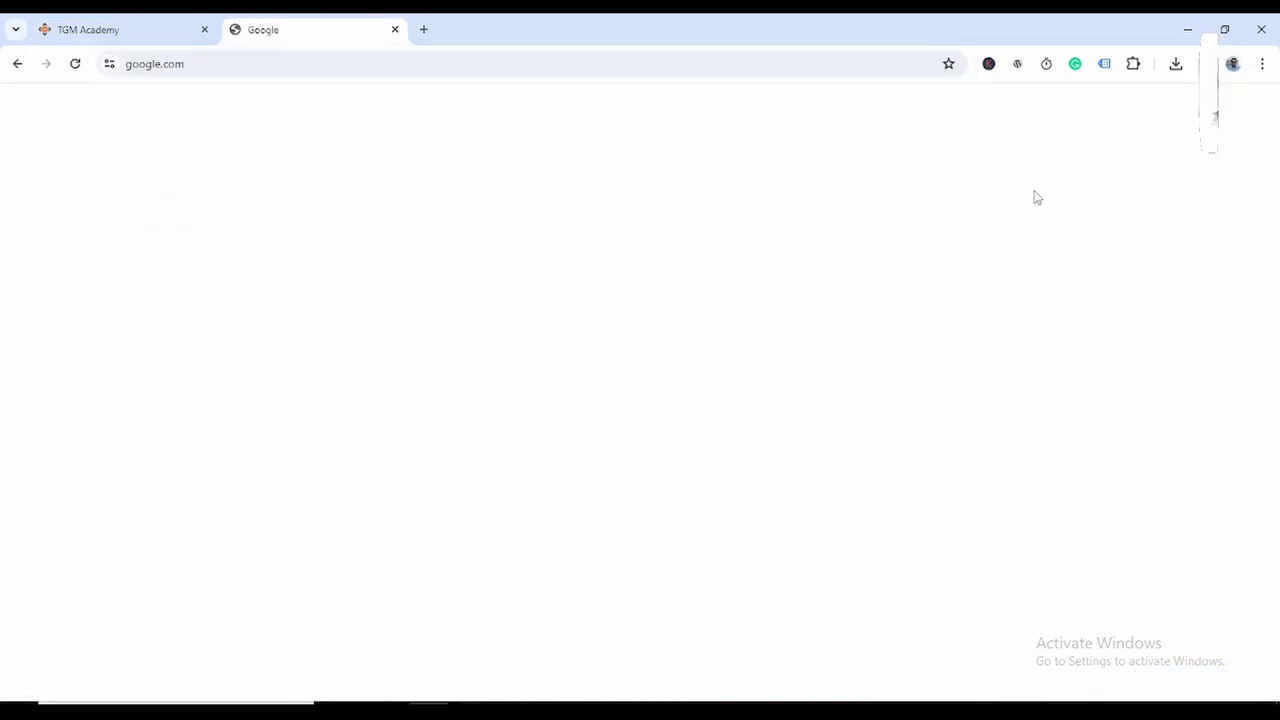
pyautogui.write('ccna')
pyautogui.press('Return')
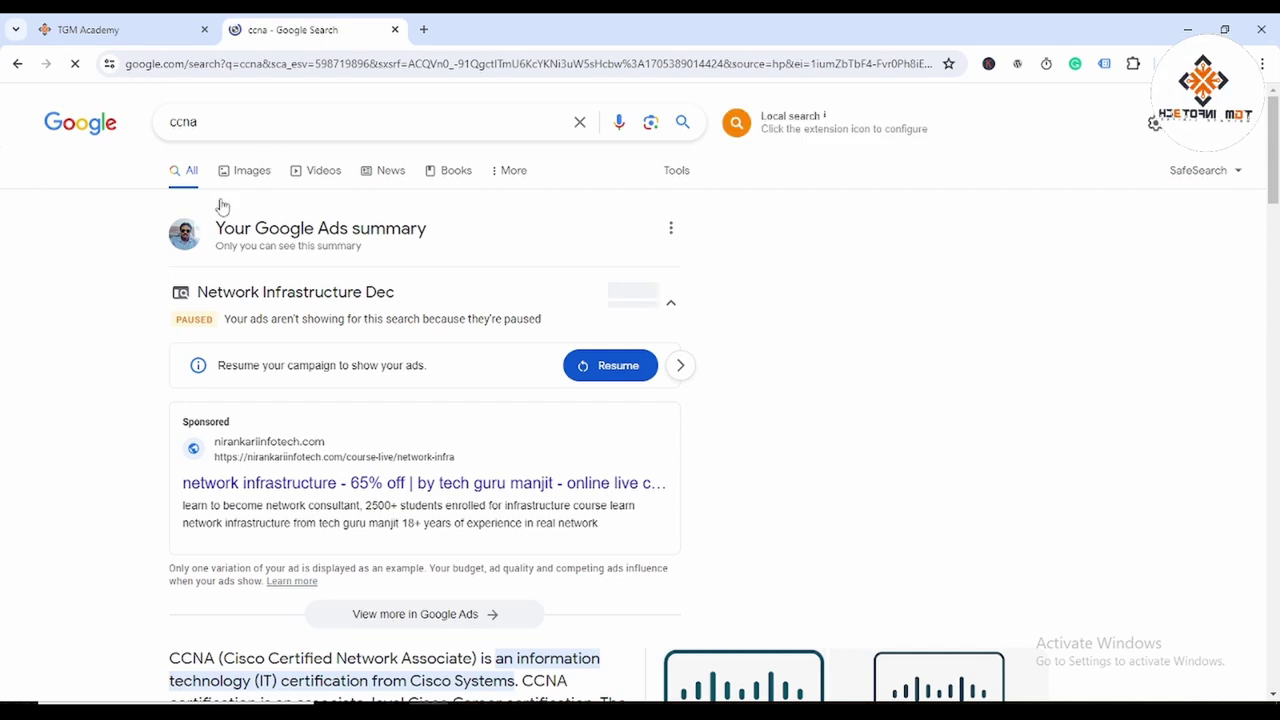
# Examine which sites rank on the first Google results page for "ccna".
pyautogui.scroll(-3, 57, 214)
pyautogui.scroll(-4, 57, 218)
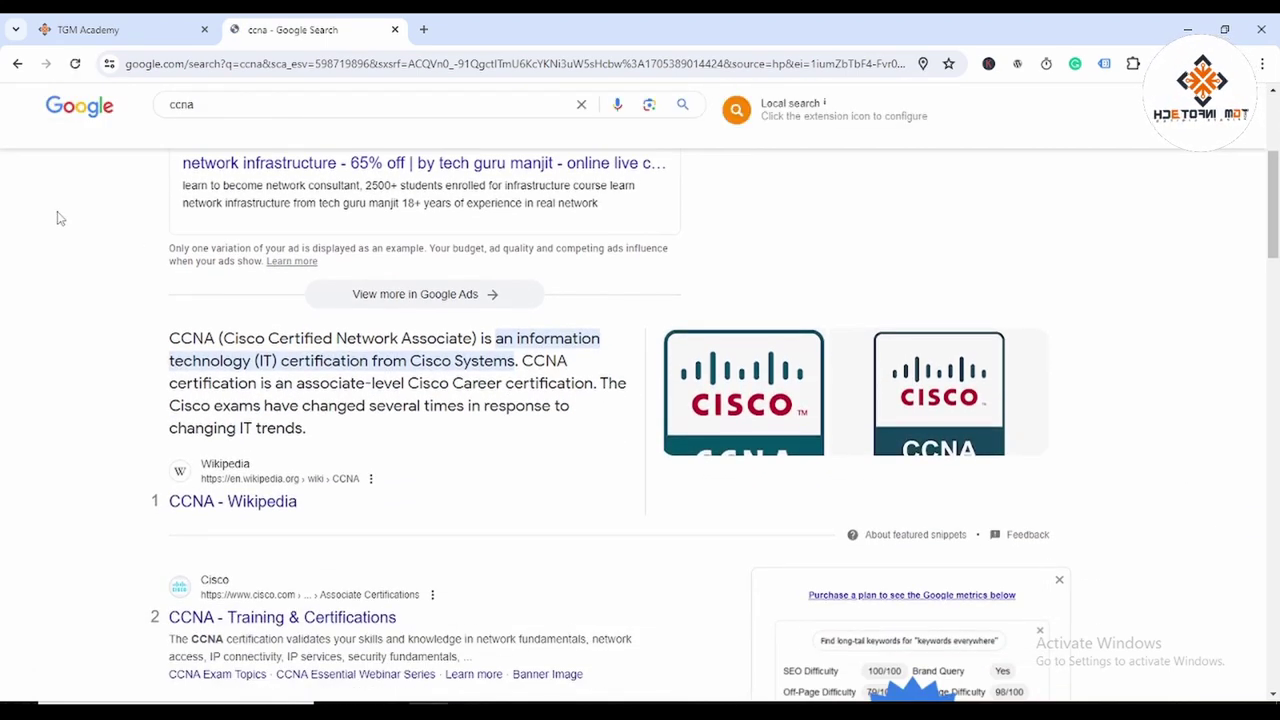
pyautogui.scroll(-7, 57, 218)
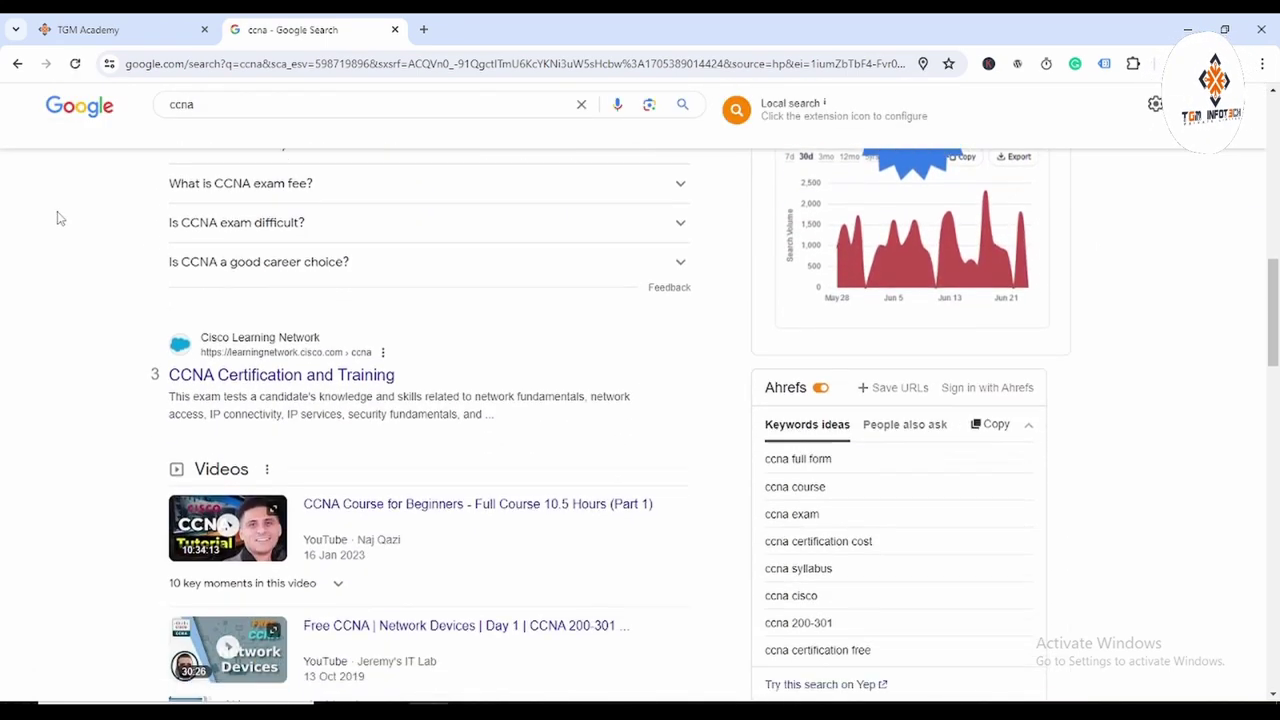
pyautogui.scroll(-3, 57, 218)
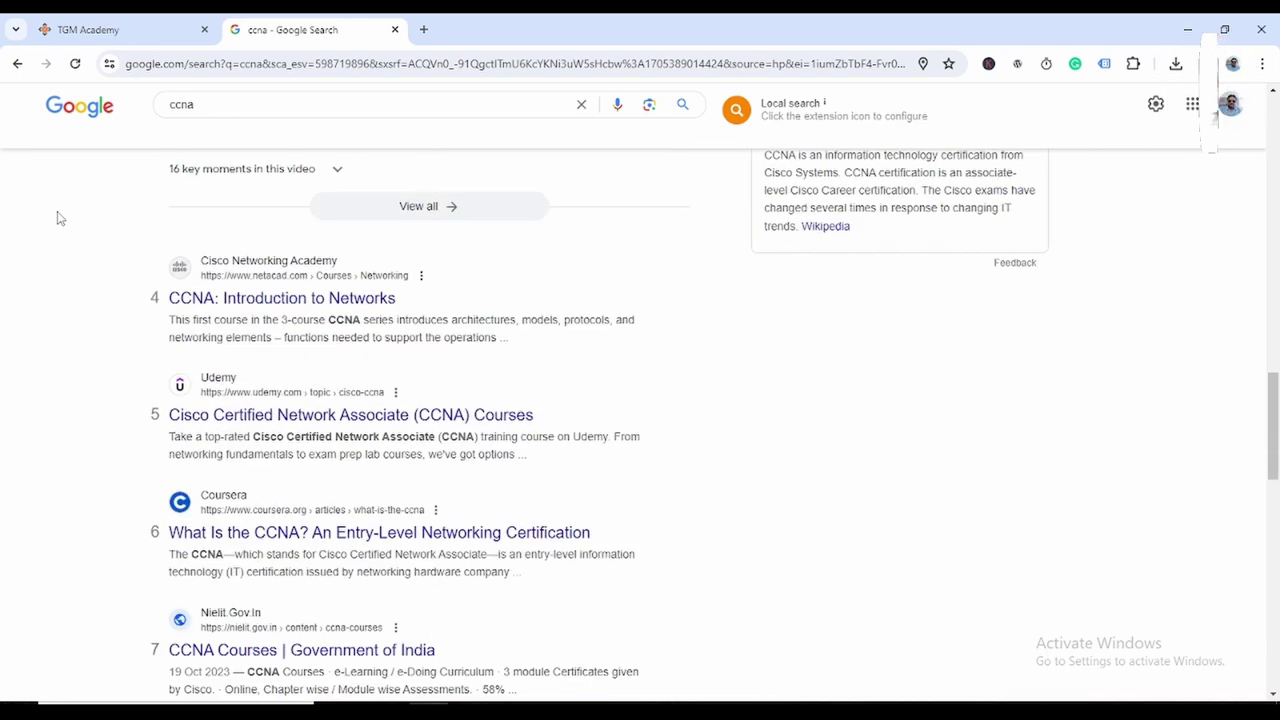
pyautogui.scroll(-1, 57, 216)
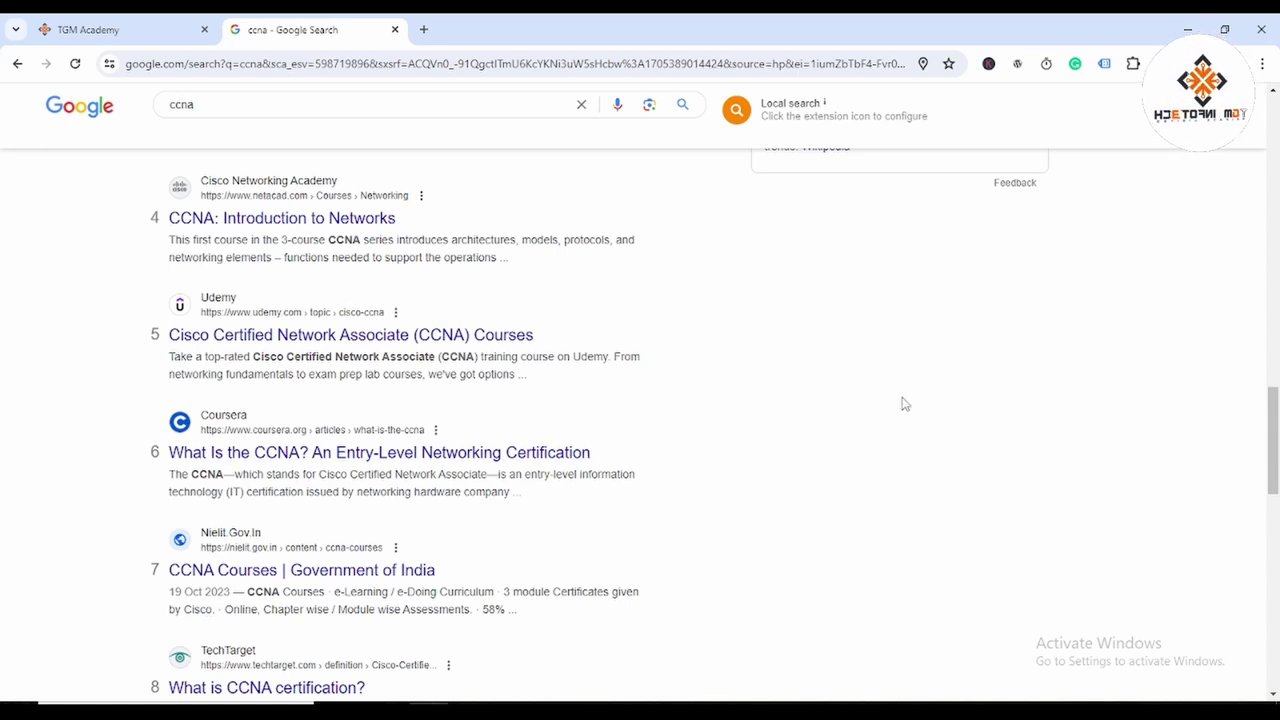
pyautogui.scroll(-4, 477, 472)
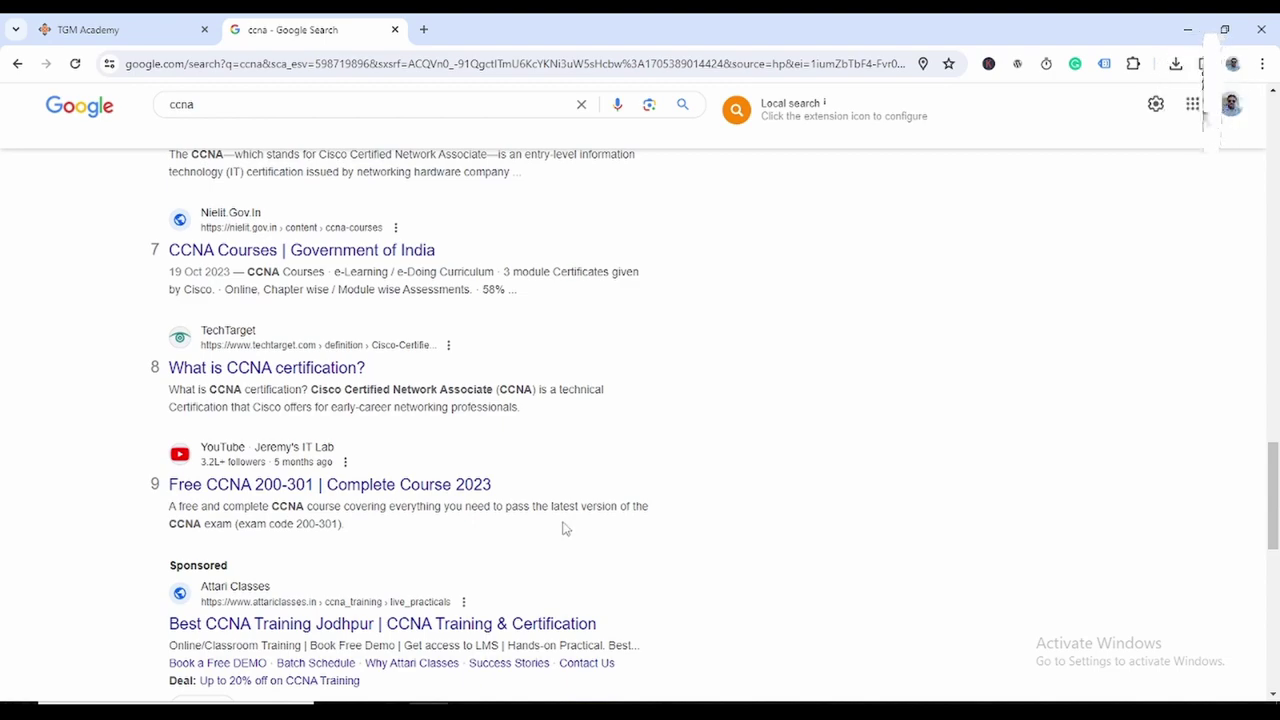
# Copy the keyword "cisco networking academy" from the Excel list and search Google for it in Chrome.
pyautogui.click(700, 710)
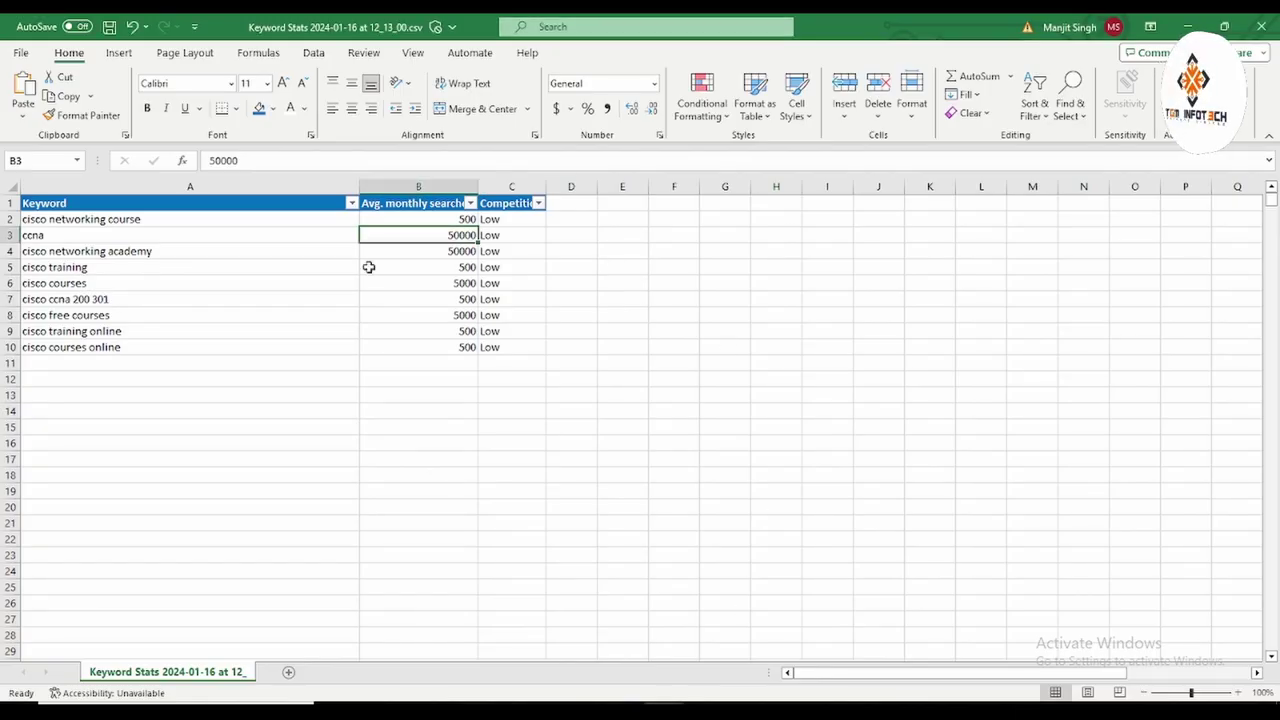
pyautogui.click(85, 253)
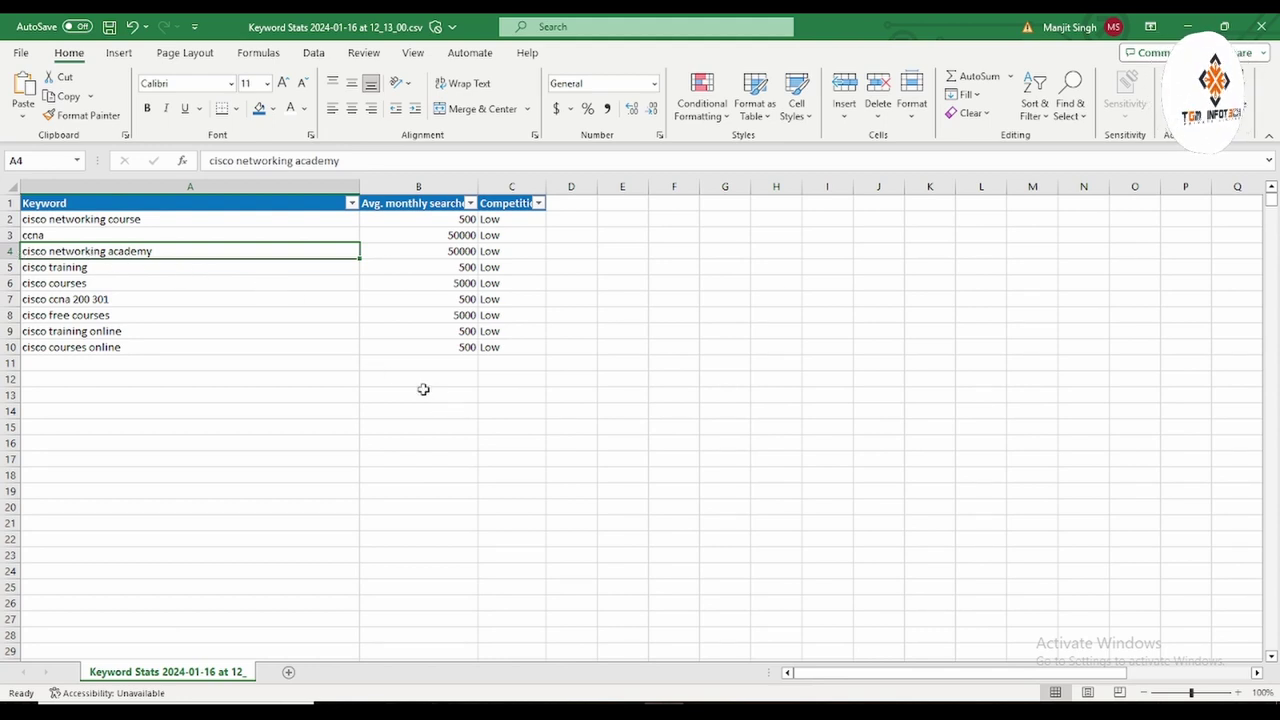
pyautogui.hotkey('ctrl', 'c')
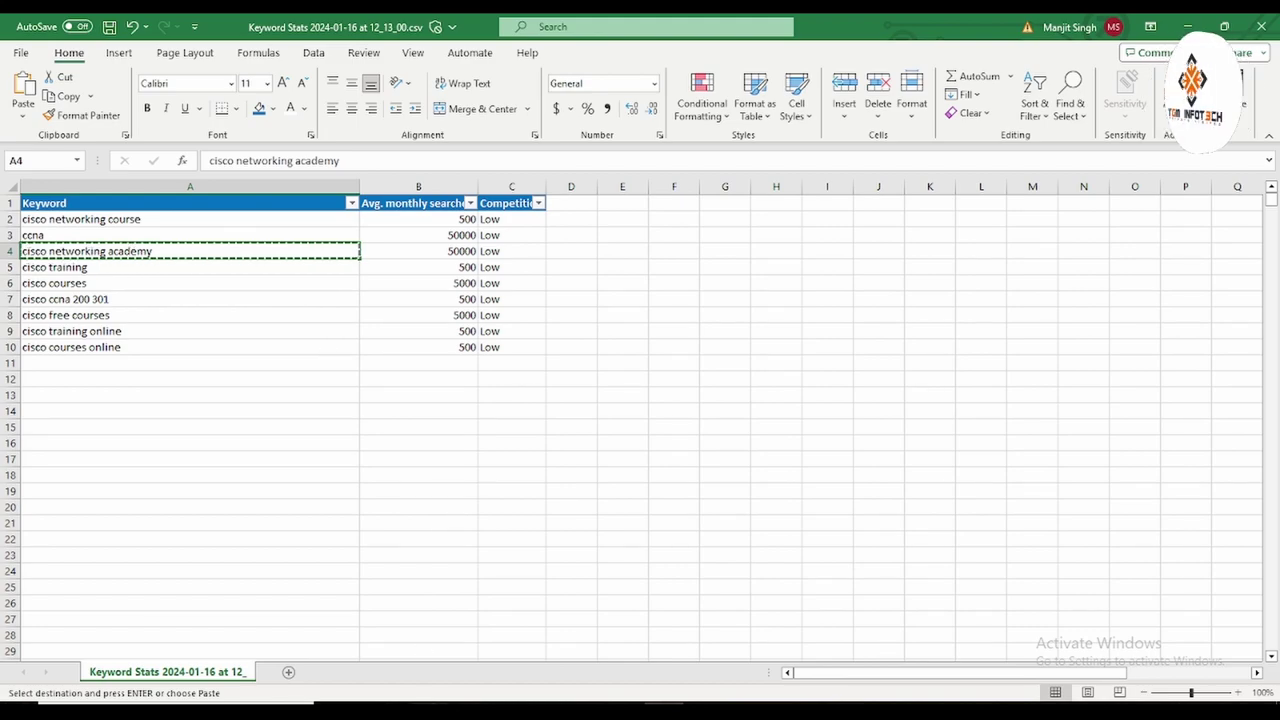
pyautogui.hotkey('alt', 'Tab')
pyautogui.doubleClick(297, 114)
pyautogui.hotkey('ctrl', 'v')
pyautogui.press('Return')
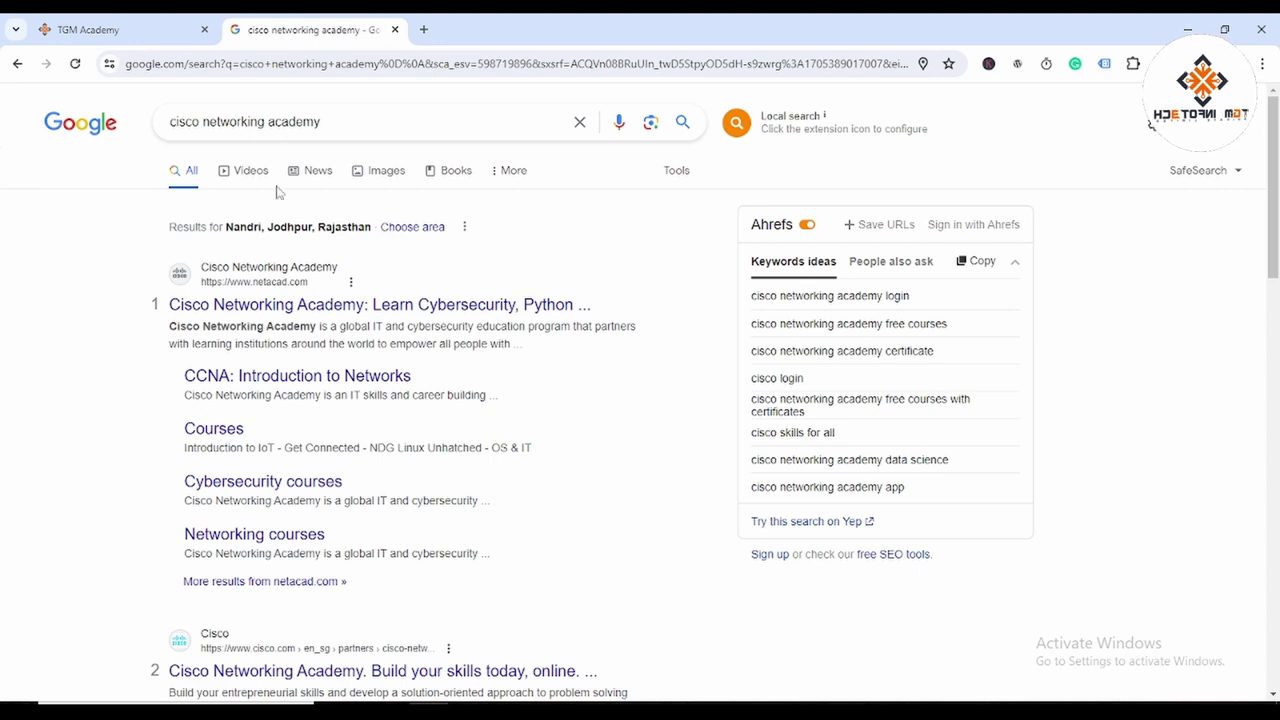
# Review the top Google results for "cisco networking academy" and return to the keyword list in Excel.
pyautogui.moveTo(195, 121); pyautogui.dragTo(372, 121)
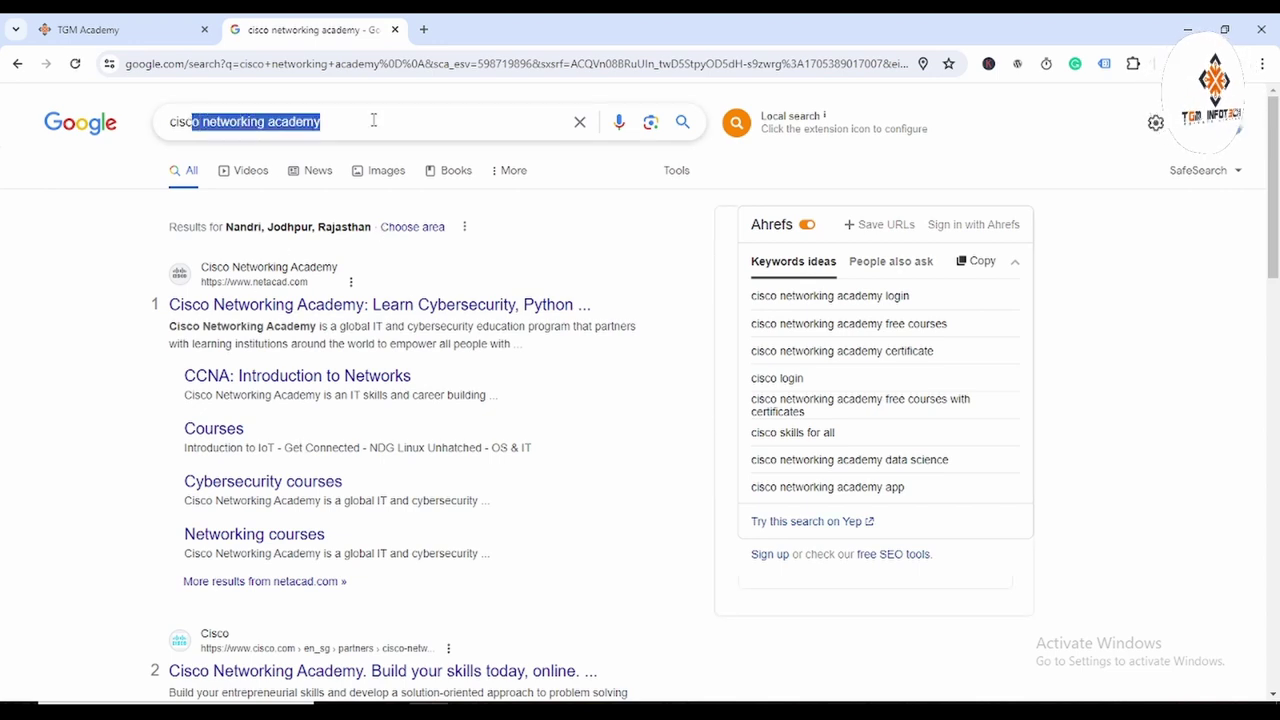
pyautogui.click(54, 407)
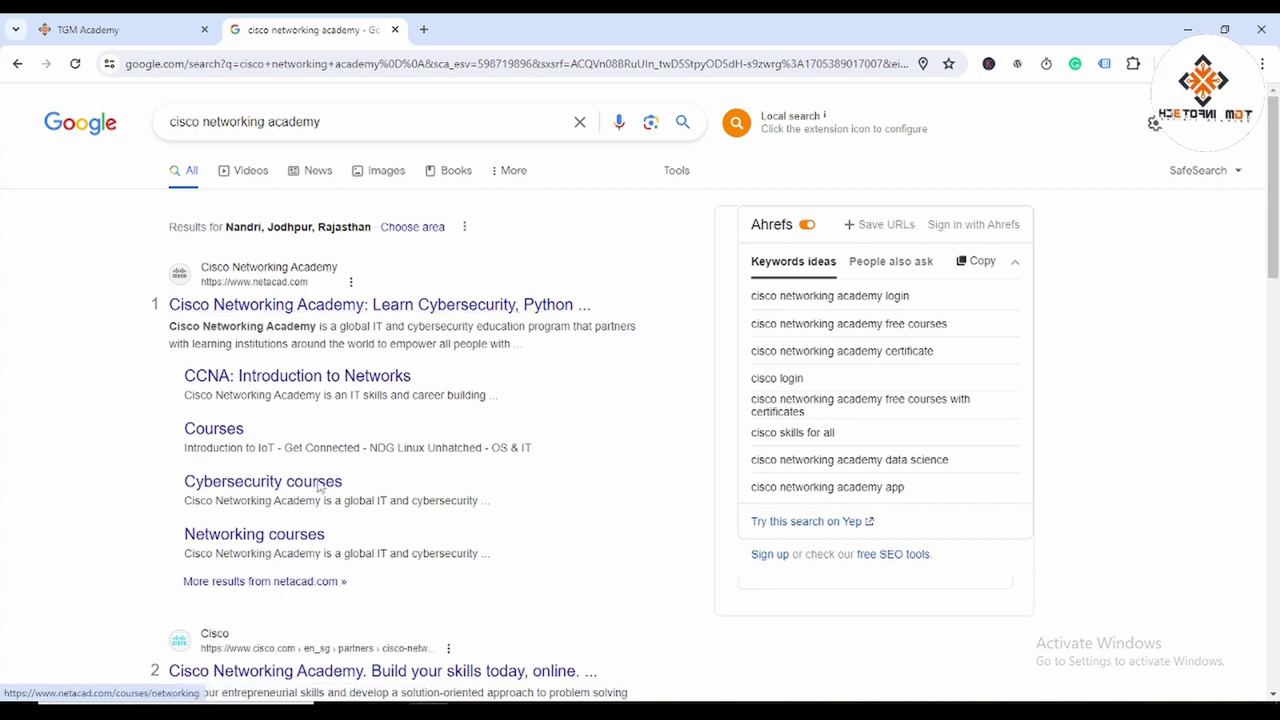
pyautogui.hotkey('alt', 'Tab')
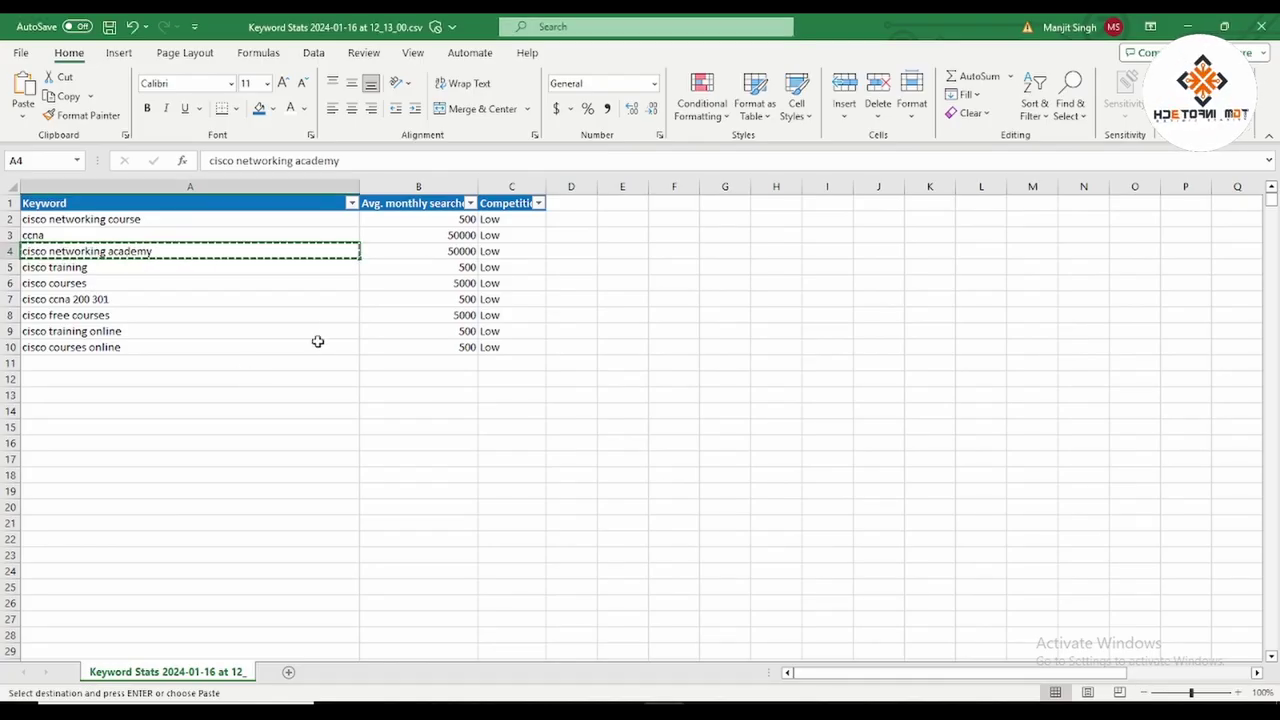
# Delete the entire "cisco networking academy" row from the keyword list.
pyautogui.click(120, 331)
pyautogui.click(6, 251)
pyautogui.rightClick(6, 251)
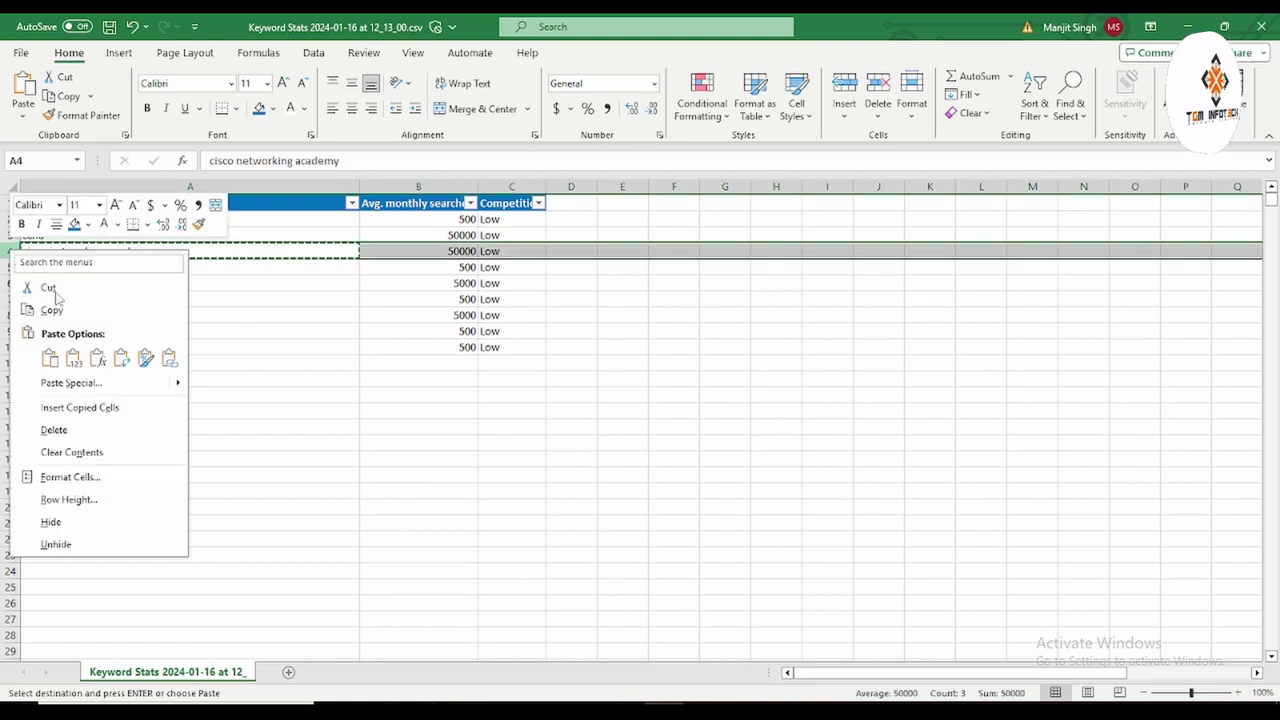
pyautogui.click(62, 430)
pyautogui.click(643, 471)
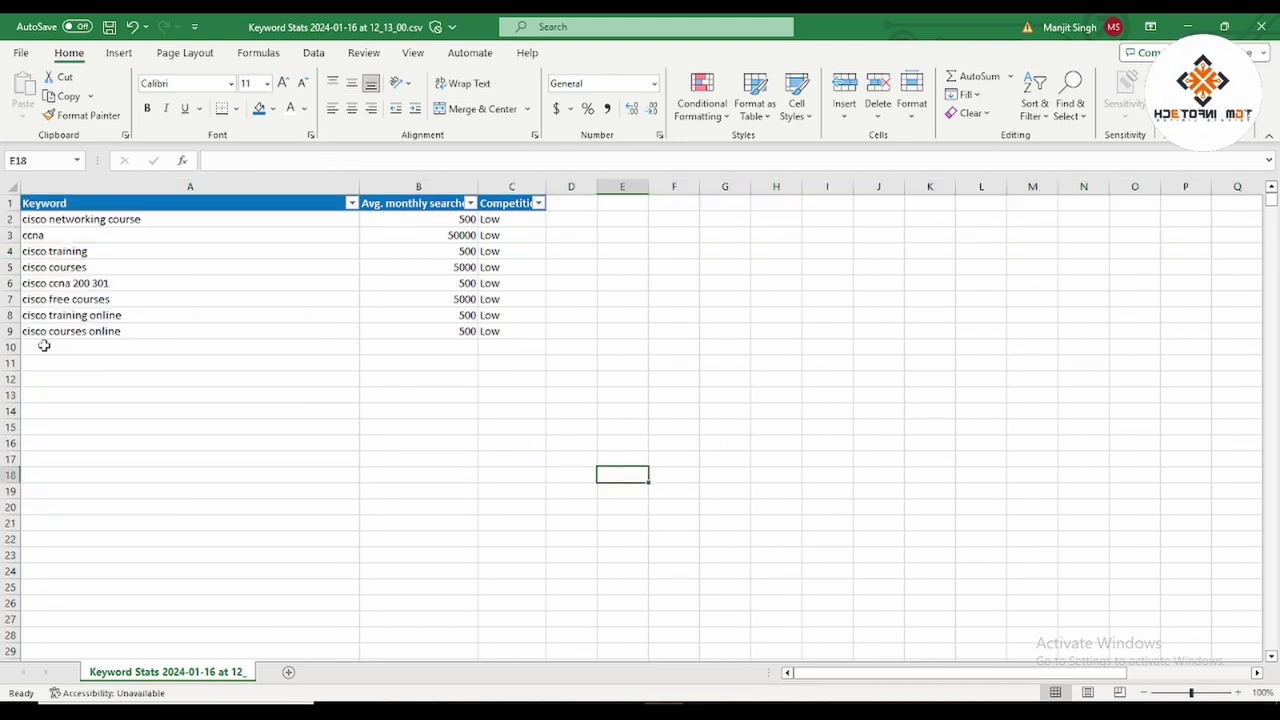
# Review the remaining keywords and their average monthly searches to judge which ones suit the shortlist.
pyautogui.click(38, 286)
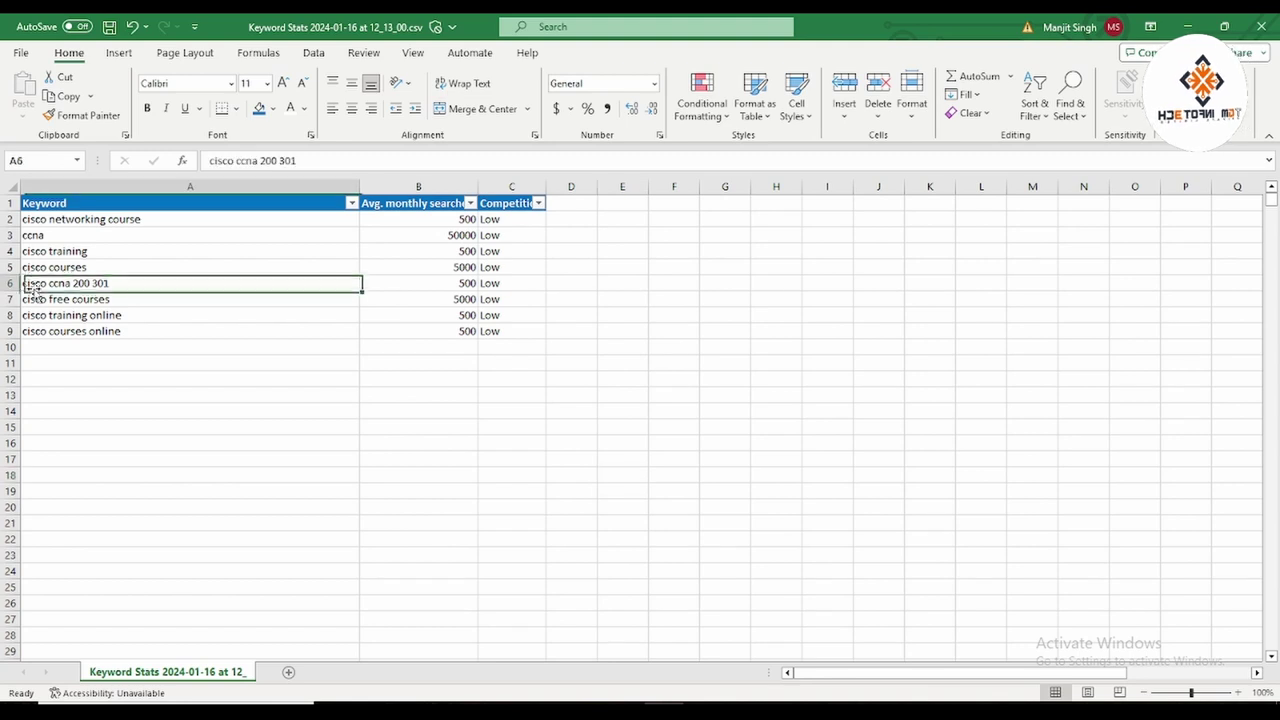
pyautogui.click(68, 300)
pyautogui.click(87, 315)
pyautogui.click(90, 332)
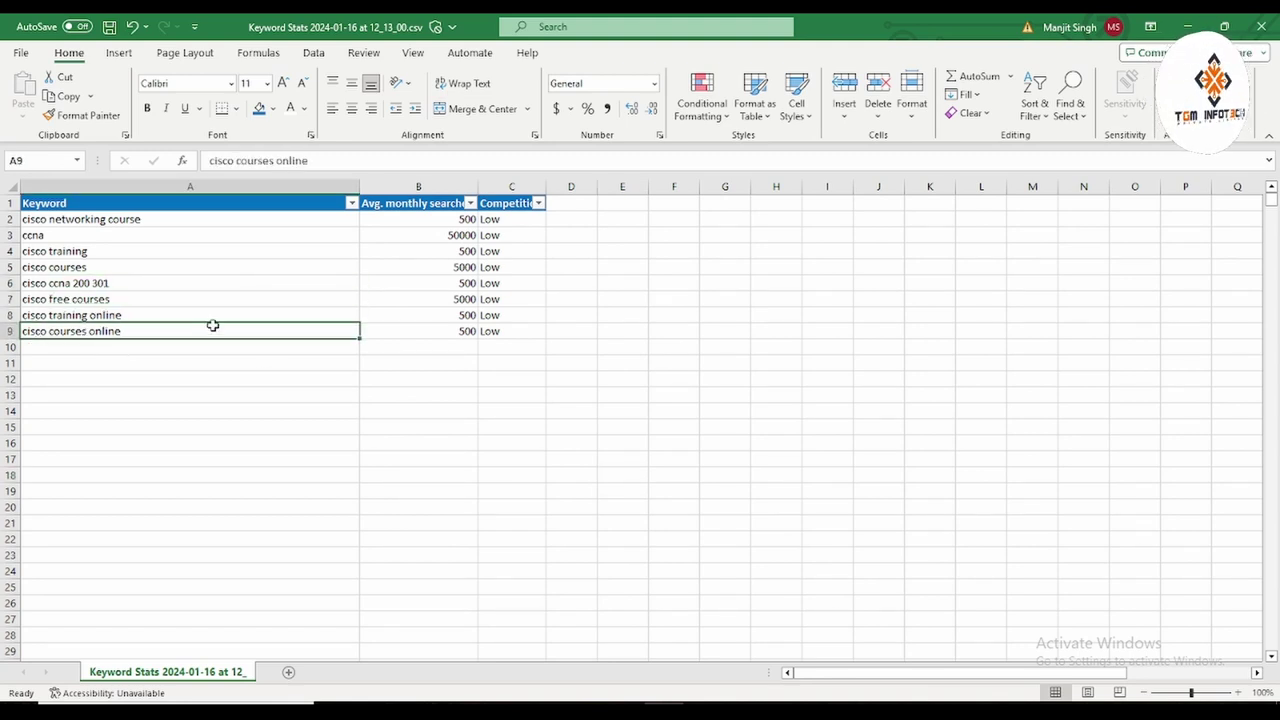
pyautogui.click(10, 235)
pyautogui.rightClick(12, 235)
pyautogui.press('Escape')
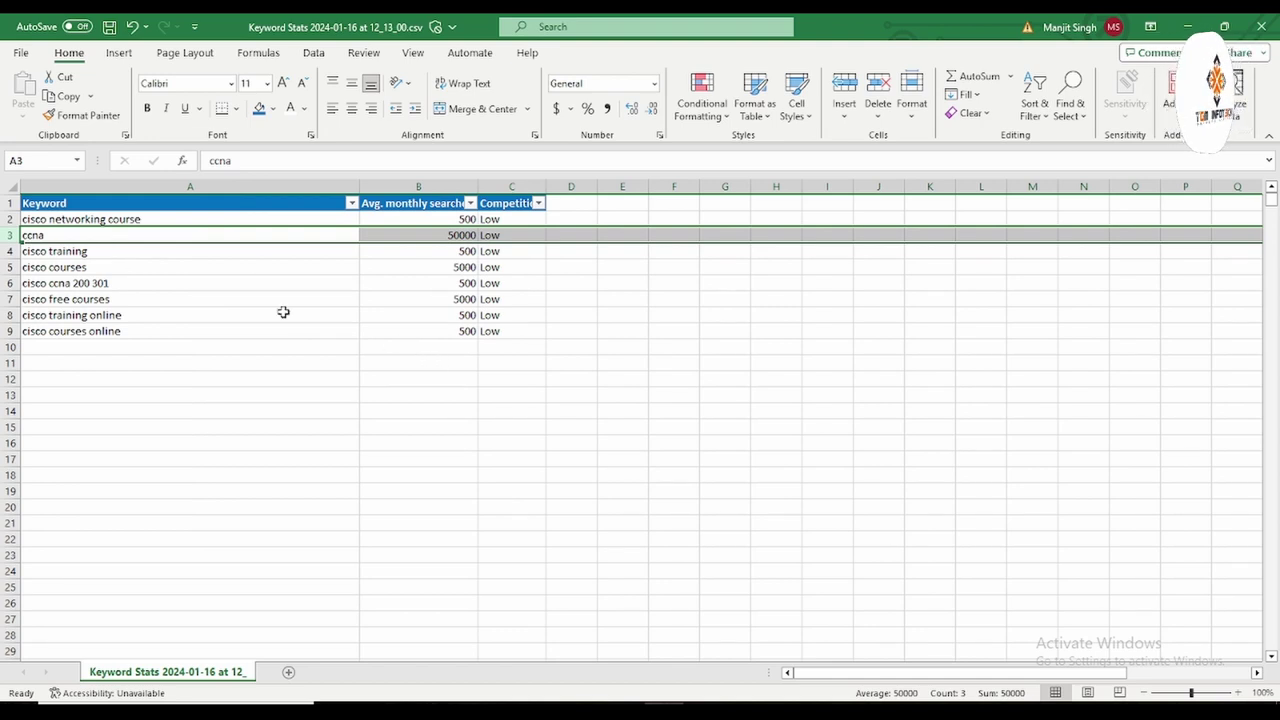
pyautogui.click(60, 220)
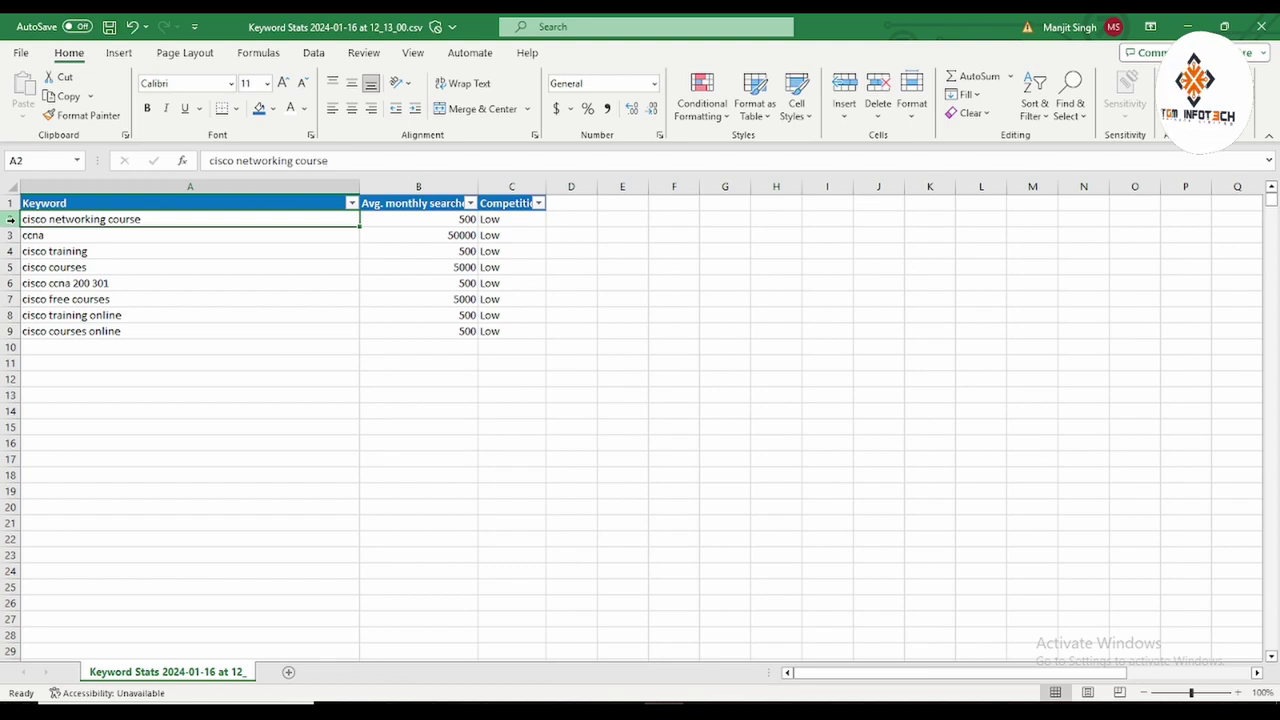
pyautogui.click(220, 375)
pyautogui.moveTo(126, 218); pyautogui.dragTo(137, 325)
pyautogui.click(748, 364)
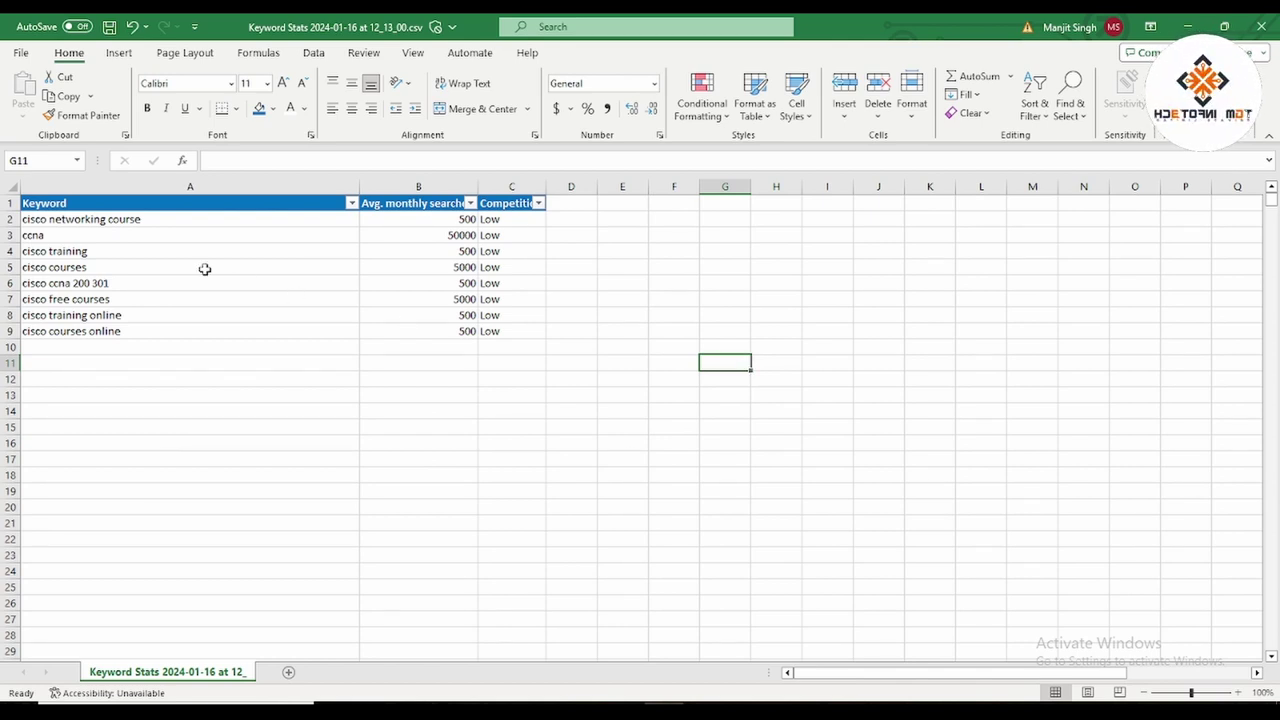
pyautogui.moveTo(73, 215); pyautogui.dragTo(80, 331)
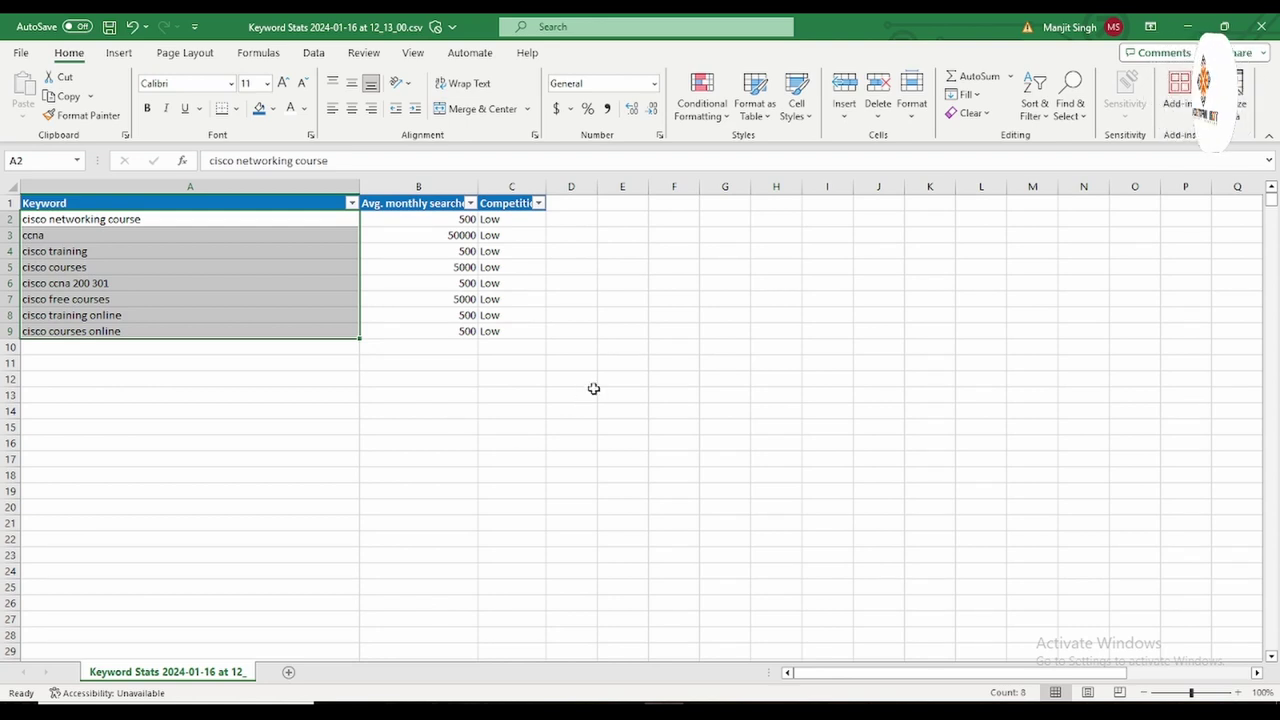
pyautogui.click(883, 335)
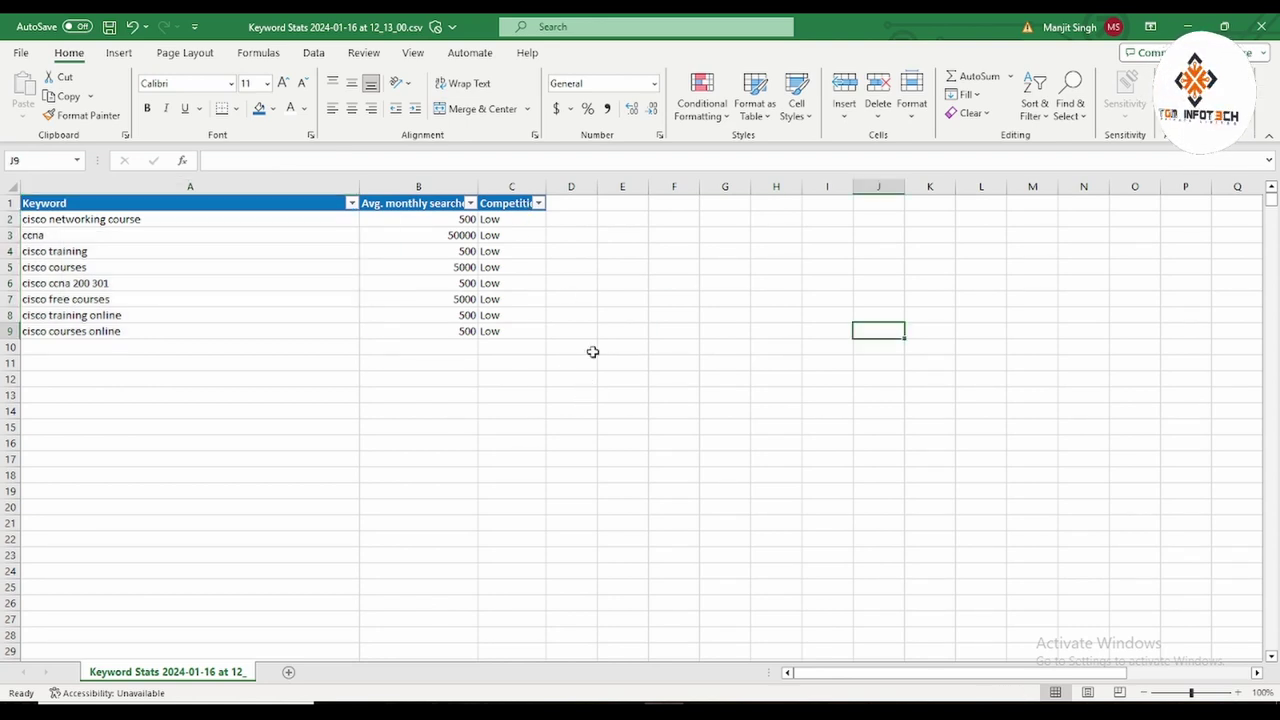
pyautogui.moveTo(449, 220); pyautogui.dragTo(450, 336)
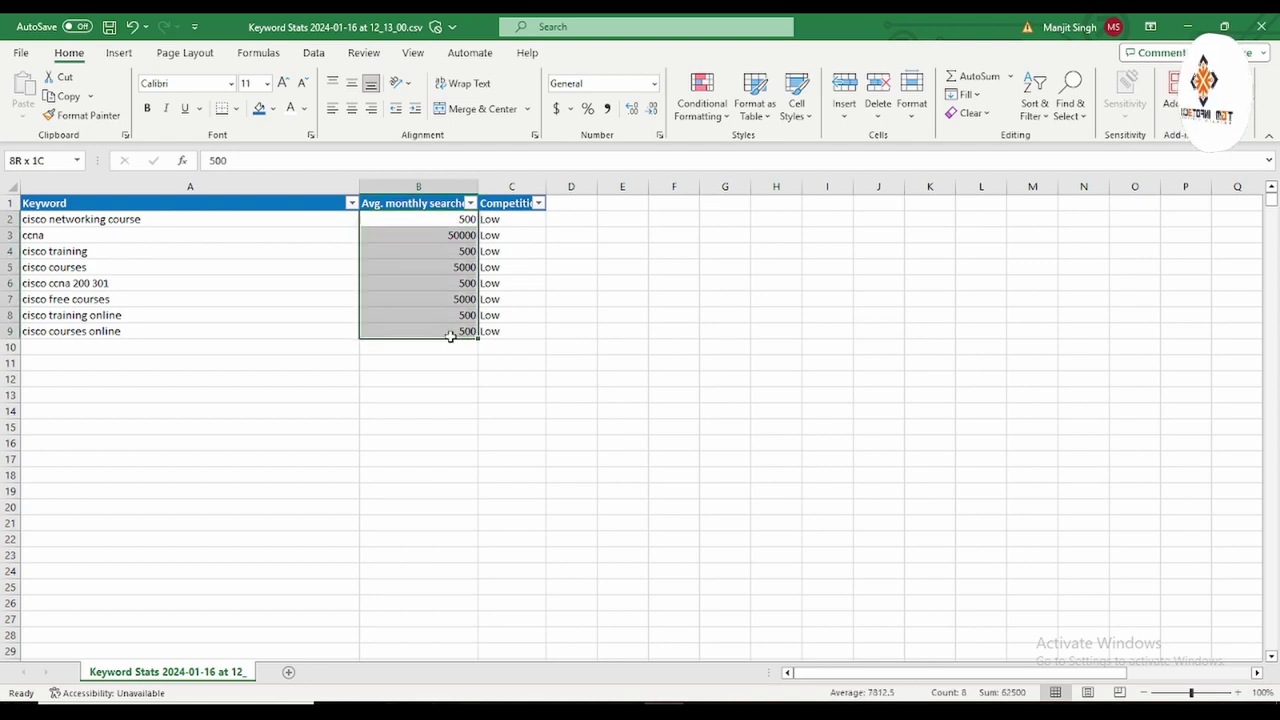
pyautogui.click(612, 315)
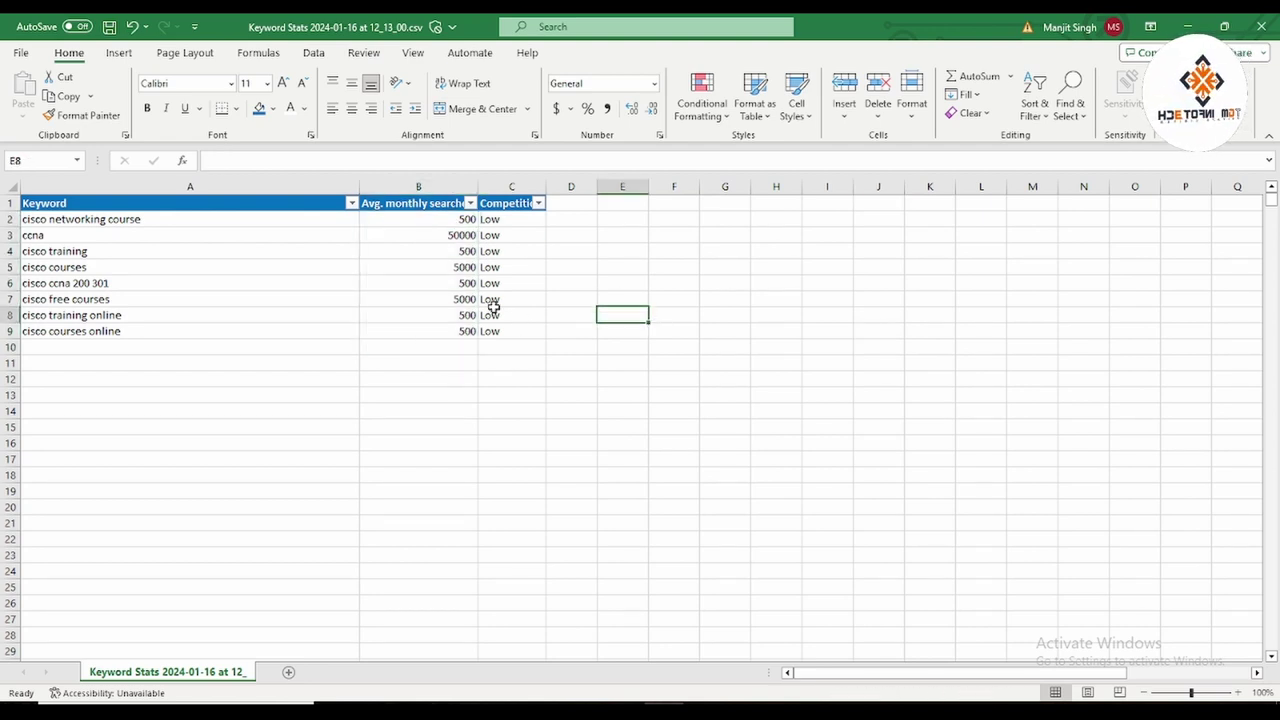
pyautogui.moveTo(134, 222); pyautogui.dragTo(186, 325)
pyautogui.click(627, 325)
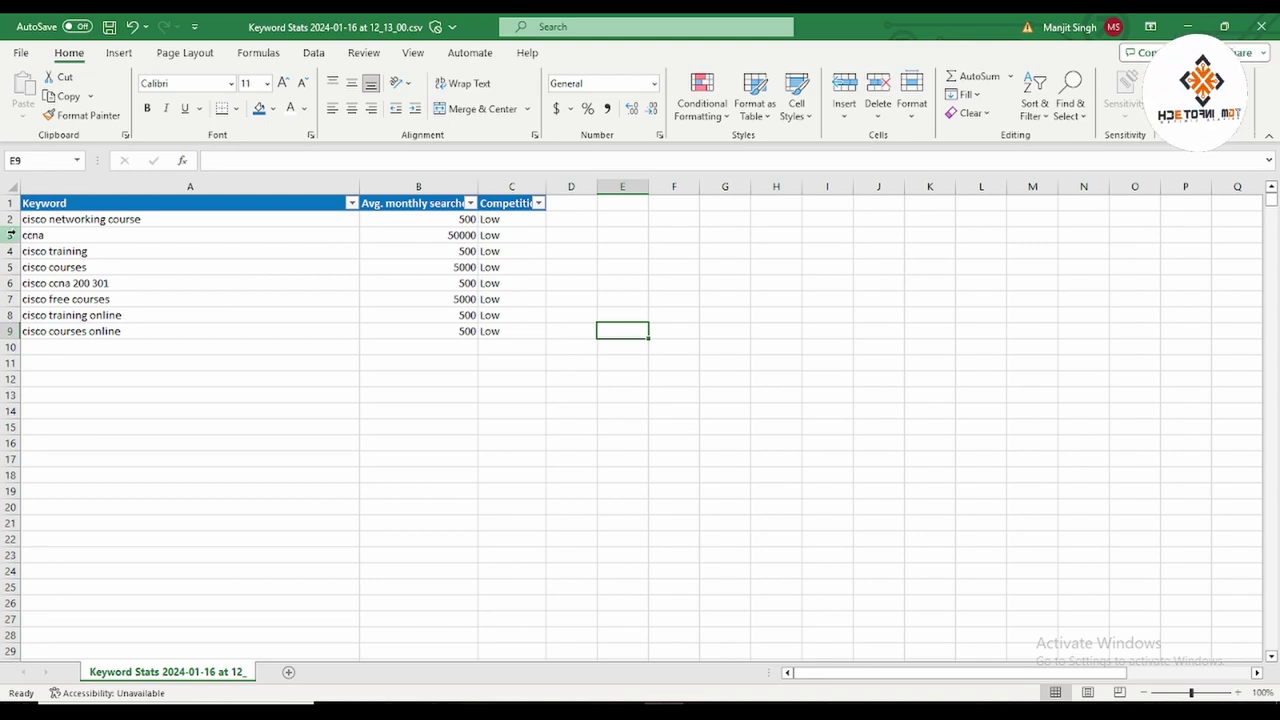
# Highlight the "cisco free courses", "cisco training online" and "cisco courses online" entries across all three columns with a yellow fill.
pyautogui.click(9, 315)
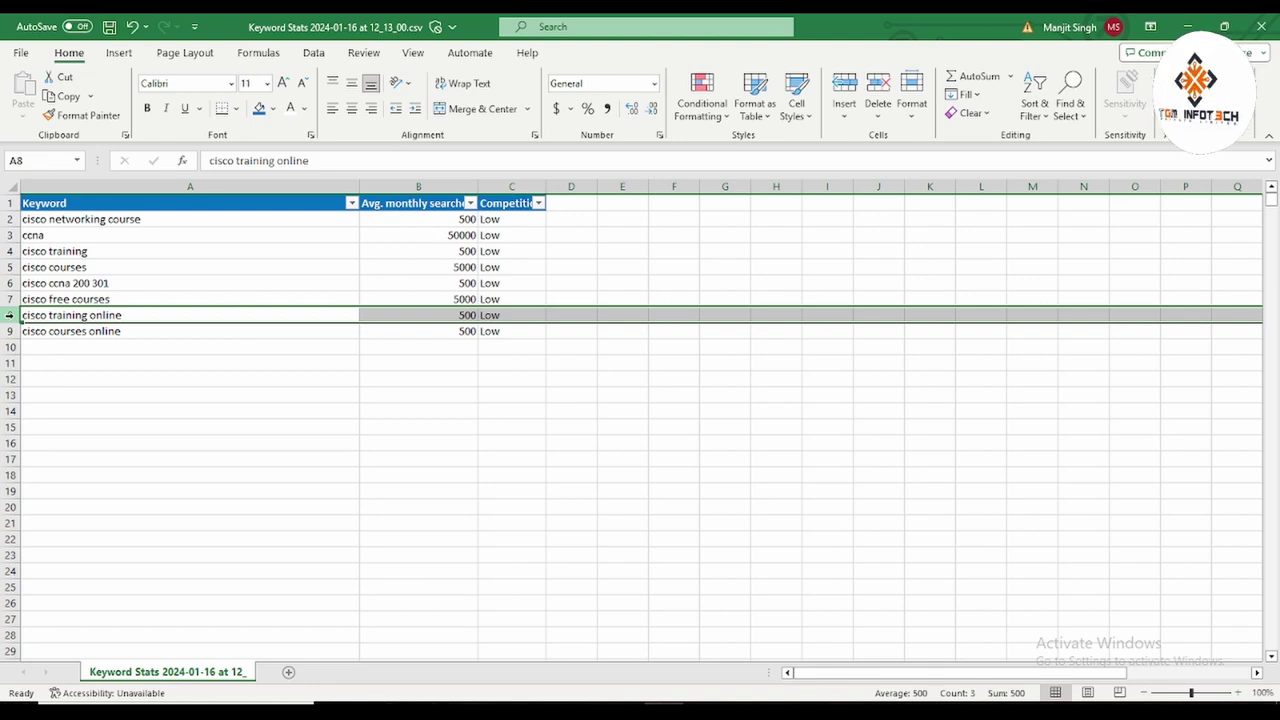
pyautogui.moveTo(9, 313); pyautogui.dragTo(9, 299)
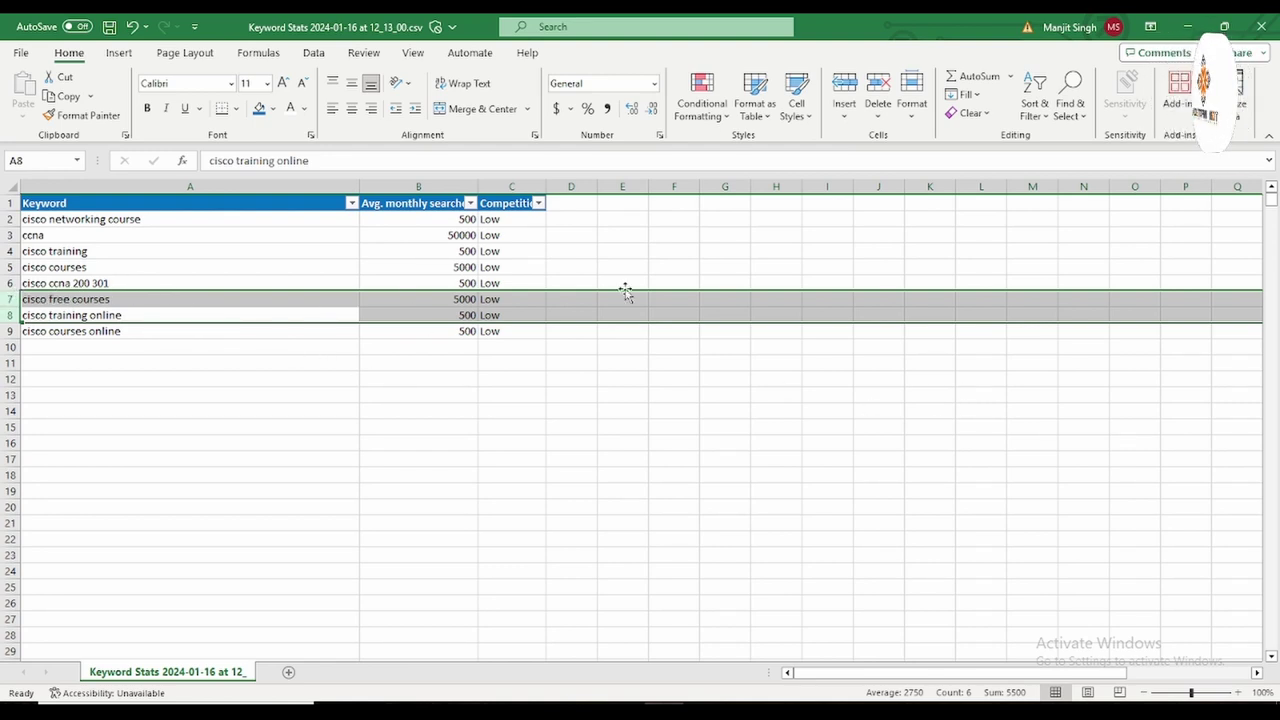
pyautogui.press('Down')
pyautogui.press('Down')
pyautogui.press('Up')
pyautogui.hotkey('shift', 'Up')
pyautogui.hotkey('shift', 'Up')
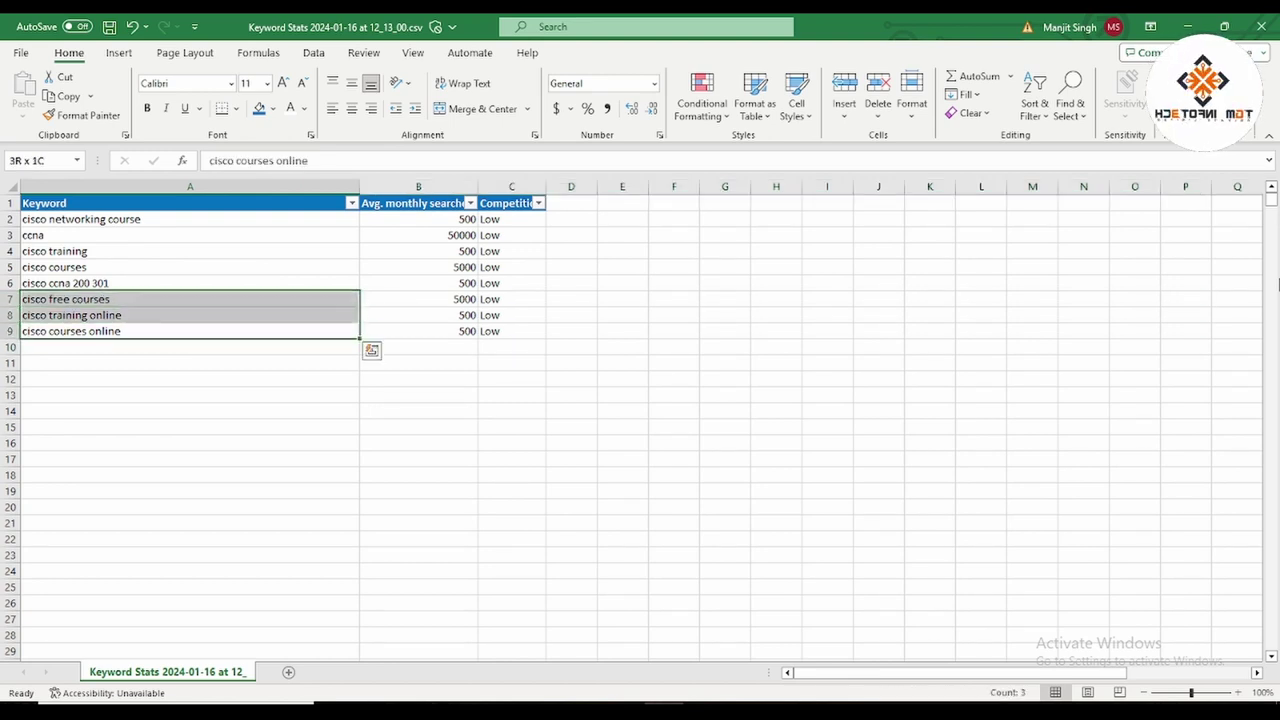
pyautogui.hotkey('shift', 'Right')
pyautogui.hotkey('shift', 'Right')
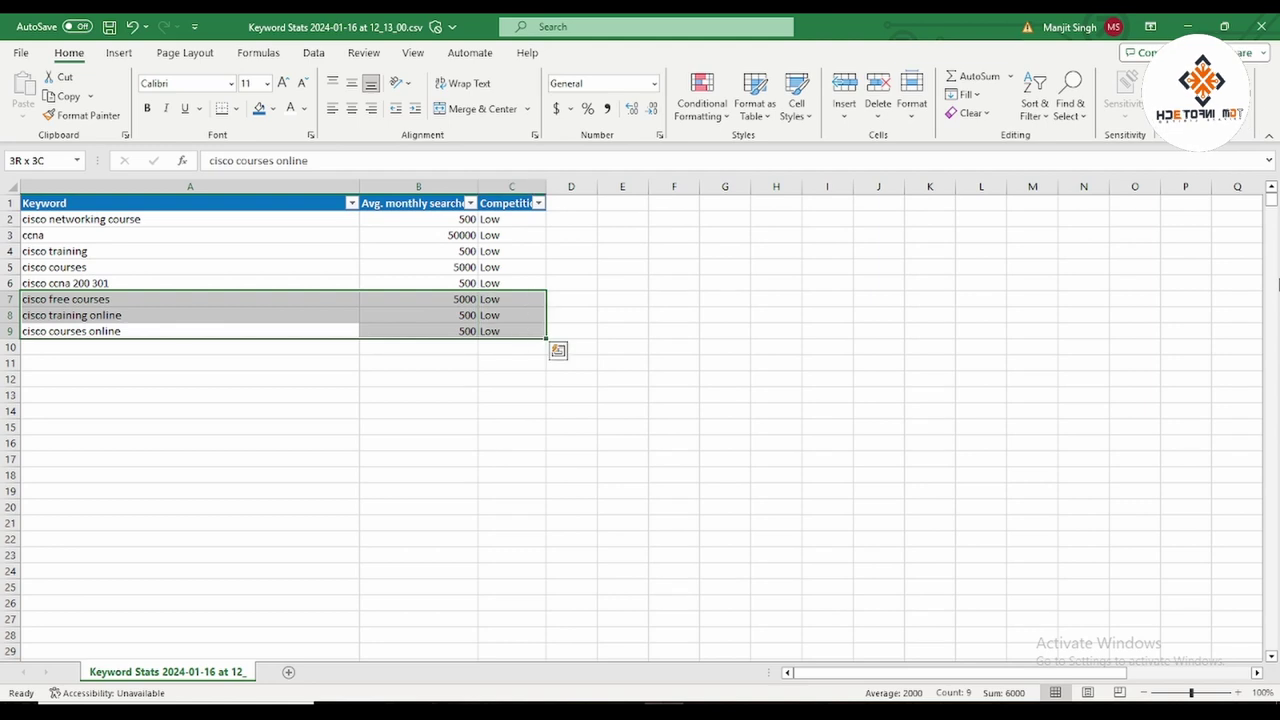
pyautogui.click(274, 109)
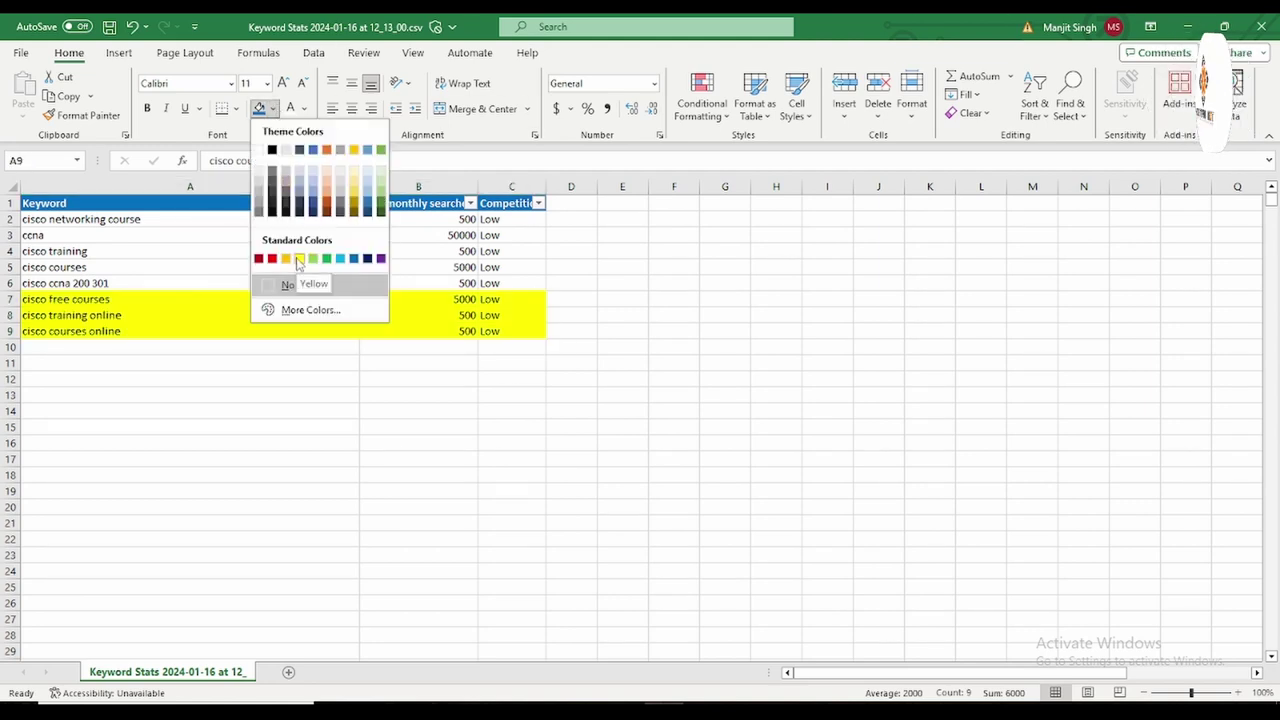
pyautogui.click(299, 258)
pyautogui.click(605, 427)
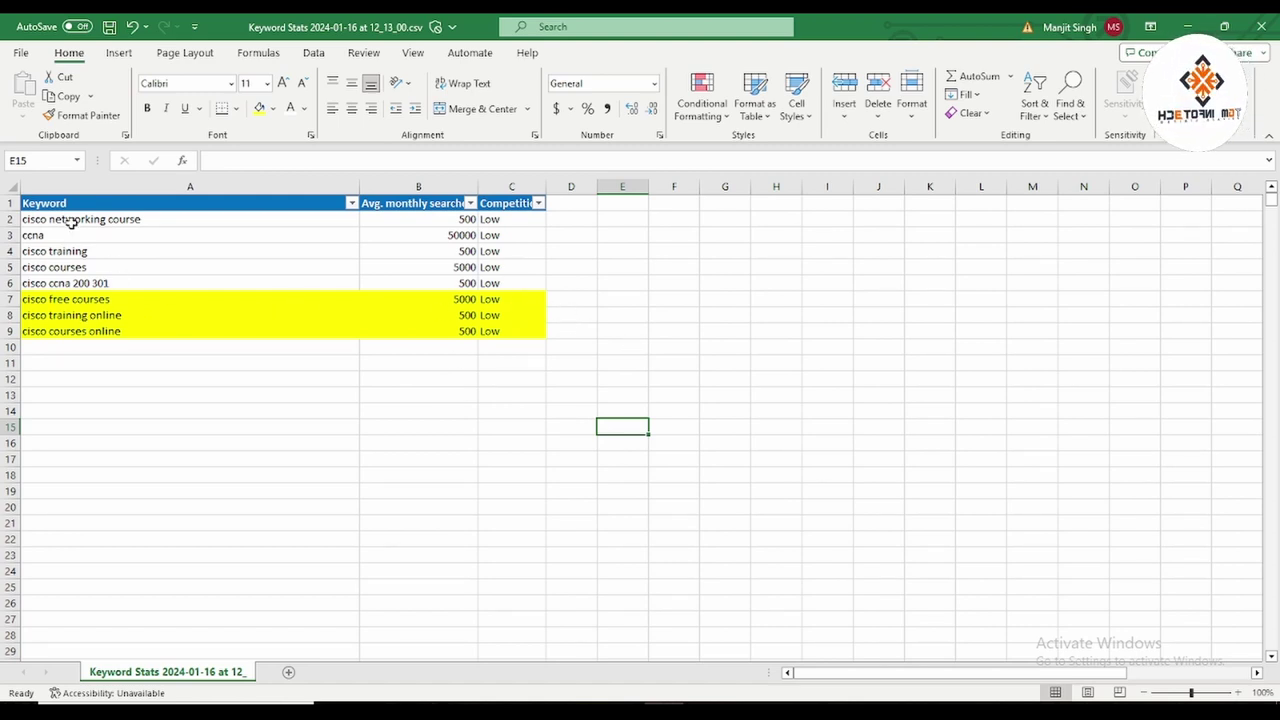
# Apply the same yellow fill to the "cisco ccna 200 301" entry across its keyword, searches and competition cells.
pyautogui.moveTo(66, 220); pyautogui.dragTo(84, 287)
pyautogui.click(622, 283)
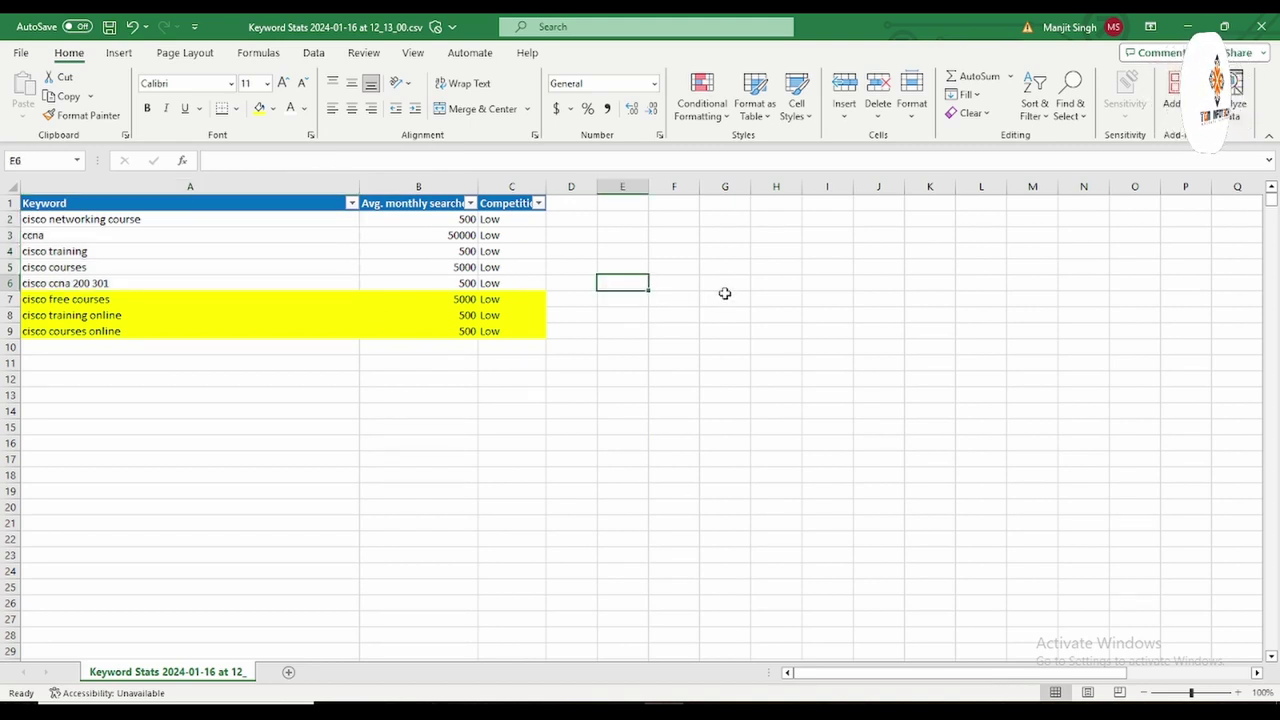
pyautogui.click(48, 284)
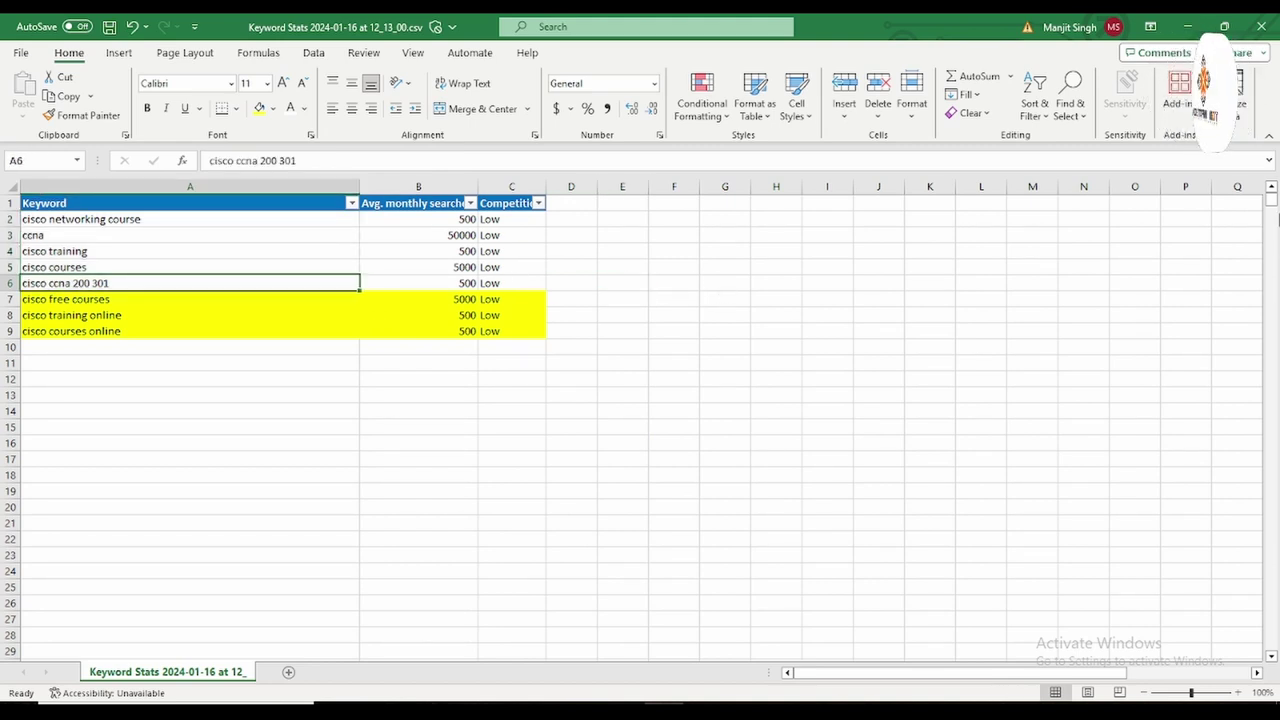
pyautogui.hotkey('shift', 'Right')
pyautogui.hotkey('shift', 'Right')
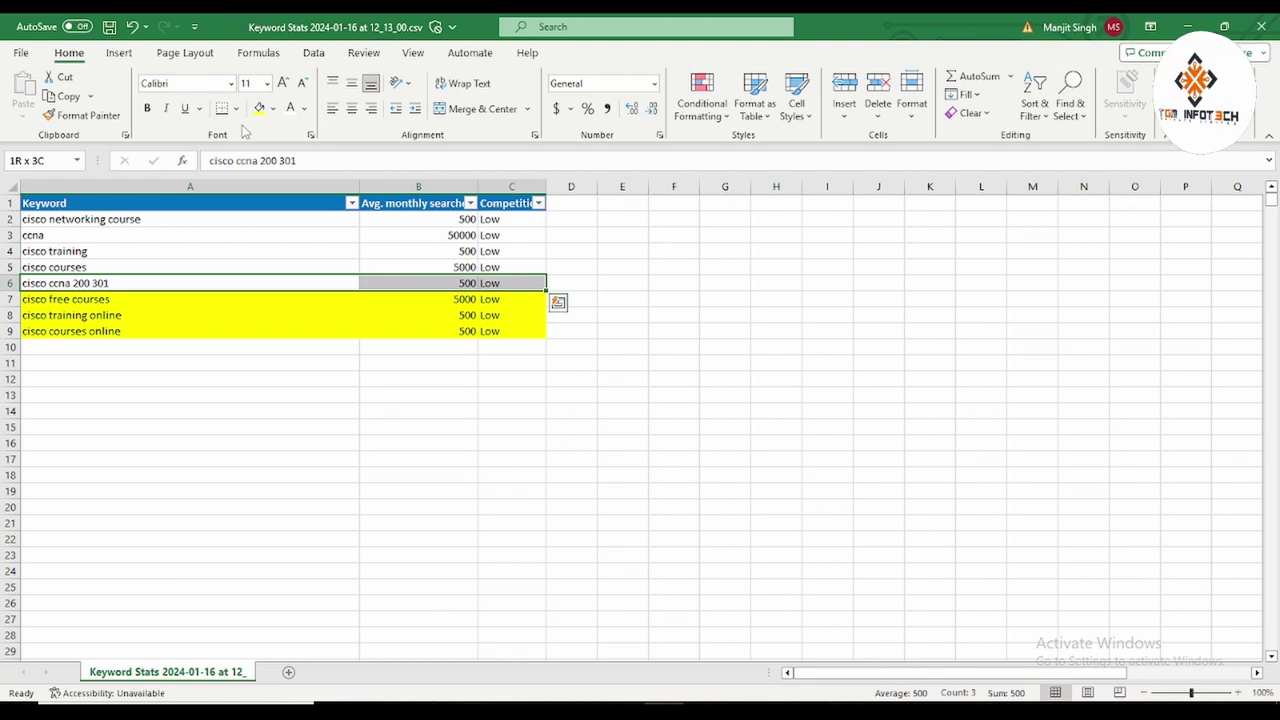
pyautogui.click(259, 108)
pyautogui.click(808, 358)
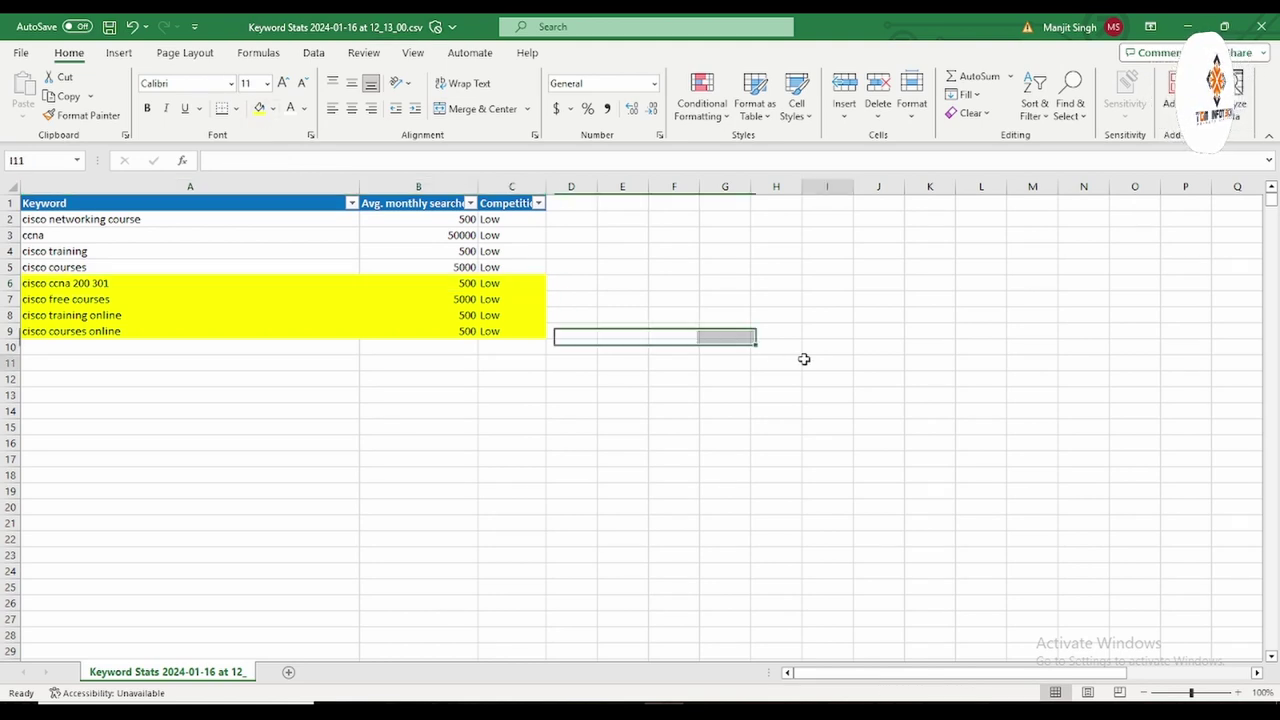
pyautogui.click(116, 298)
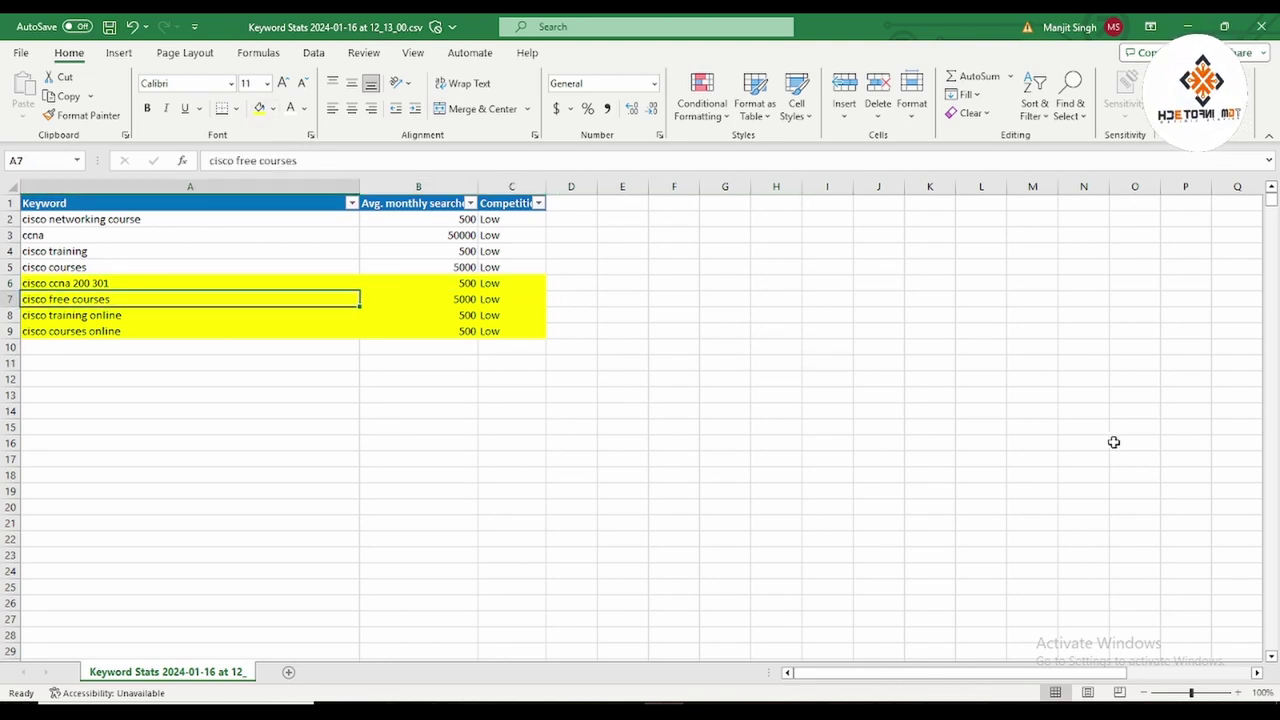